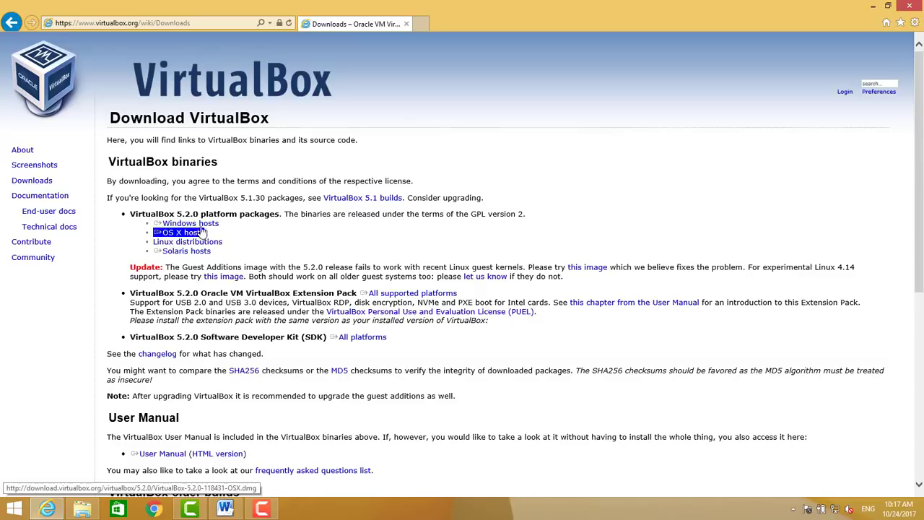
Save the VirtualBox 5.2.0 Windows hosts installer to the Desktop, then run it
{"action": "left_click", "coordinate": [190, 223]}
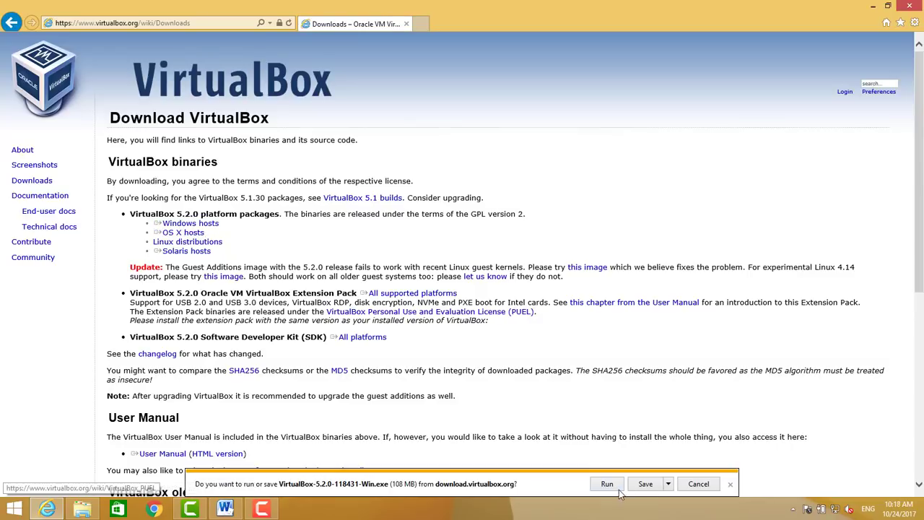
{"action": "left_click", "coordinate": [668, 484]}
{"action": "left_click", "coordinate": [704, 470]}
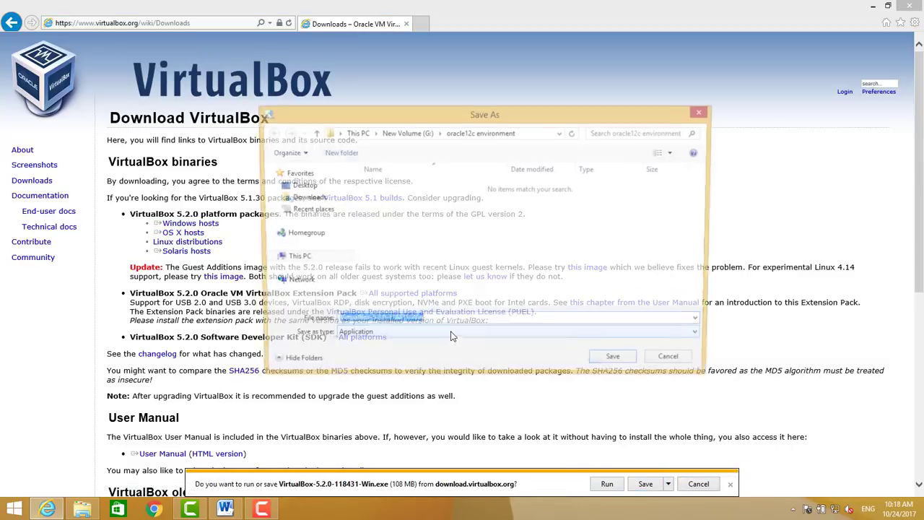
{"action": "left_click", "coordinate": [309, 184]}
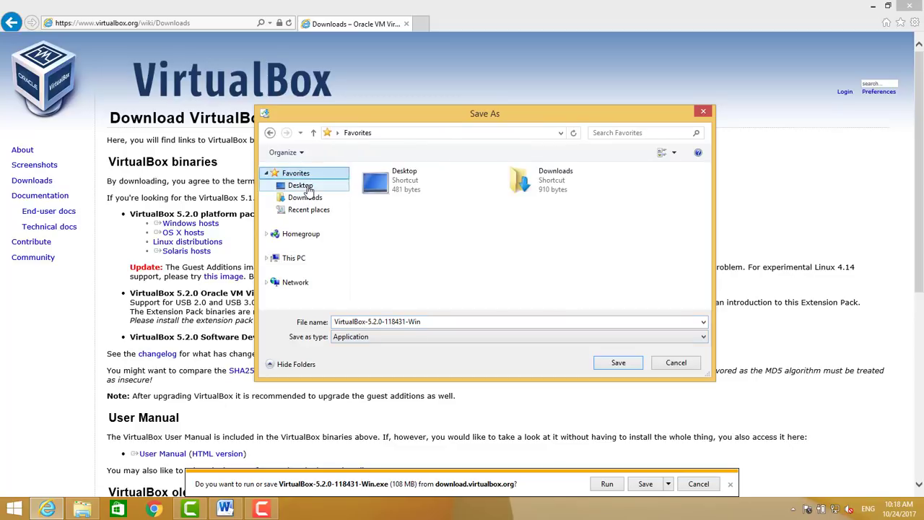
{"action": "left_click", "coordinate": [617, 363]}
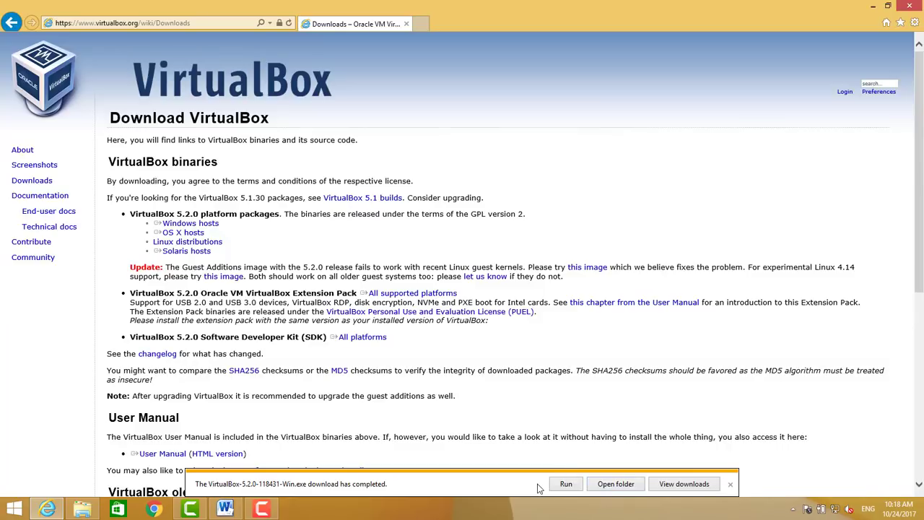
{"action": "left_click", "coordinate": [566, 485]}
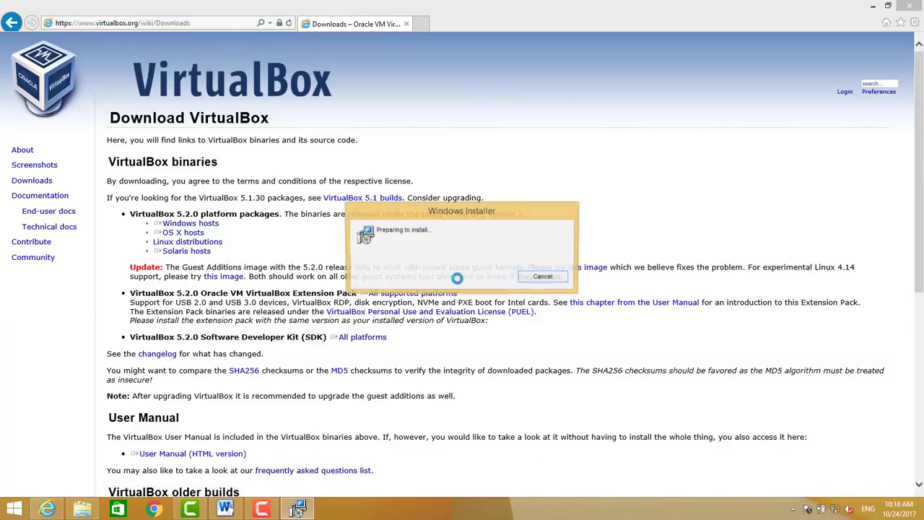
Install VirtualBox 5.2.0 with default features and shortcuts, approving the administrator prompt, then finish and launch it
{"action": "left_click", "coordinate": [522, 345]}
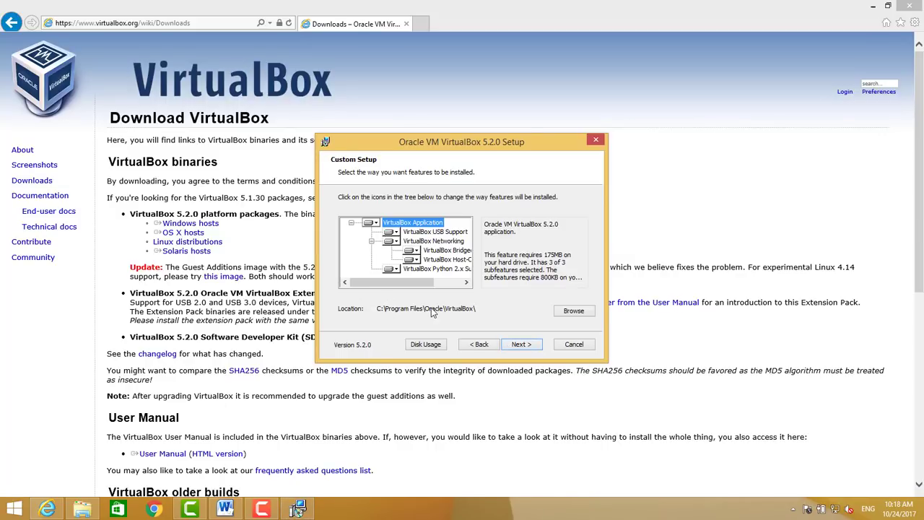
{"action": "left_click", "coordinate": [517, 348]}
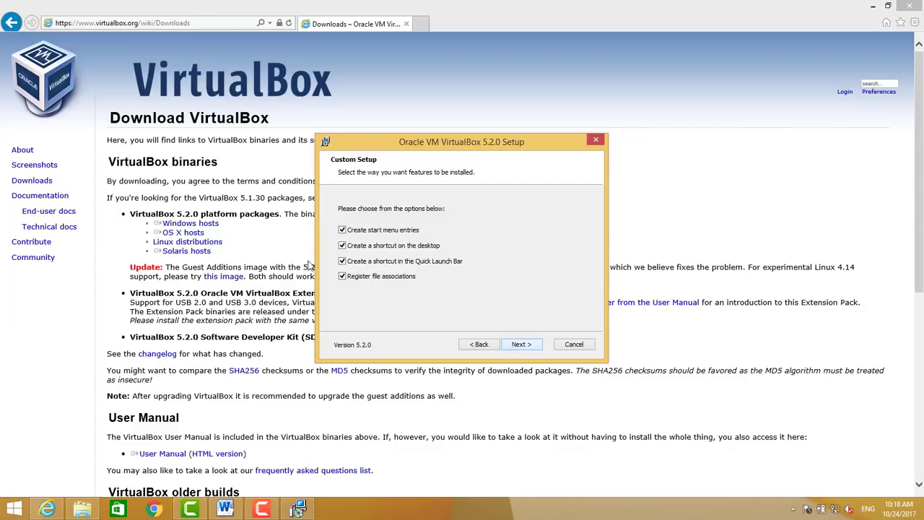
{"action": "left_click", "coordinate": [533, 348]}
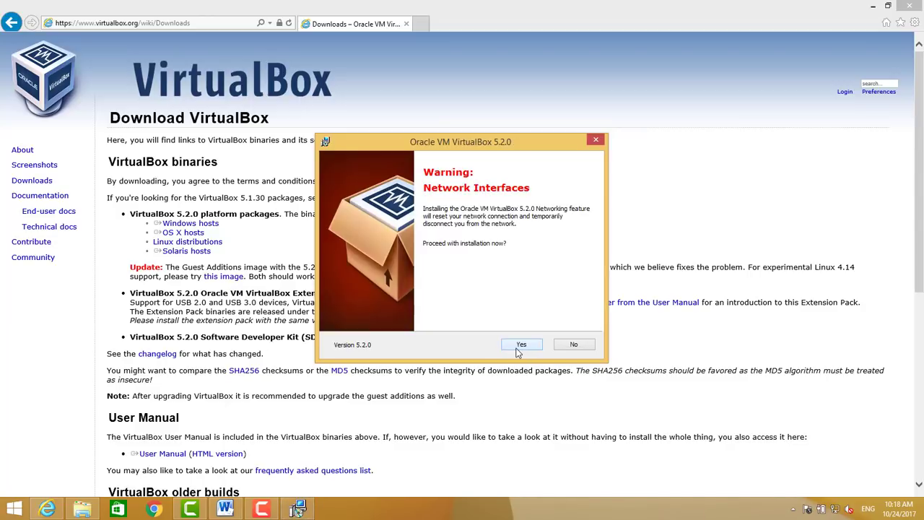
{"action": "left_click", "coordinate": [519, 347]}
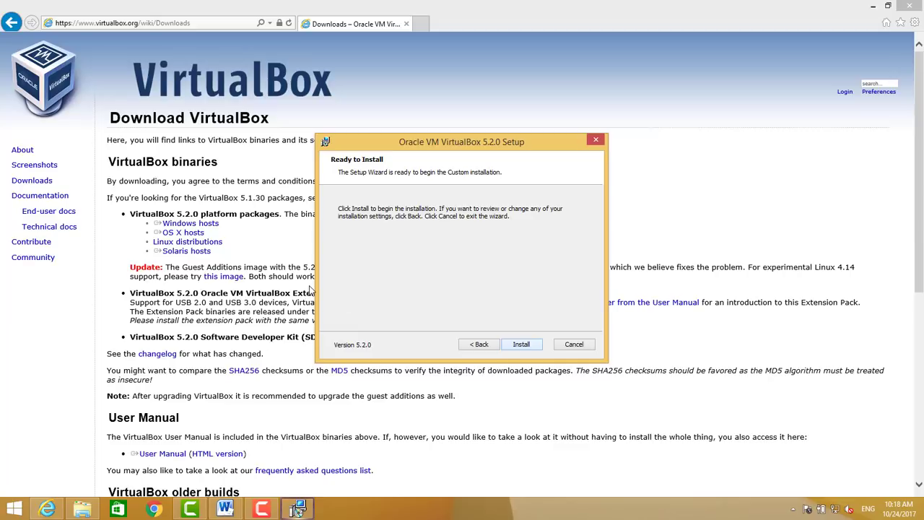
{"action": "left_click", "coordinate": [517, 347]}
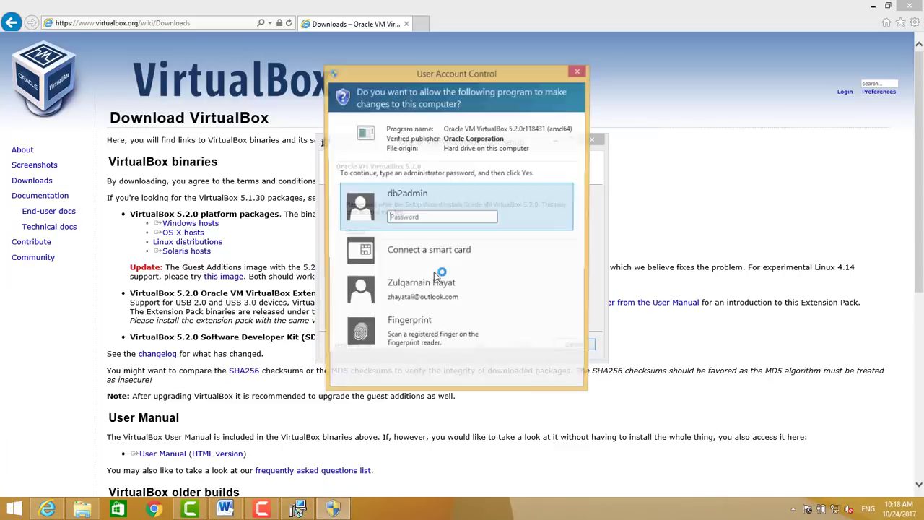
{"action": "type", "text": "••••••"}
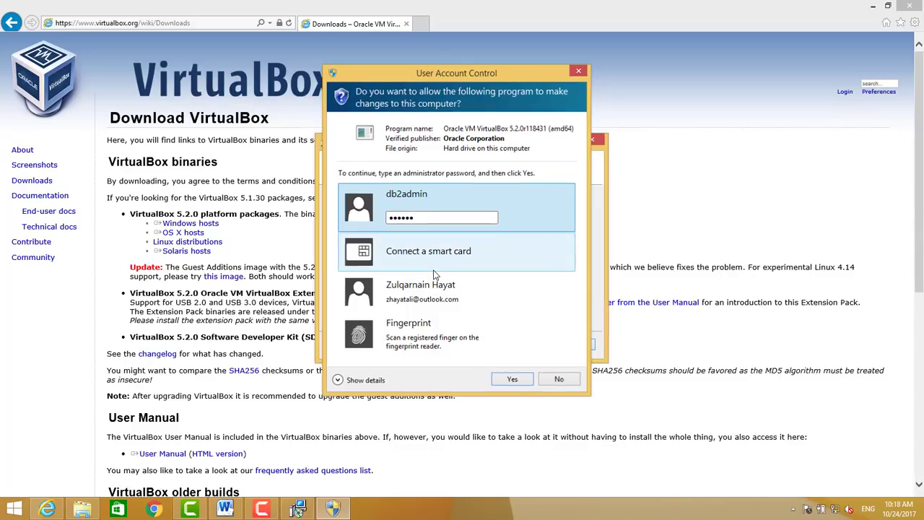
{"action": "key", "text": "Return"}
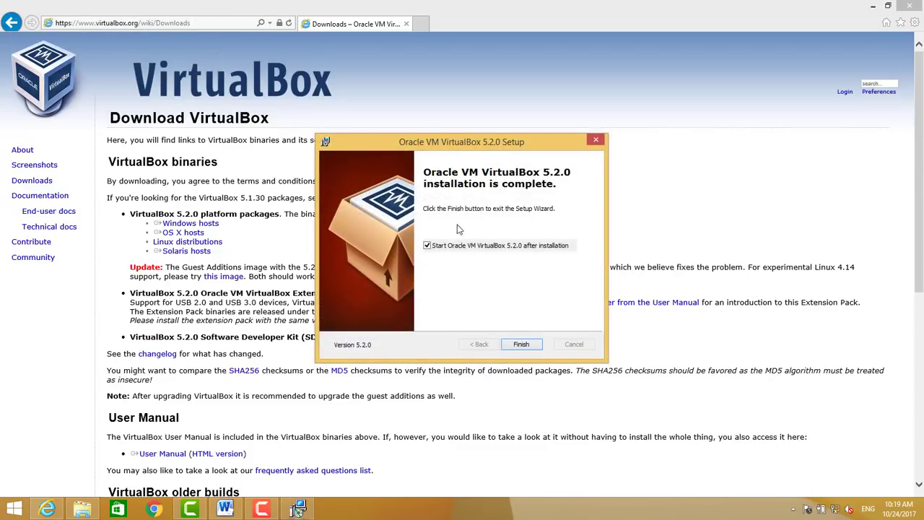
{"action": "left_click", "coordinate": [532, 345]}
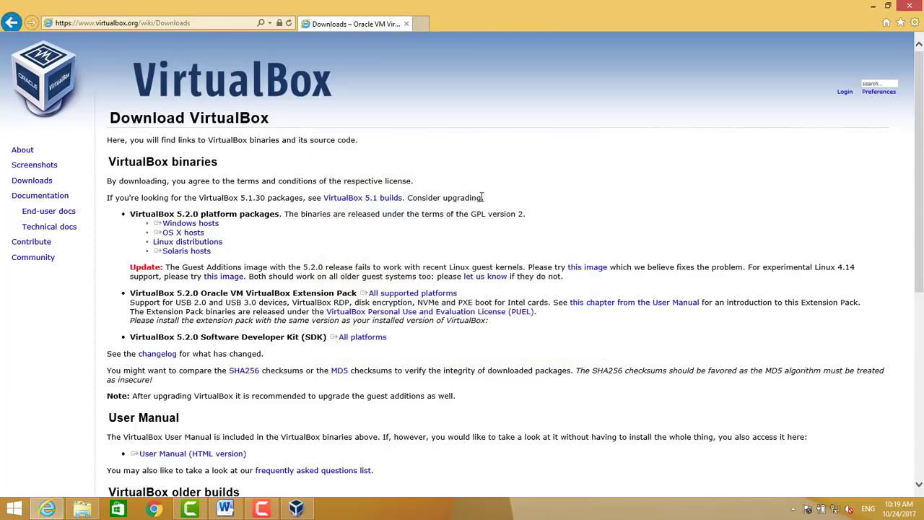
Create a new virtual machine named oracle12 with type Linux and version Oracle (64-bit)
{"action": "left_click", "coordinate": [874, 8]}
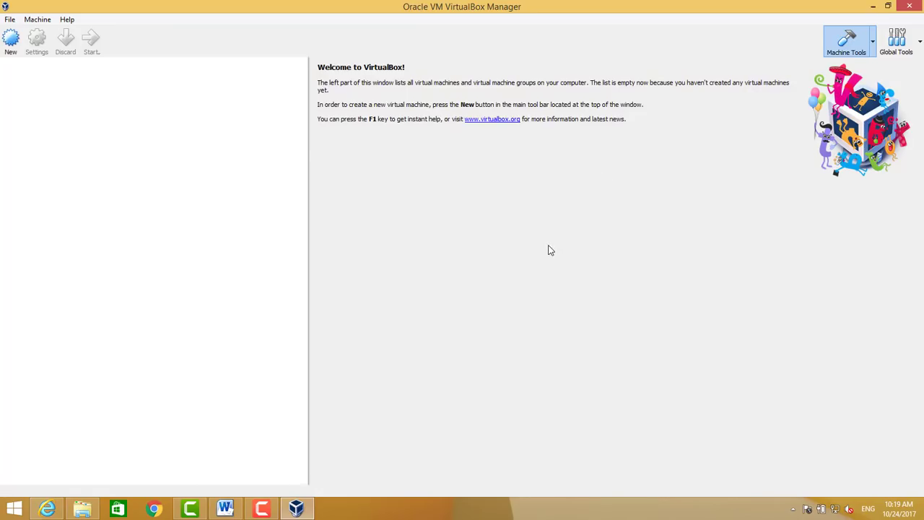
{"action": "mouse_move", "coordinate": [185, 2]}
{"action": "left_mouse_down"}
{"action": "mouse_move", "coordinate": [542, 74]}
{"action": "mouse_move", "coordinate": [279, 65]}
{"action": "mouse_move", "coordinate": [187, 2]}
{"action": "left_mouse_up"}
{"action": "left_click", "coordinate": [6, 42]}
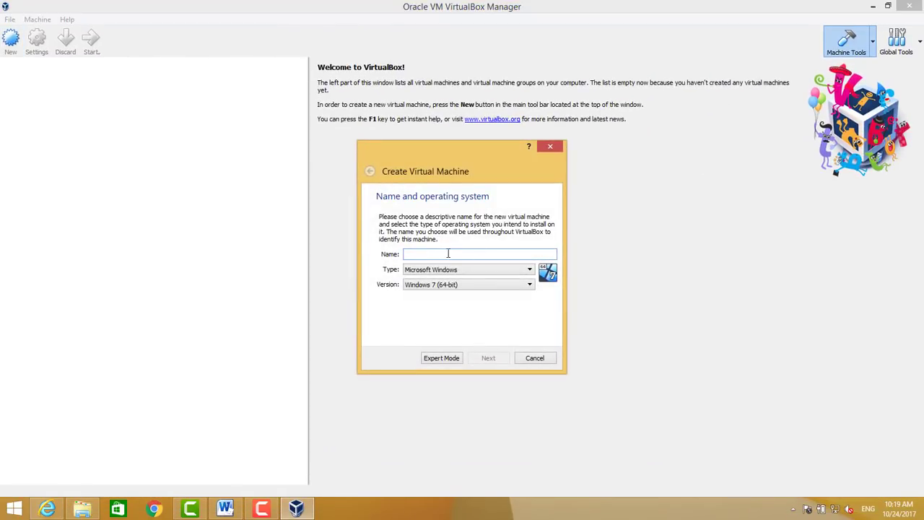
{"action": "type", "text": "oracle12"}
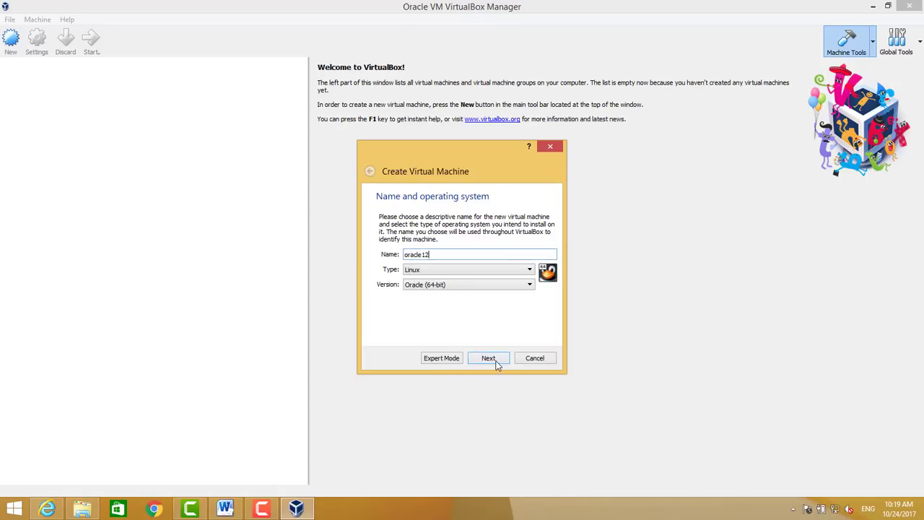
{"action": "left_click", "coordinate": [421, 286]}
{"action": "left_click", "coordinate": [421, 284]}
{"action": "left_click", "coordinate": [418, 270]}
{"action": "left_click", "coordinate": [418, 270]}
{"action": "left_click", "coordinate": [489, 359]}
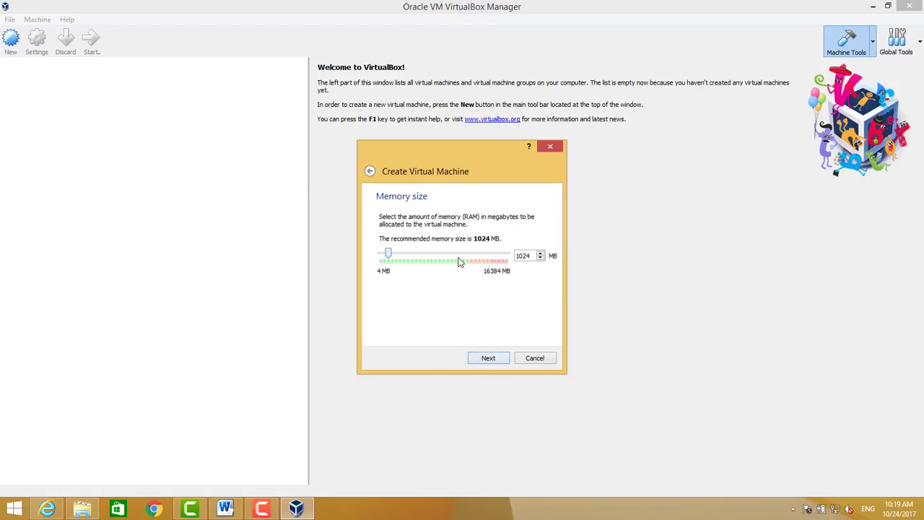
Give oracle12 4096 MB of memory
{"action": "left_click", "coordinate": [430, 255]}
{"action": "double_click", "coordinate": [532, 255]}
{"action": "left_click", "coordinate": [480, 359]}
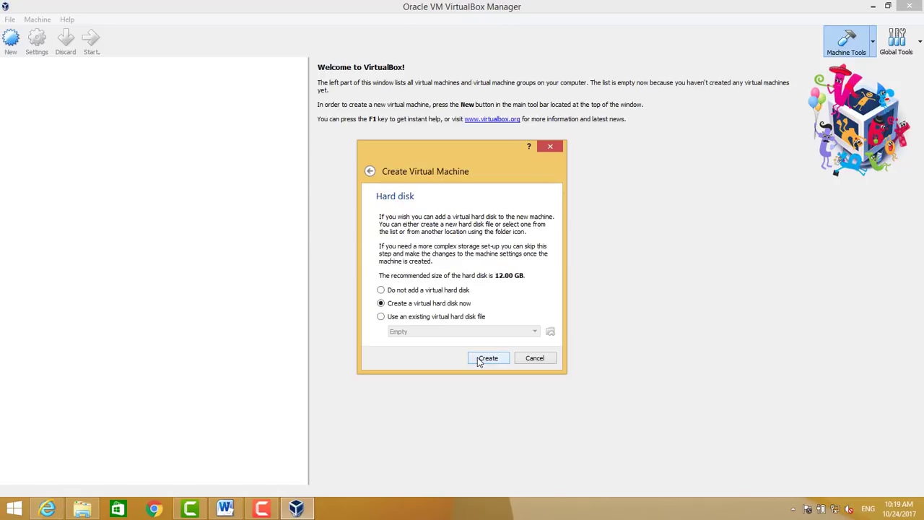
Choose a new dynamically allocated VDI virtual hard disk for oracle12
{"action": "left_click", "coordinate": [382, 290]}
{"action": "left_click", "coordinate": [489, 358]}
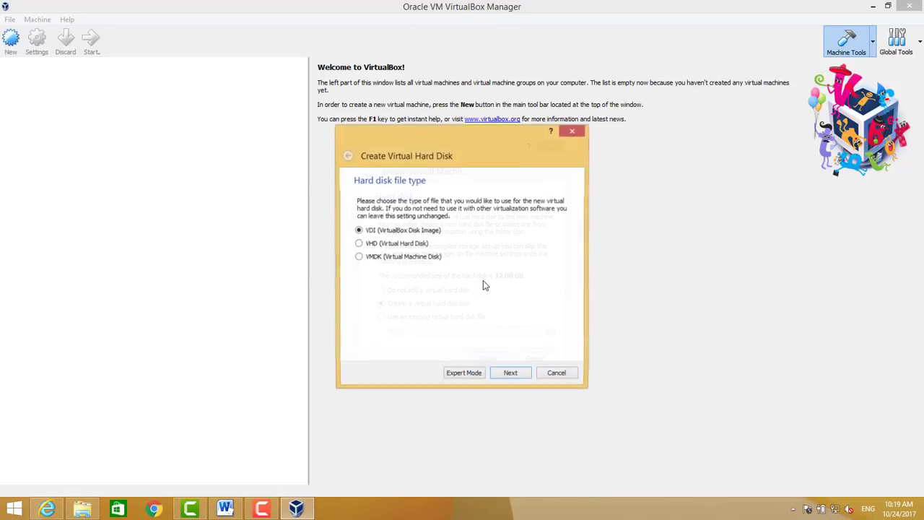
{"action": "left_click", "coordinate": [359, 245]}
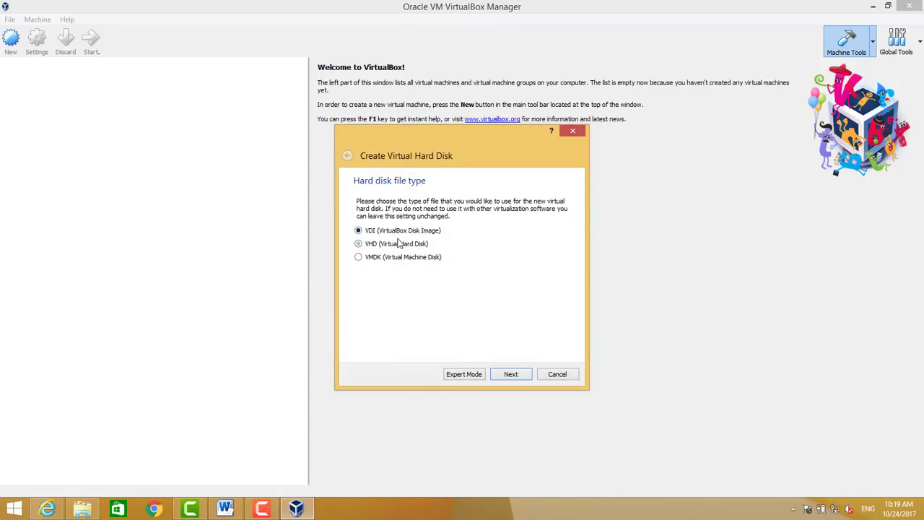
{"action": "left_click", "coordinate": [512, 374]}
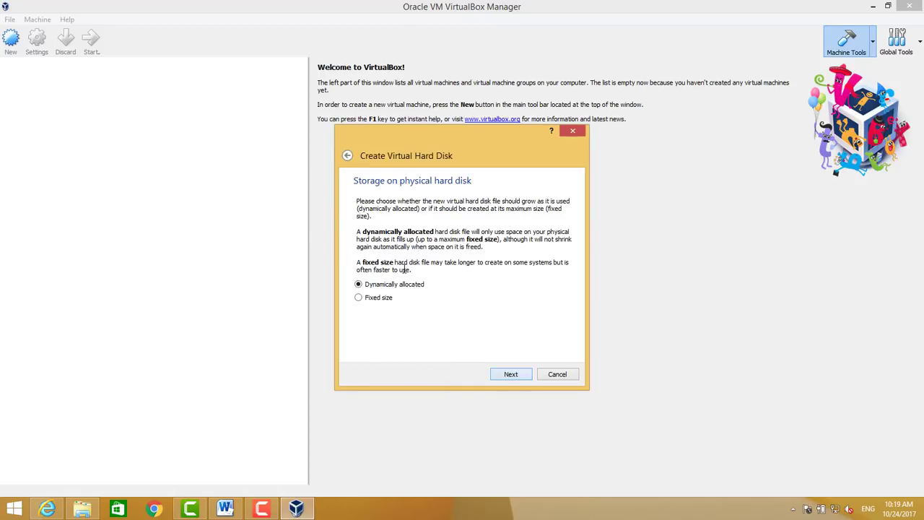
{"action": "left_click", "coordinate": [518, 379]}
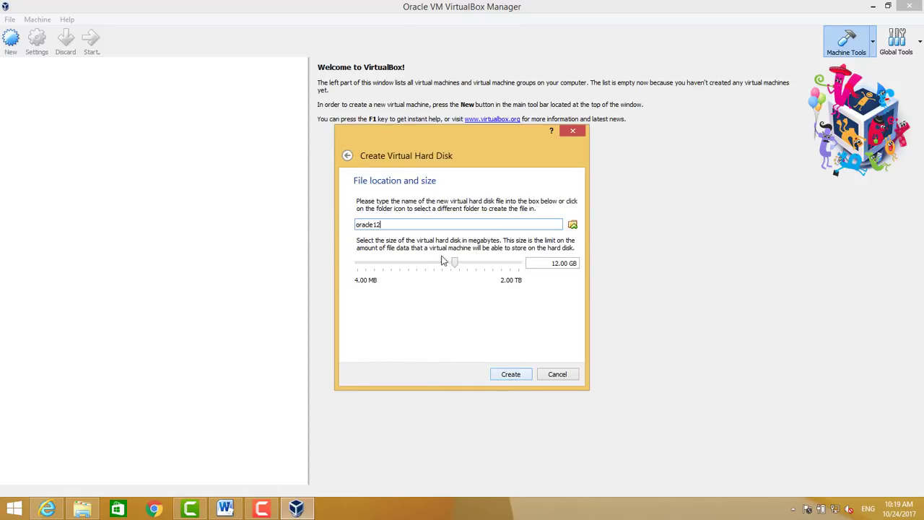
Store oracle12.vdi in G:\oracle12c environment, size it at 40 GB, and create the machine
{"action": "left_click", "coordinate": [572, 225]}
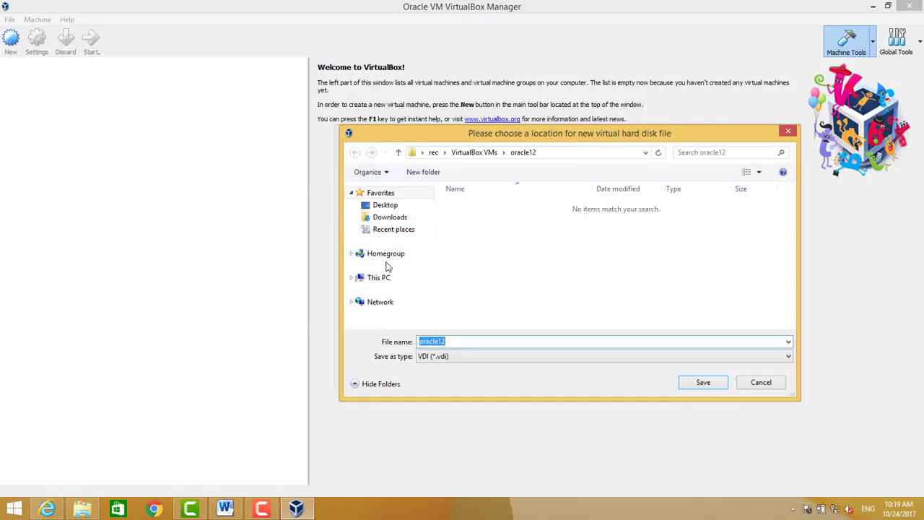
{"action": "left_click", "coordinate": [370, 277]}
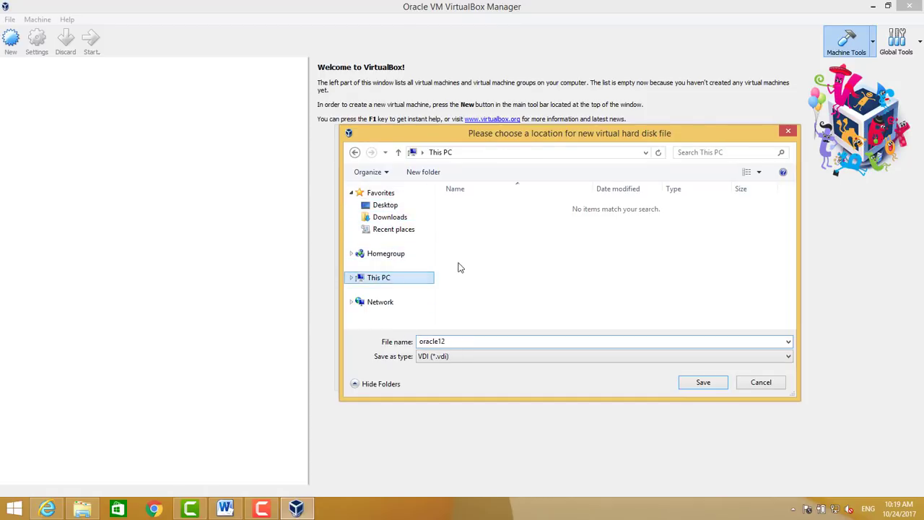
{"action": "scroll", "coordinate": [683, 291], "scroll_direction": "down", "scroll_amount": 3}
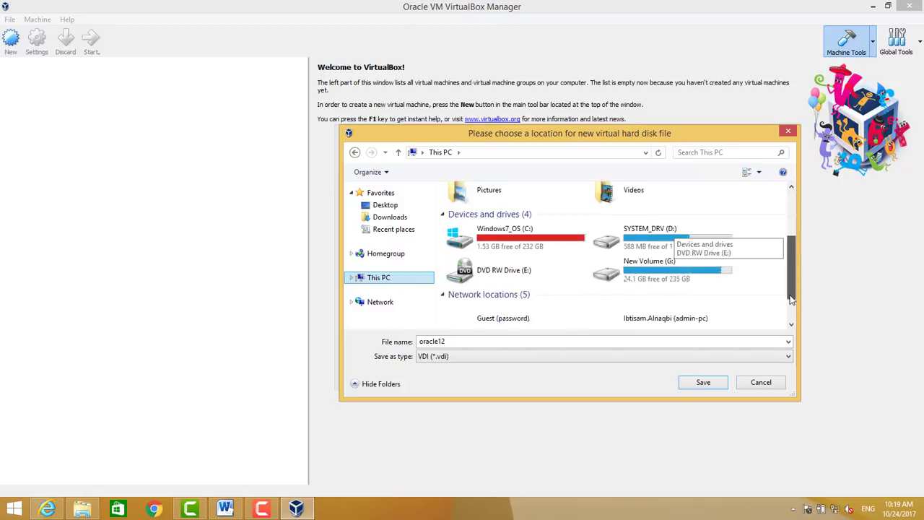
{"action": "double_click", "coordinate": [671, 246]}
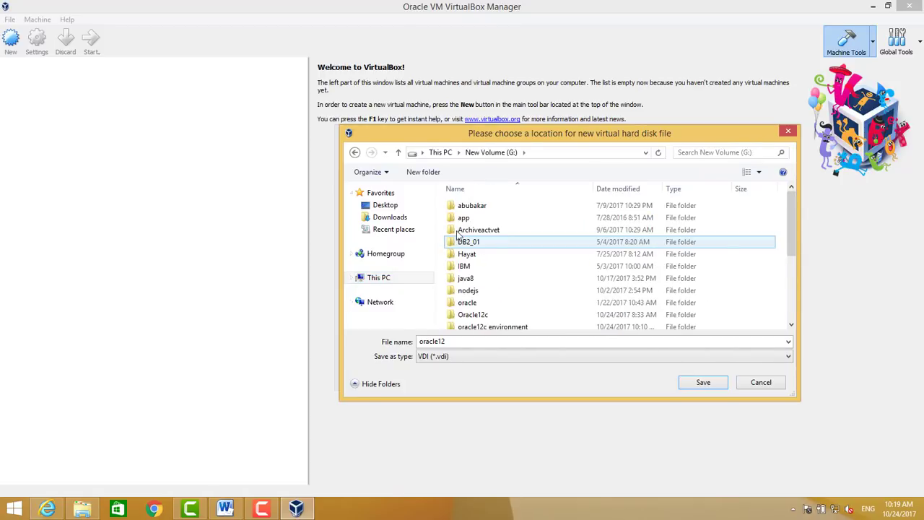
{"action": "double_click", "coordinate": [470, 327]}
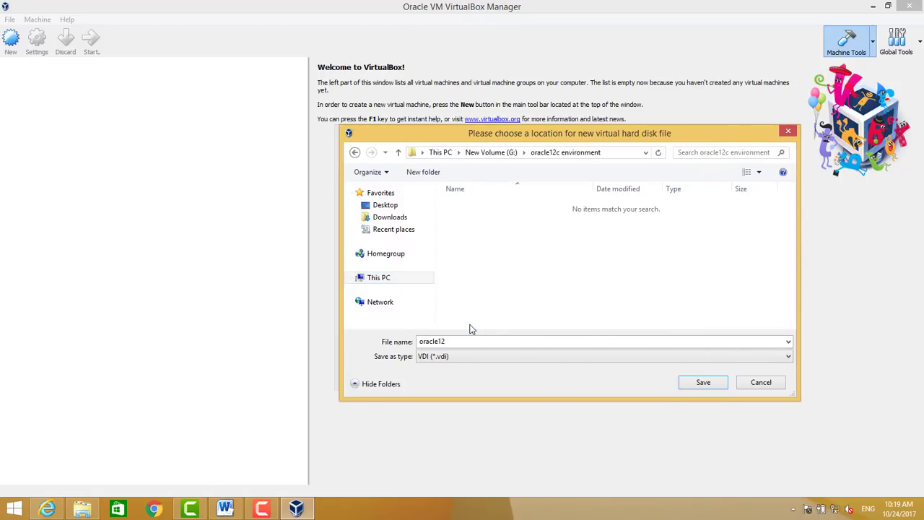
{"action": "left_click", "coordinate": [701, 382]}
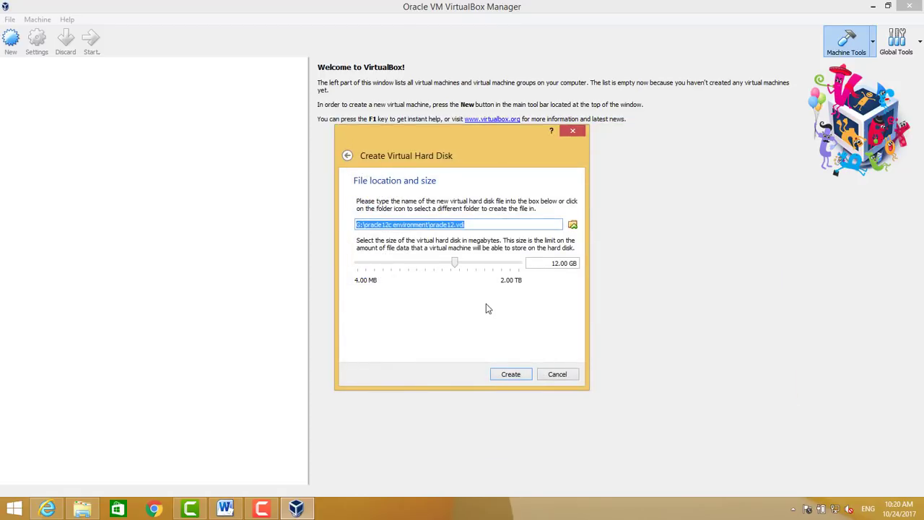
{"action": "left_click", "coordinate": [557, 263]}
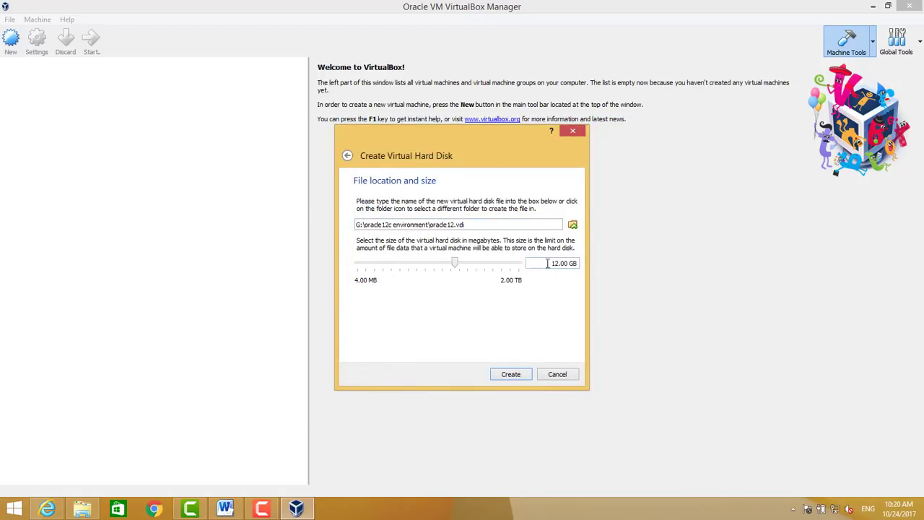
{"action": "type", "text": "40"}
{"action": "left_click", "coordinate": [507, 374]}
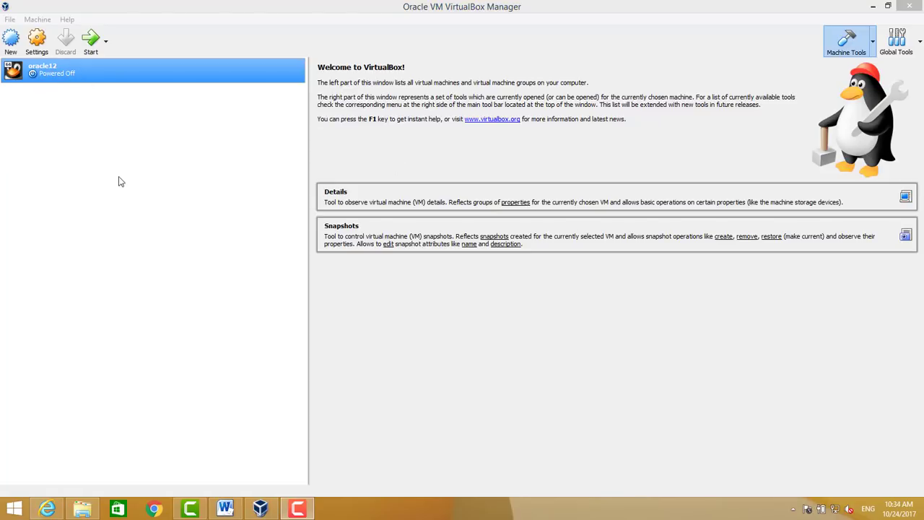
Load V921569-01.iso into oracle12's empty optical drive under Storage settings and save
{"action": "left_click", "coordinate": [37, 40]}
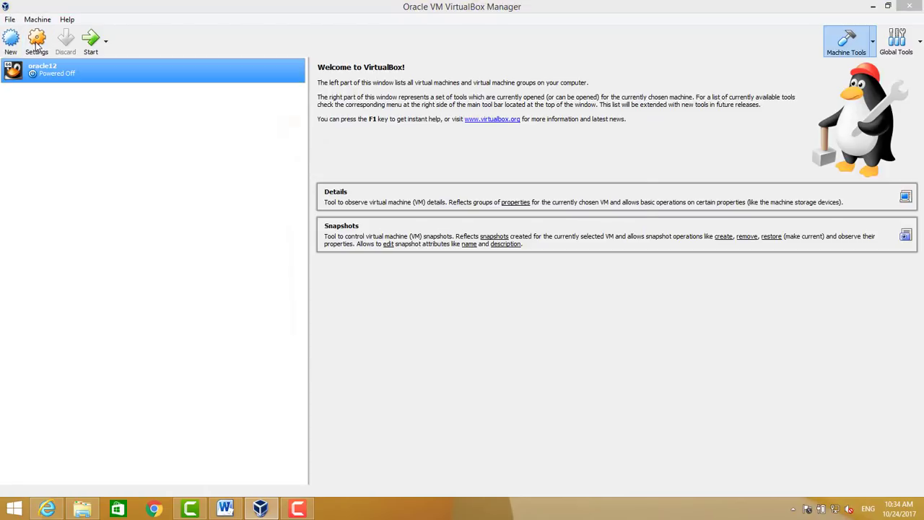
{"action": "left_click", "coordinate": [314, 197]}
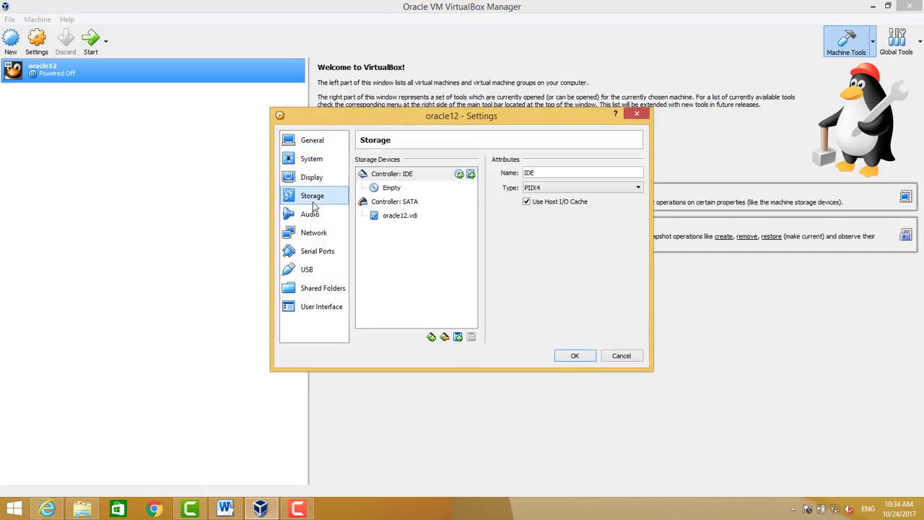
{"action": "left_click", "coordinate": [400, 189]}
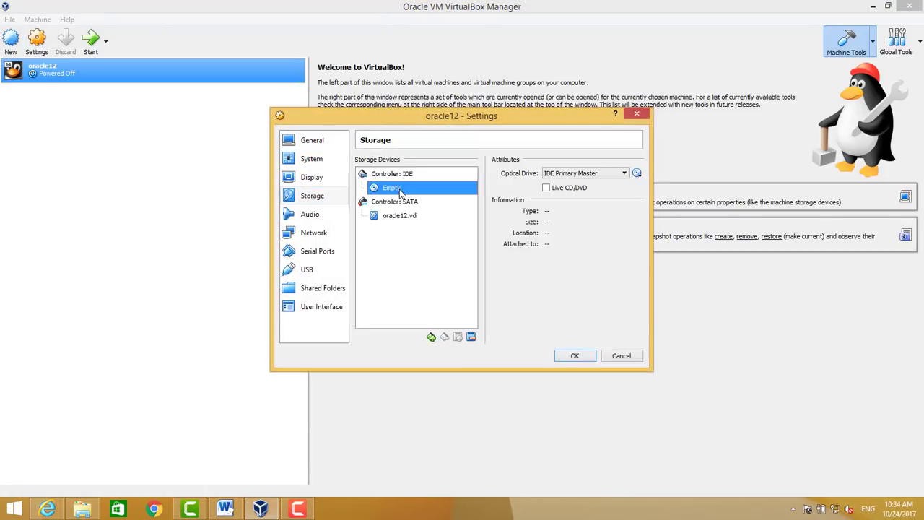
{"action": "left_click", "coordinate": [638, 175]}
{"action": "left_click", "coordinate": [693, 188]}
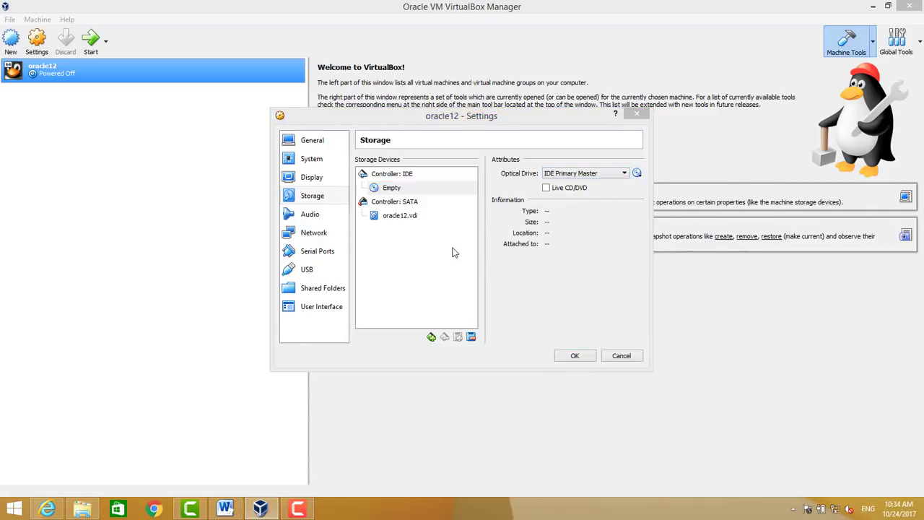
{"action": "left_click", "coordinate": [426, 246]}
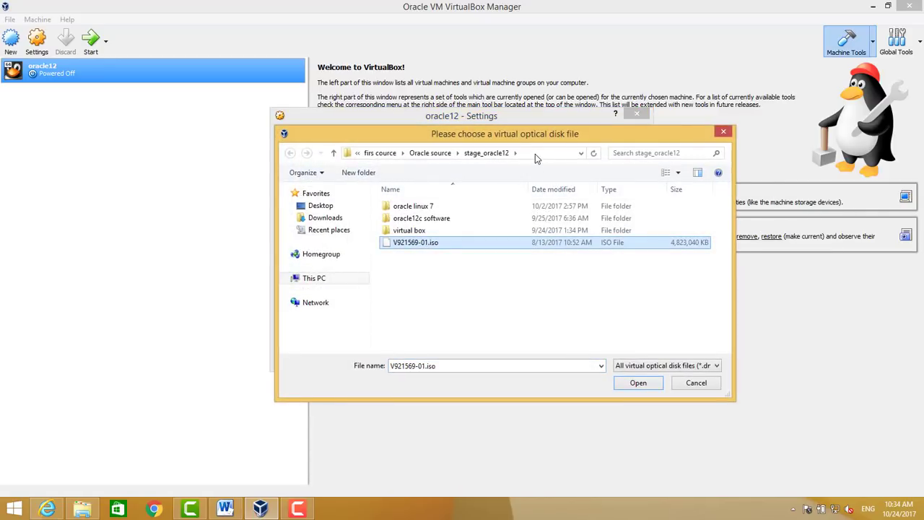
{"action": "left_click", "coordinate": [536, 154]}
{"action": "double_click", "coordinate": [413, 243]}
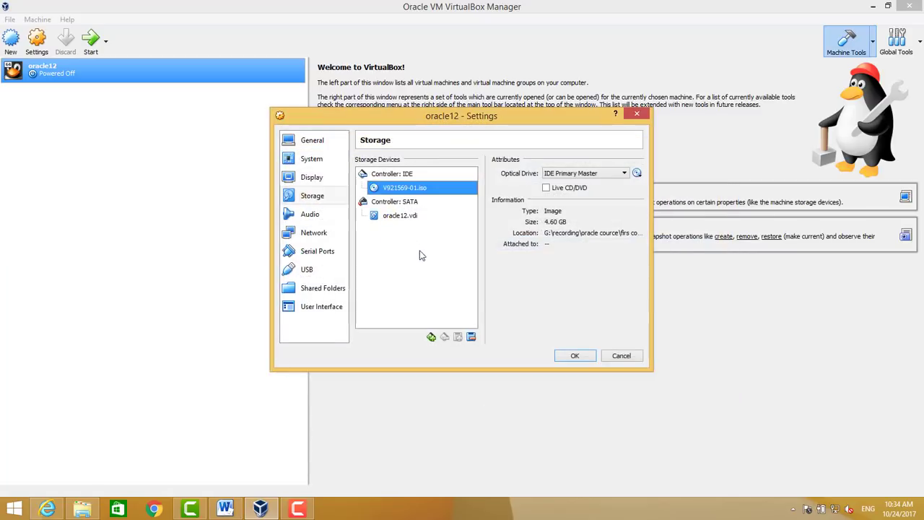
{"action": "left_click", "coordinate": [571, 356]}
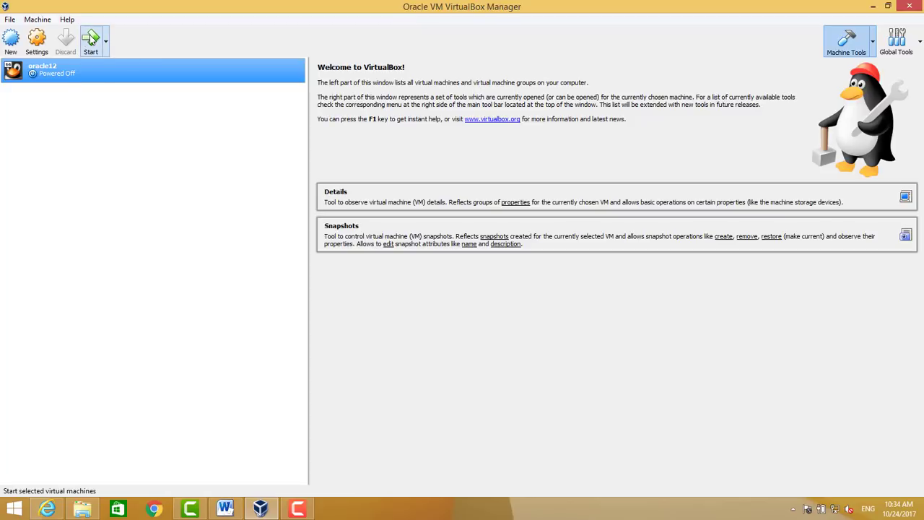
{"action": "right_click", "coordinate": [39, 76]}
{"action": "left_click", "coordinate": [56, 78]}
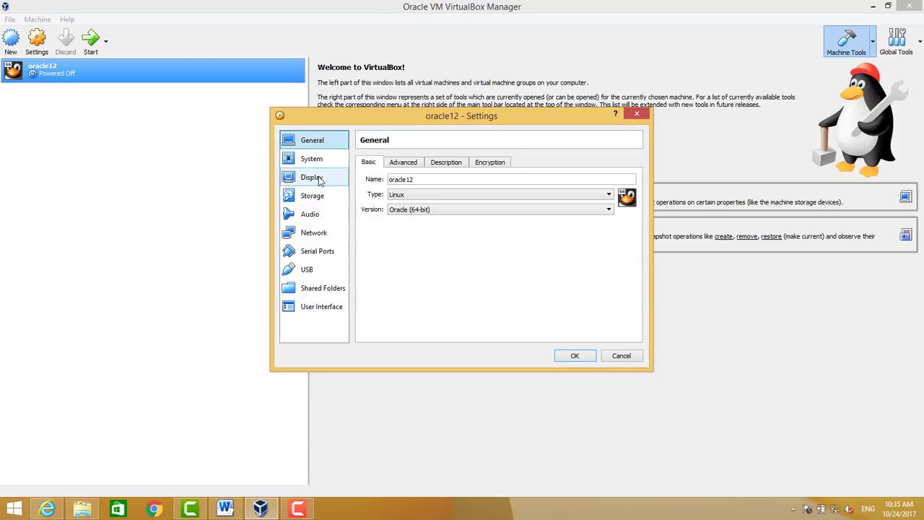
{"action": "left_click", "coordinate": [312, 233]}
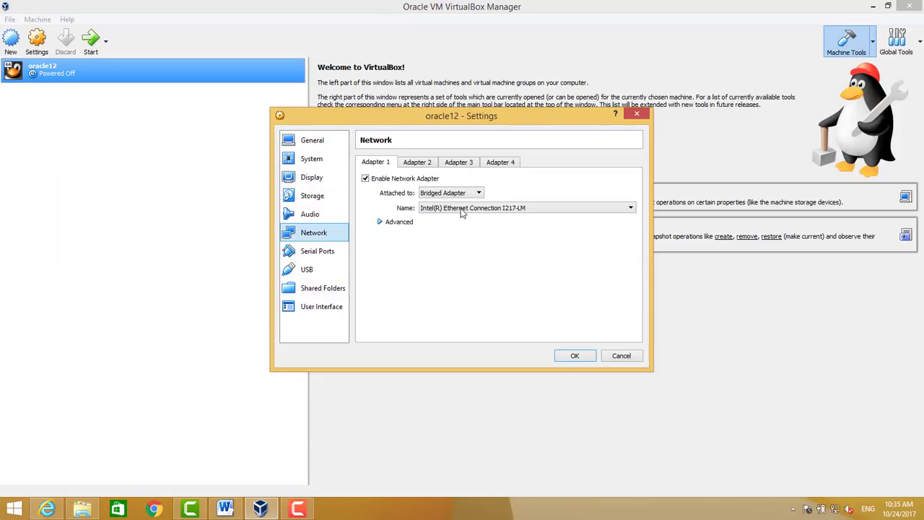
{"action": "left_click", "coordinate": [462, 193]}
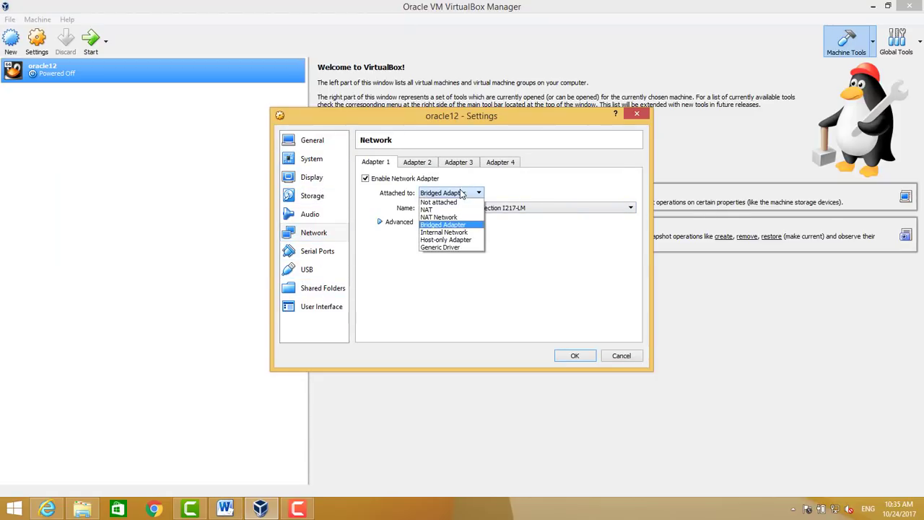
{"action": "left_click", "coordinate": [462, 193]}
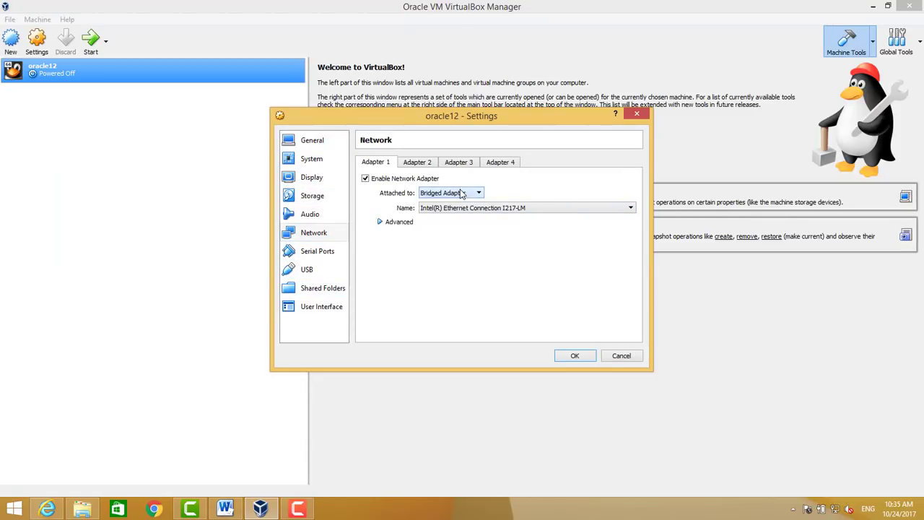
{"action": "left_click", "coordinate": [571, 356]}
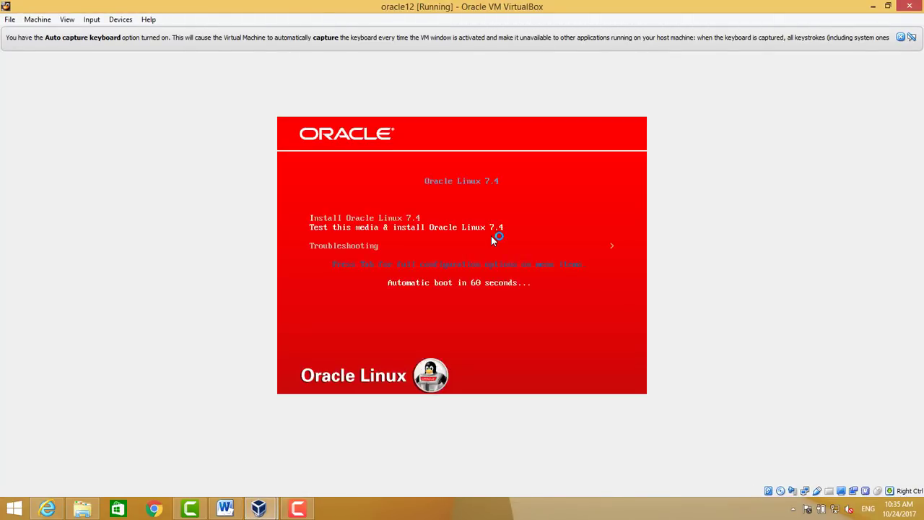
Let the oracle12 VM capture mouse and keyboard and boot 'Test this media & install Oracle Linux 7.4'
{"action": "left_click", "coordinate": [388, 209]}
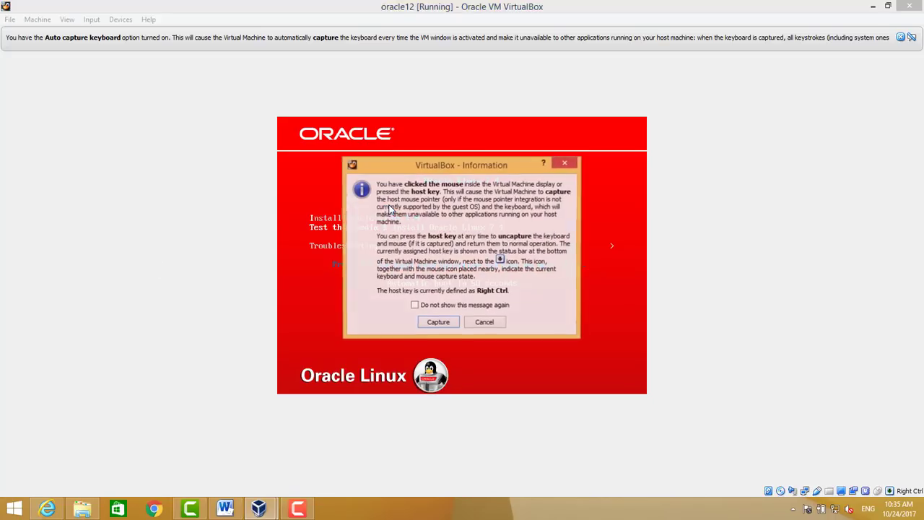
{"action": "left_click", "coordinate": [438, 323]}
{"action": "key", "text": "Return"}
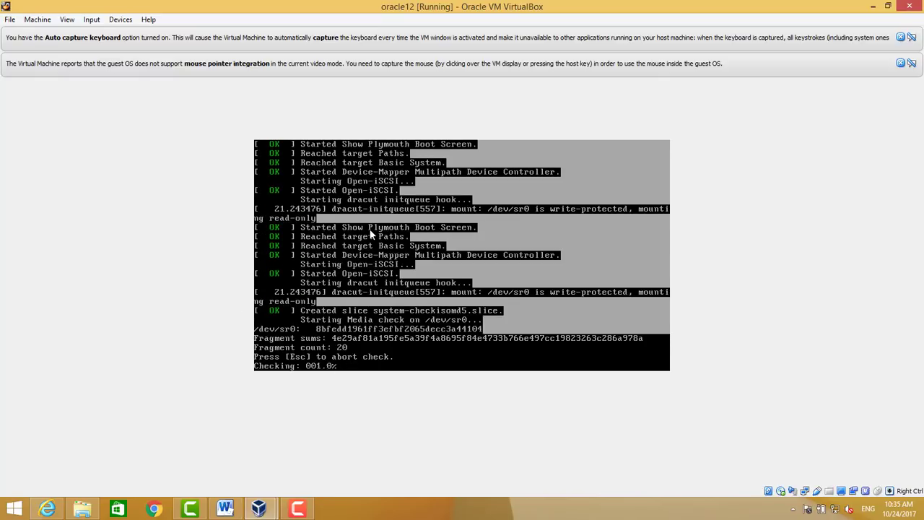
Recapture the VM's mouse and keyboard and abort the installer's media check with Esc
{"action": "left_click", "coordinate": [408, 294]}
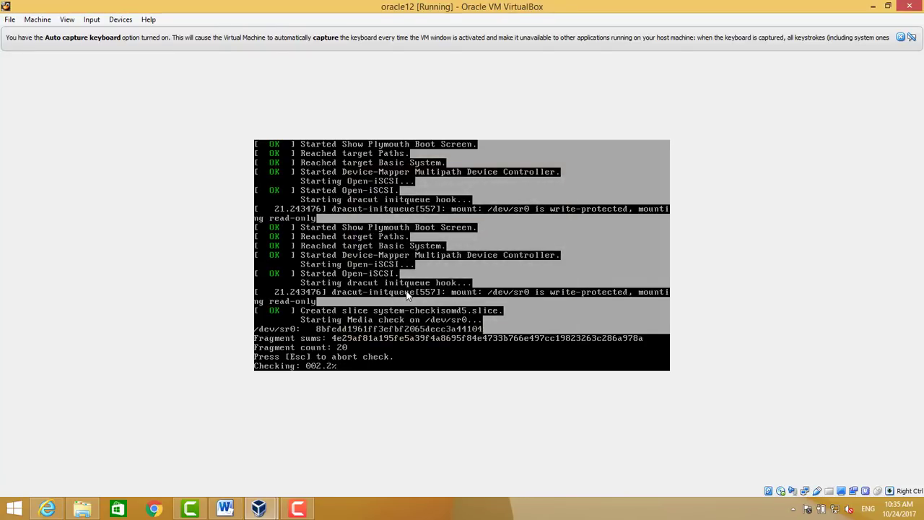
{"action": "left_click", "coordinate": [421, 326]}
{"action": "key", "text": "Escape"}
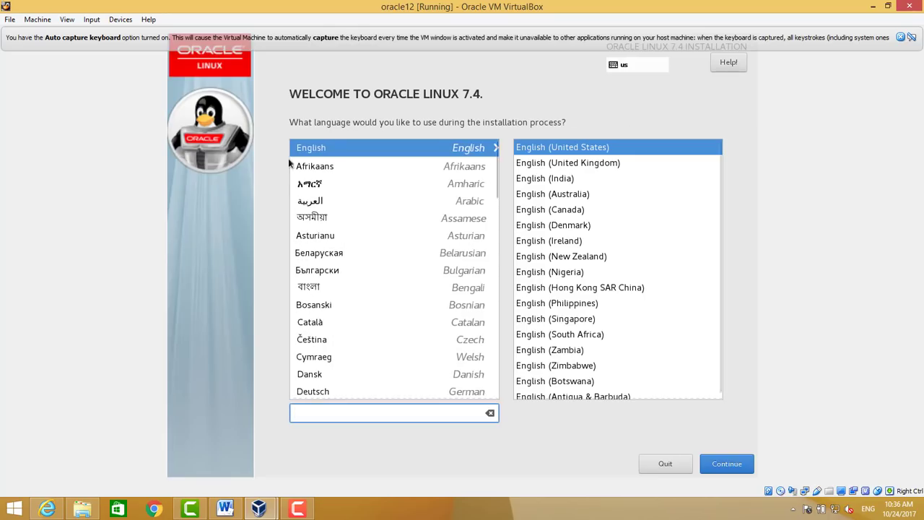
Continue from the welcome screen with English (United States) as the installation language
{"action": "left_click", "coordinate": [740, 464]}
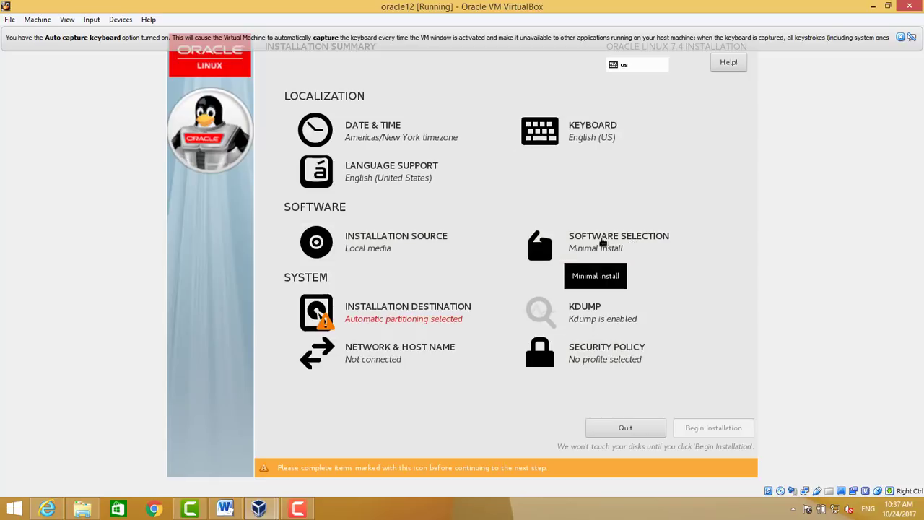
Choose the Server with GUI environment with File and Storage Server and Java Platform add-ons
{"action": "left_click", "coordinate": [604, 242]}
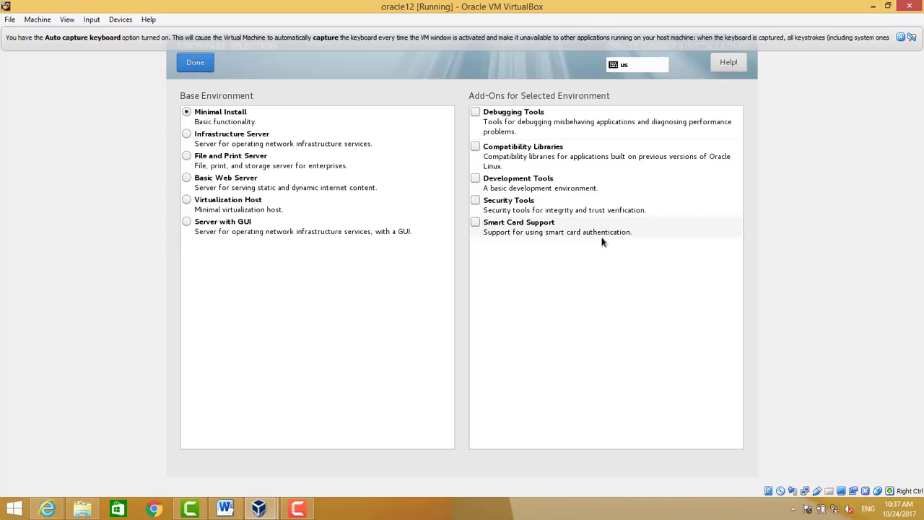
{"action": "left_click", "coordinate": [186, 223]}
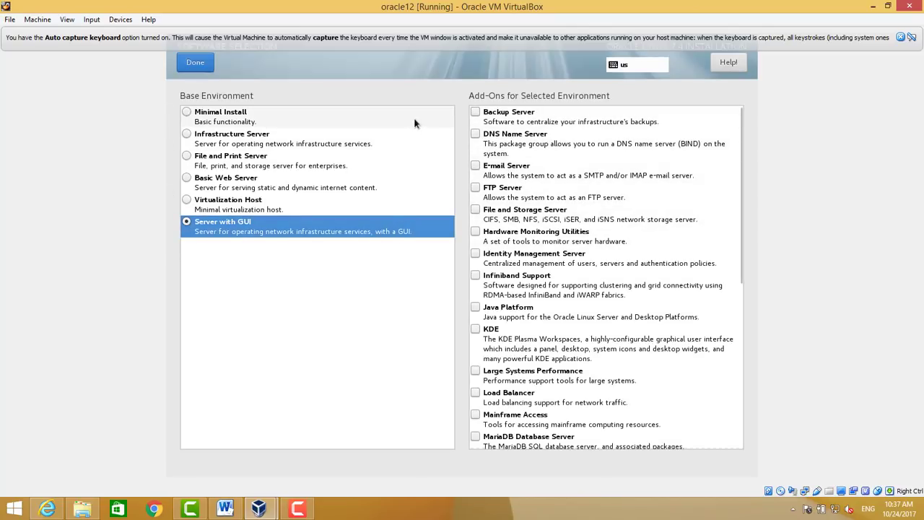
{"action": "left_click", "coordinate": [476, 211]}
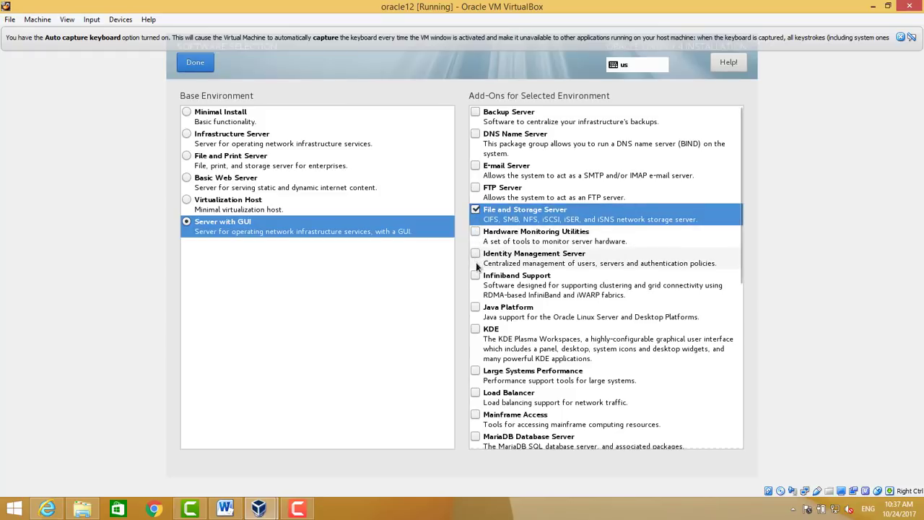
{"action": "left_click", "coordinate": [476, 309]}
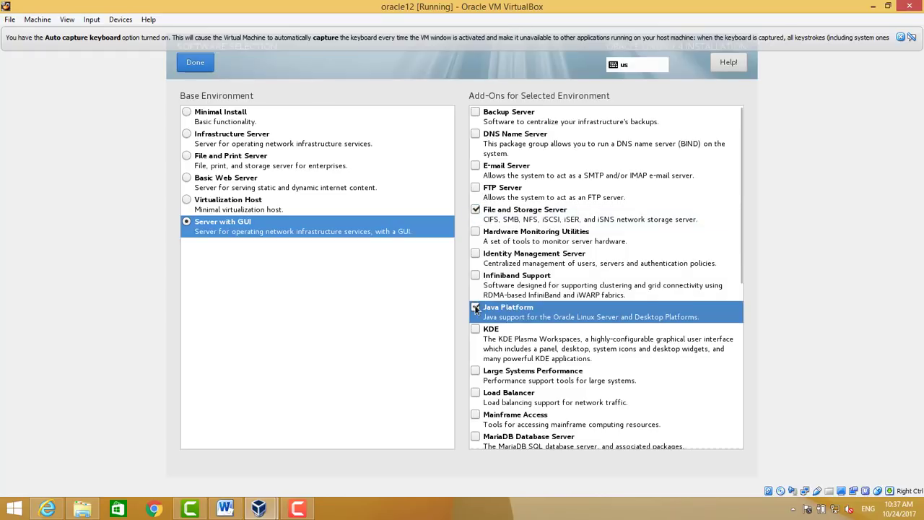
Add Performance Tools, NFS Client, Compatibility Libraries and Development Tools add-ons, then confirm the software selection
{"action": "scroll", "coordinate": [476, 309], "scroll_direction": "down", "scroll_amount": 1}
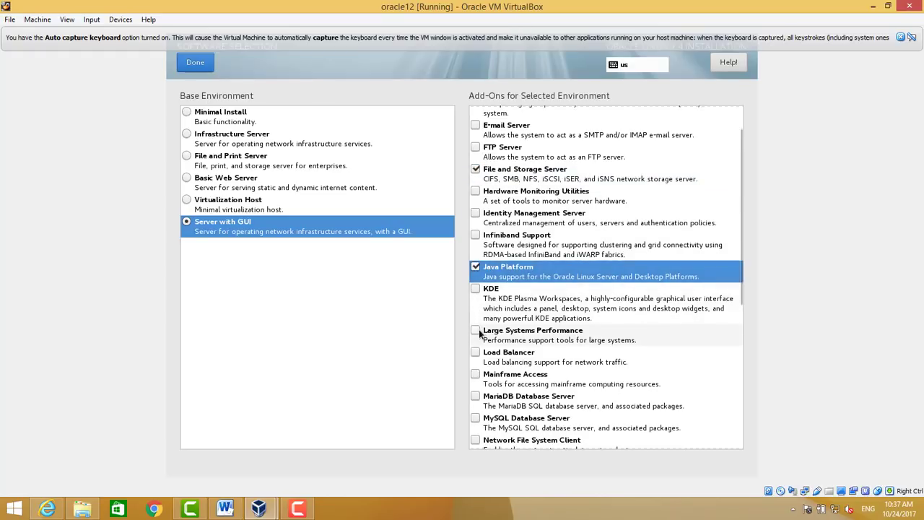
{"action": "scroll", "coordinate": [478, 329], "scroll_direction": "down", "scroll_amount": 2}
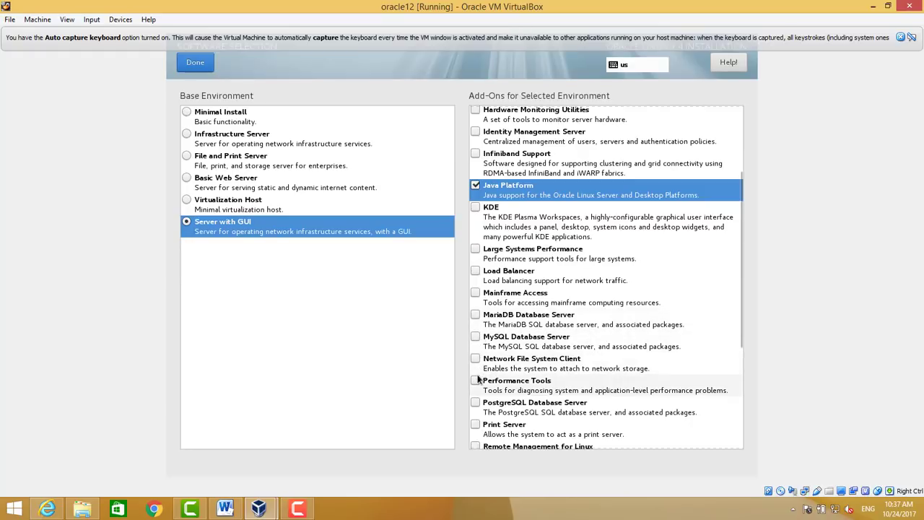
{"action": "left_click", "coordinate": [476, 380]}
{"action": "left_click", "coordinate": [476, 359]}
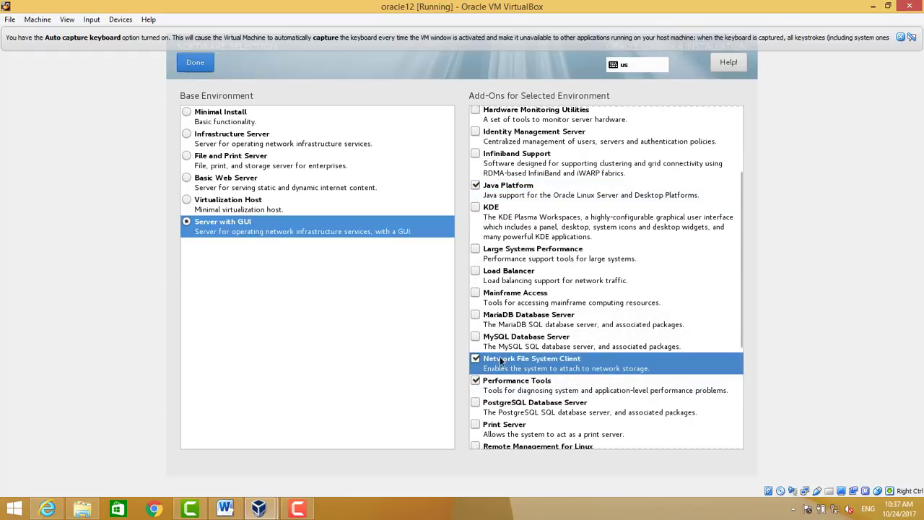
{"action": "scroll", "coordinate": [582, 310], "scroll_direction": "down", "scroll_amount": 4}
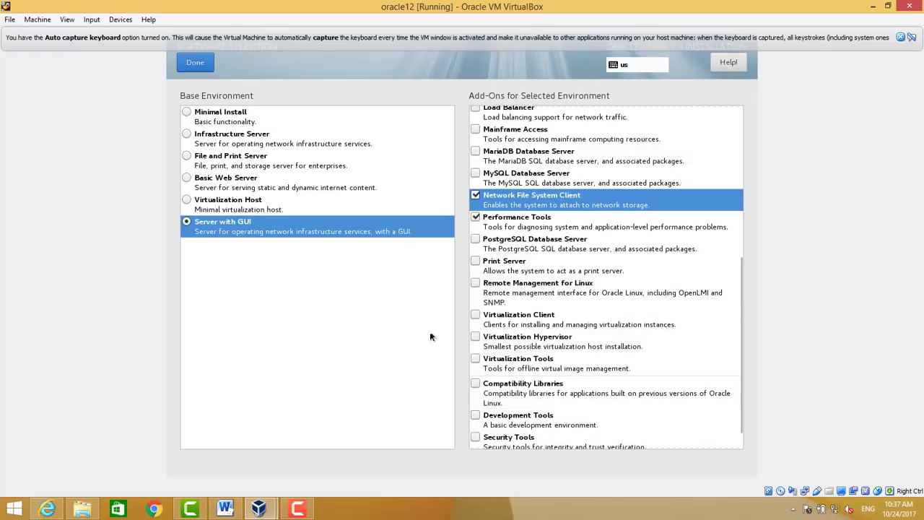
{"action": "left_click", "coordinate": [486, 382]}
{"action": "scroll", "coordinate": [486, 380], "scroll_direction": "down", "scroll_amount": 1}
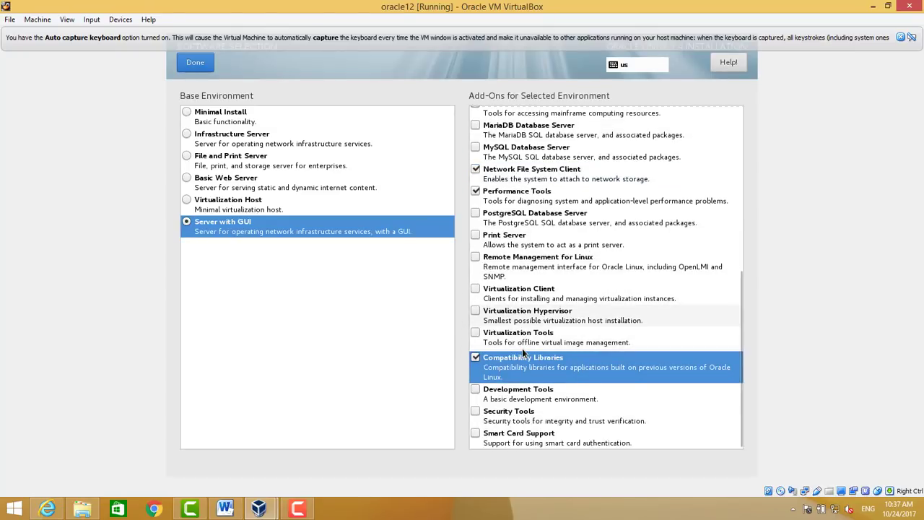
{"action": "left_click", "coordinate": [479, 389]}
{"action": "left_click", "coordinate": [478, 389]}
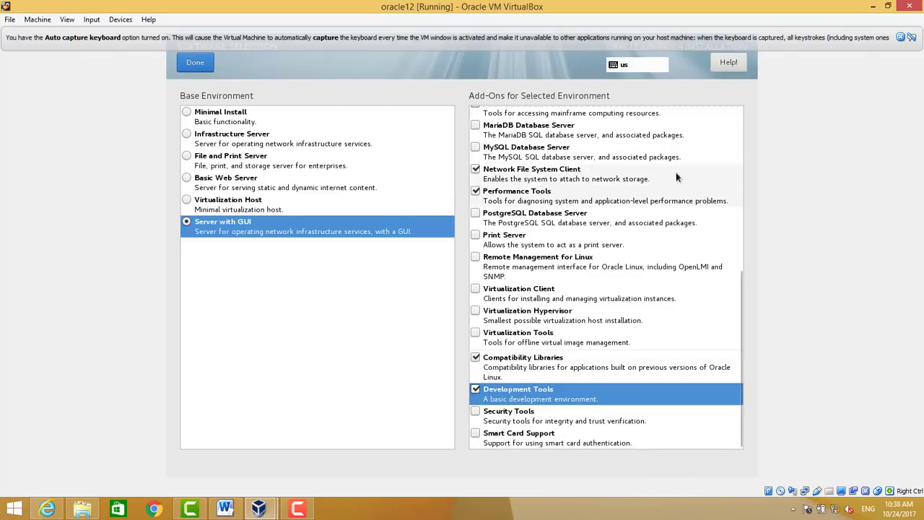
{"action": "scroll", "coordinate": [676, 173], "scroll_direction": "up", "scroll_amount": 5}
{"action": "scroll", "coordinate": [674, 176], "scroll_direction": "up", "scroll_amount": 3}
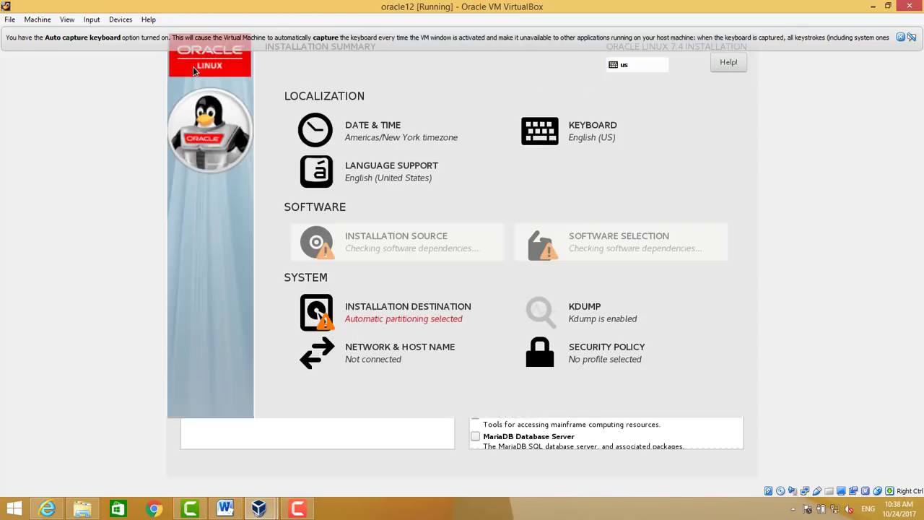
{"action": "left_click", "coordinate": [194, 63]}
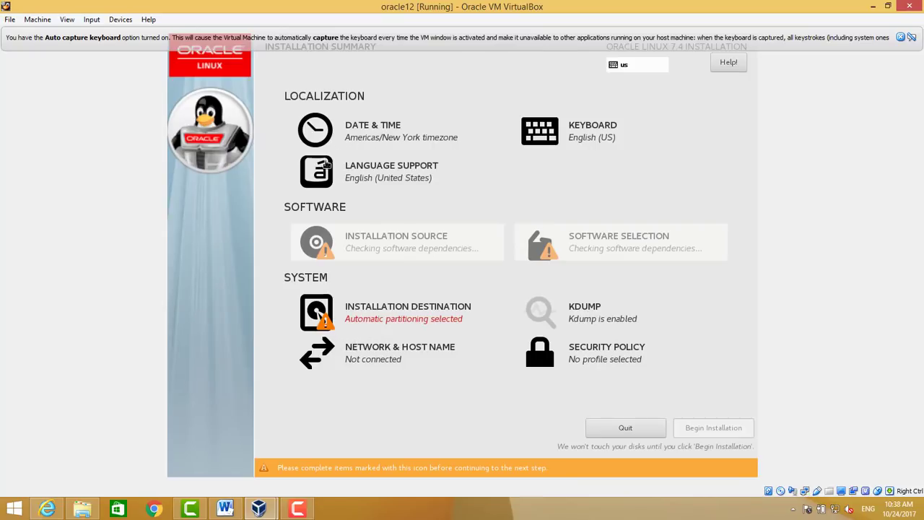
In Date & Time, set region Asia and city Dubai, then confirm
{"action": "left_click", "coordinate": [364, 144]}
{"action": "left_click", "coordinate": [296, 97]}
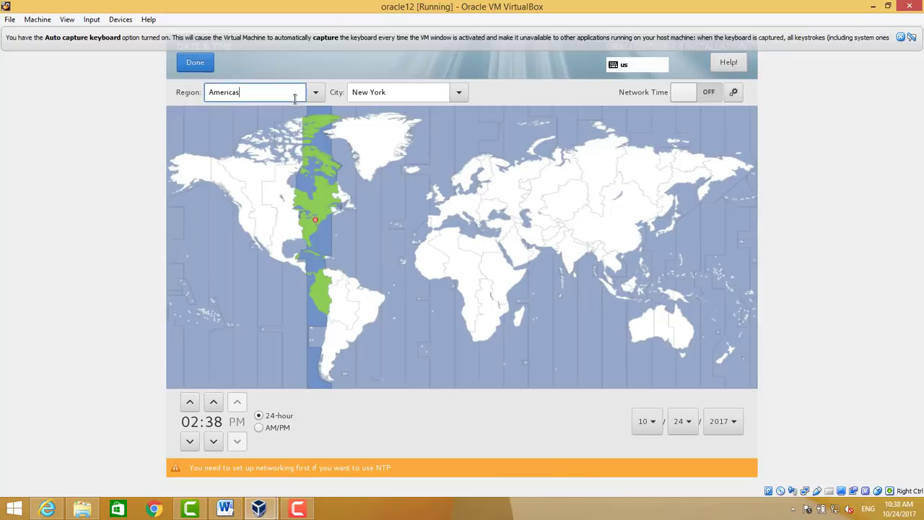
{"action": "left_click", "coordinate": [315, 92]}
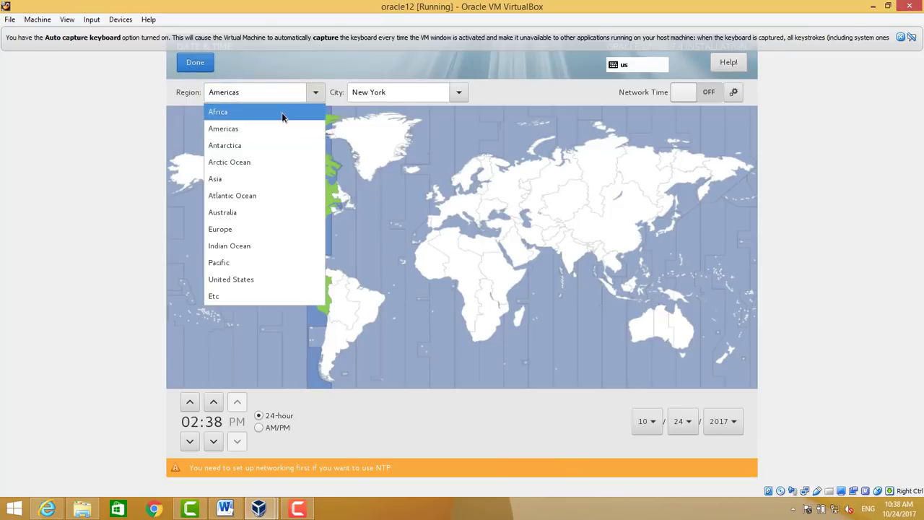
{"action": "left_click", "coordinate": [269, 179]}
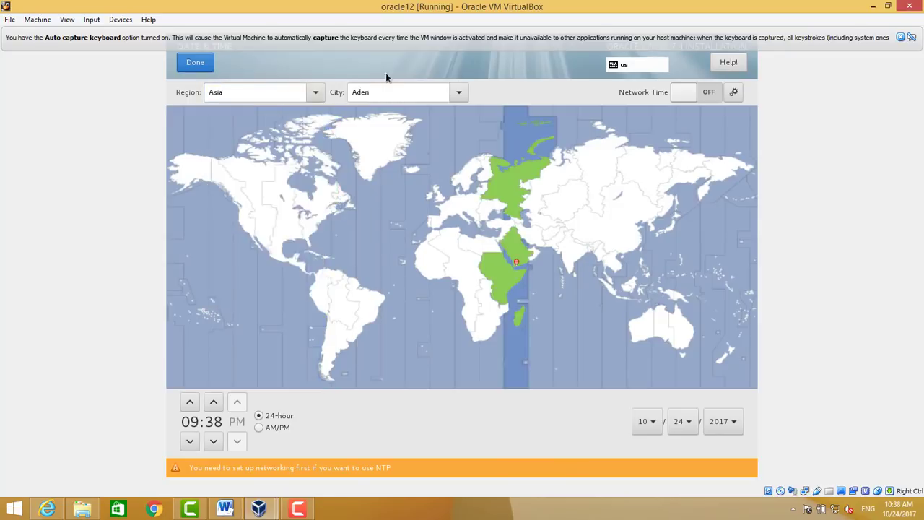
{"action": "left_click_drag", "start_coordinate": [390, 87], "coordinate": [338, 82]}
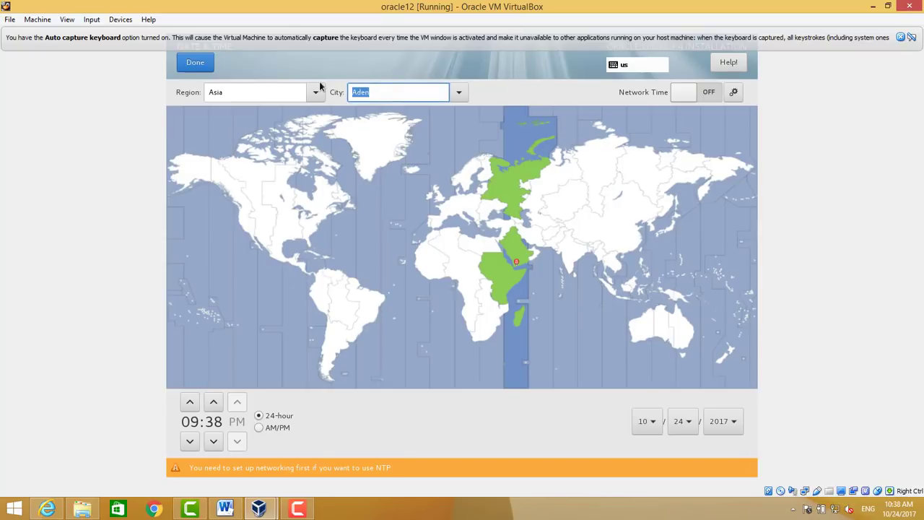
{"action": "type", "text": "dubau"}
{"action": "key", "text": "BackSpace"}
{"action": "type", "text": "i"}
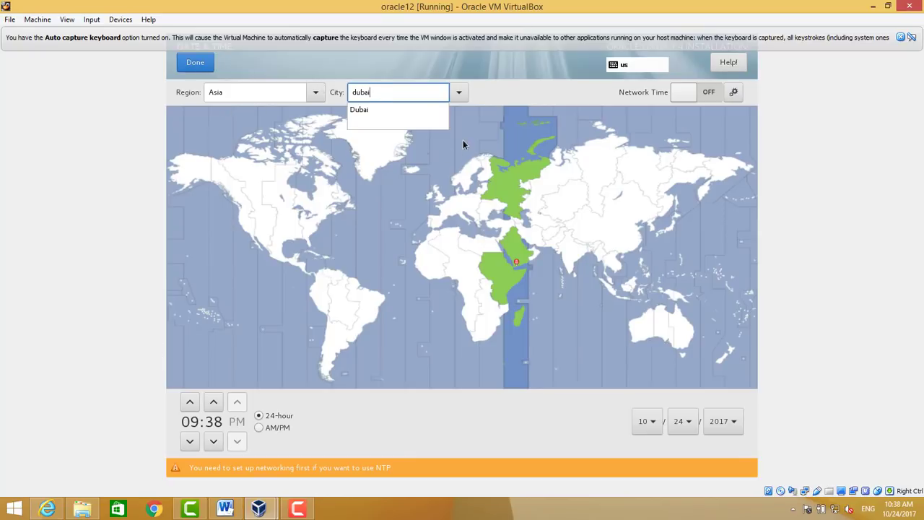
{"action": "left_click", "coordinate": [365, 114]}
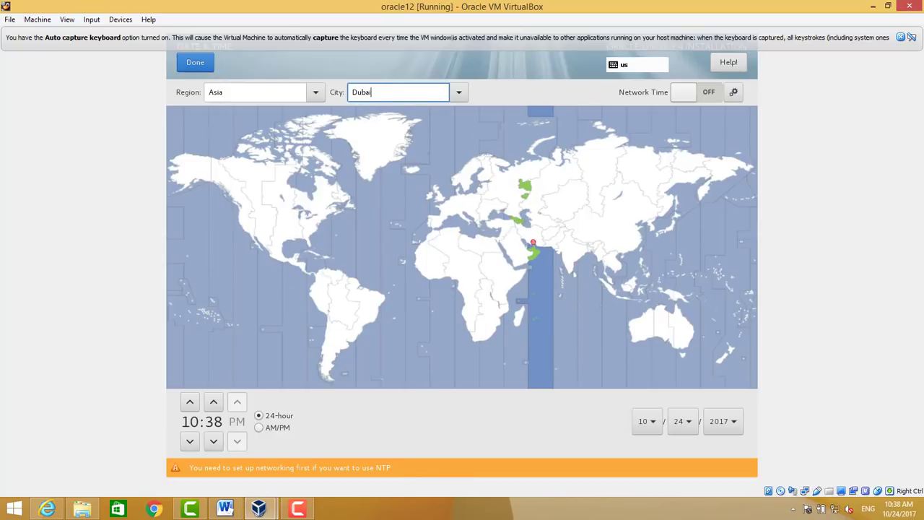
{"action": "left_click", "coordinate": [186, 66]}
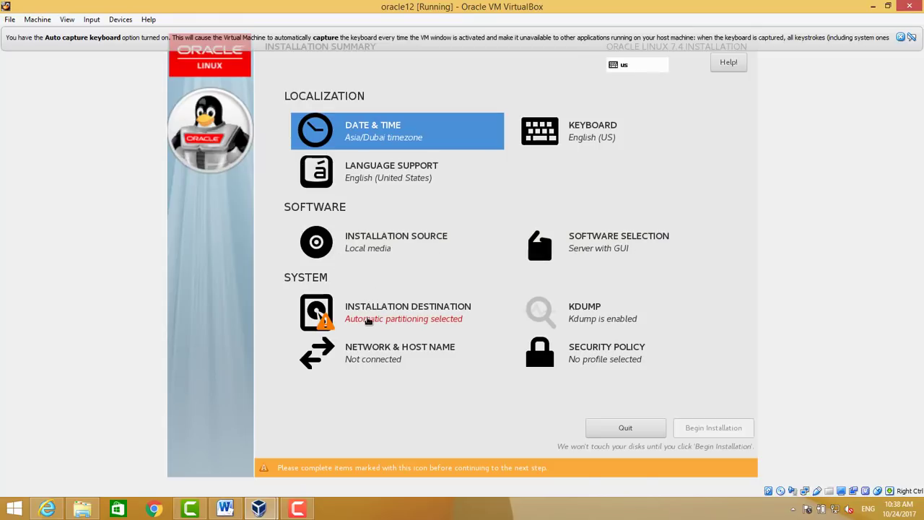
Select the 40 GiB ATA VBOX HARDDISK as install destination, keeping automatic partitioning
{"action": "left_click", "coordinate": [364, 319]}
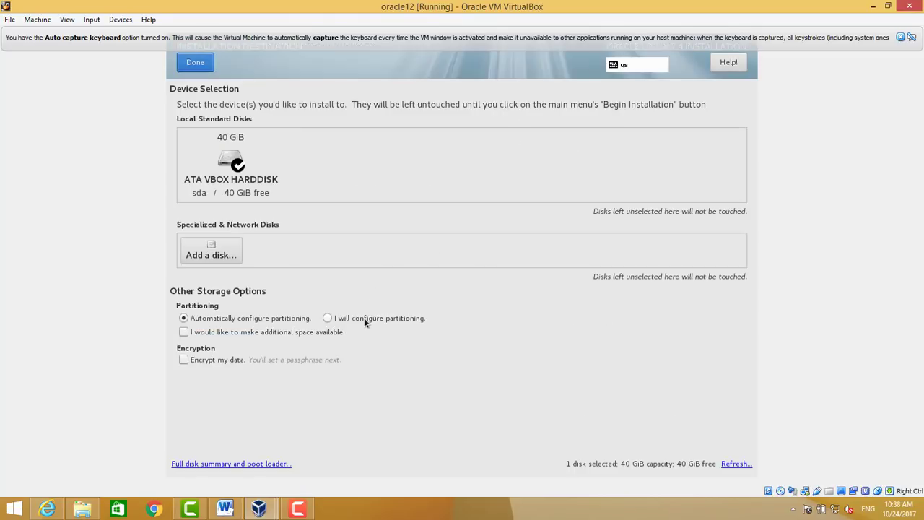
{"action": "left_click", "coordinate": [228, 166]}
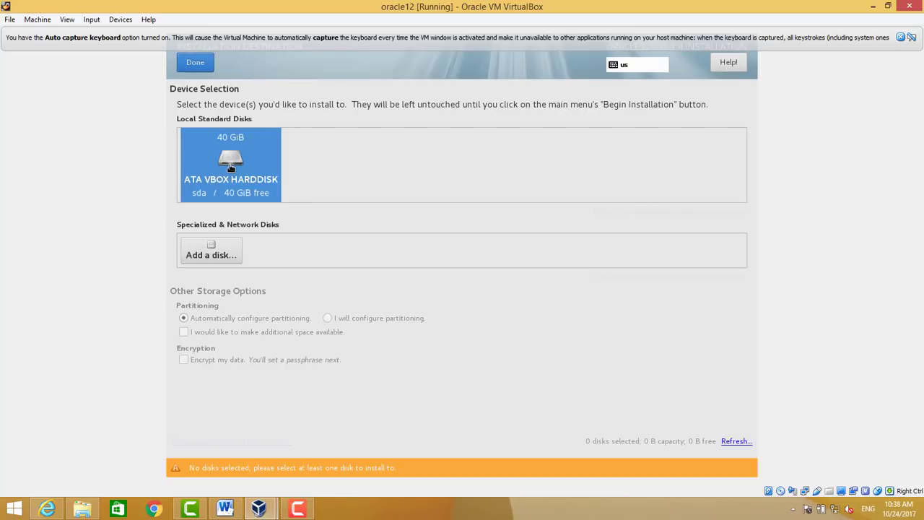
{"action": "left_click", "coordinate": [195, 63]}
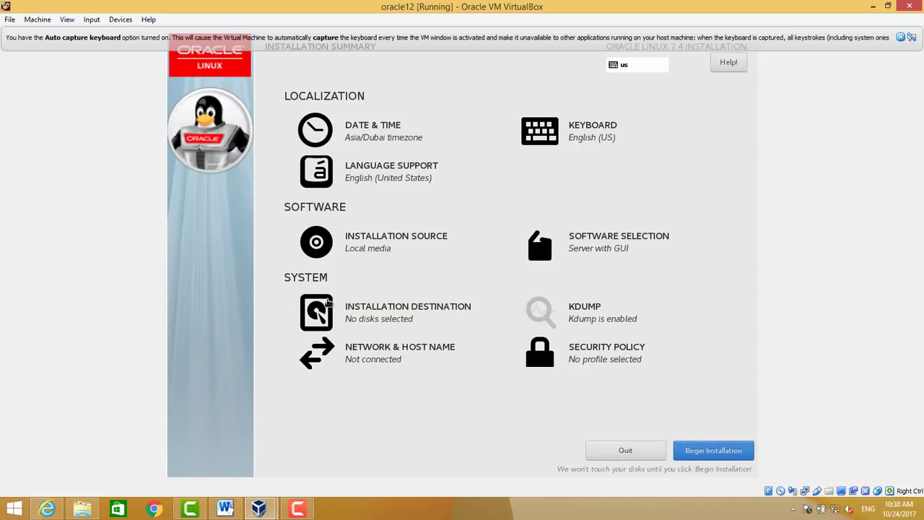
{"action": "left_click", "coordinate": [329, 303]}
{"action": "left_click", "coordinate": [227, 165]}
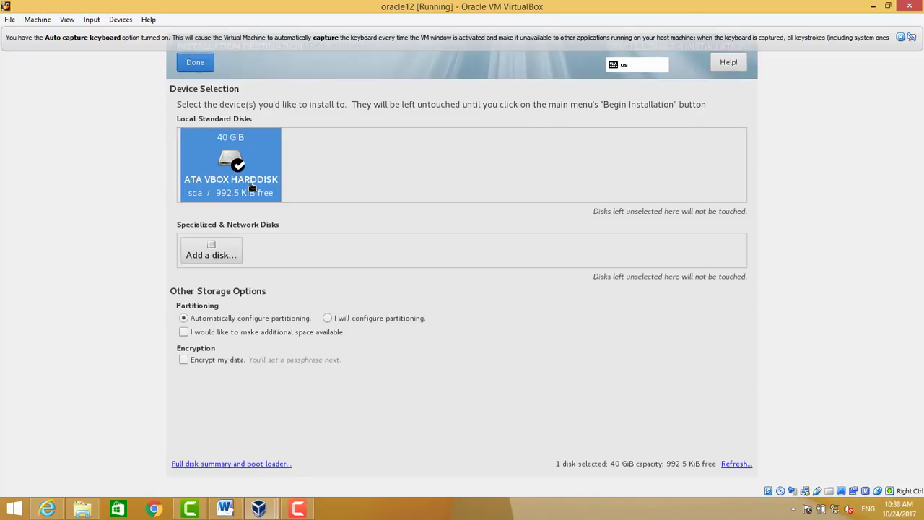
{"action": "left_click", "coordinate": [199, 63]}
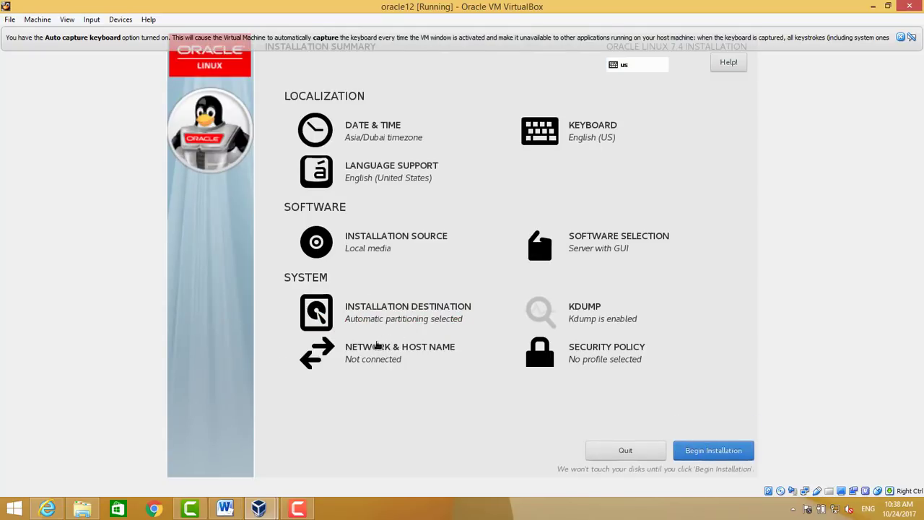
Replace the localhost.localdomain host name with an ora12c .com fully-qualified name and apply it
{"action": "left_click", "coordinate": [376, 347]}
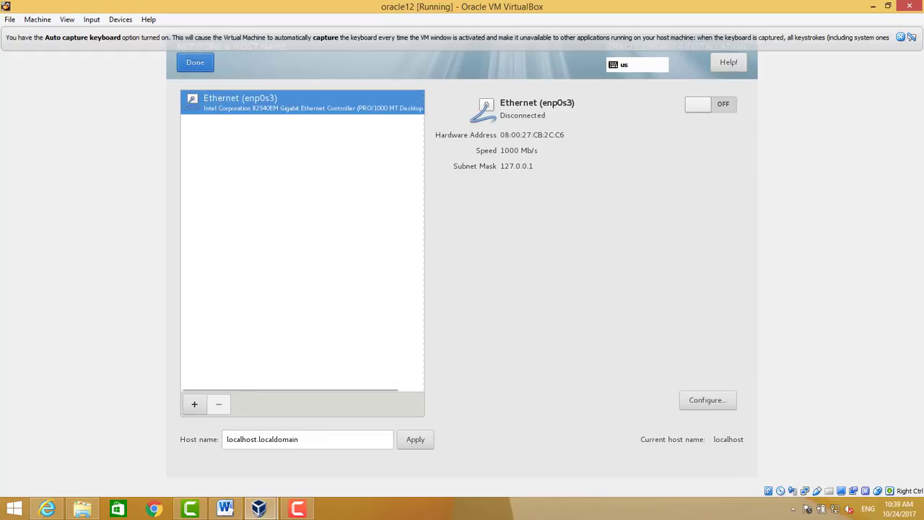
{"action": "left_click", "coordinate": [246, 439]}
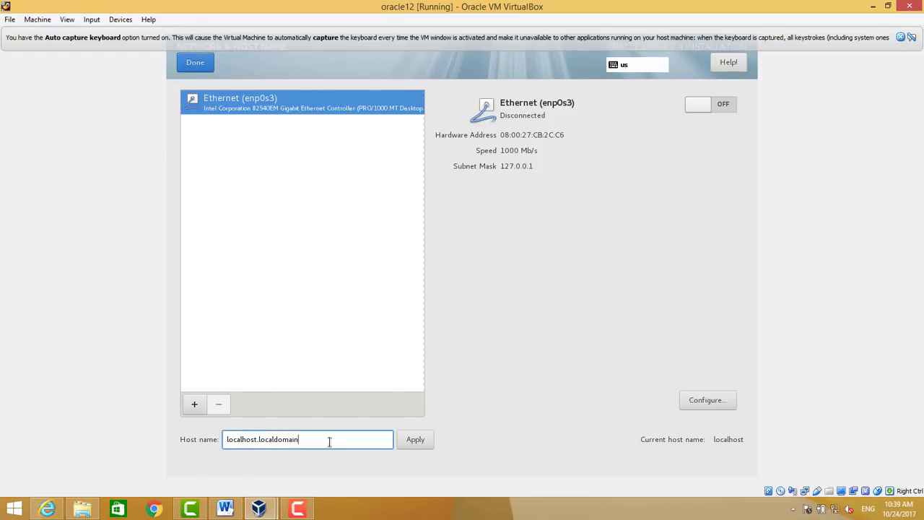
{"action": "left_click_drag", "start_coordinate": [327, 440], "coordinate": [190, 431]}
{"action": "type", "text": "ora12c.zulqarnainhayat.com"}
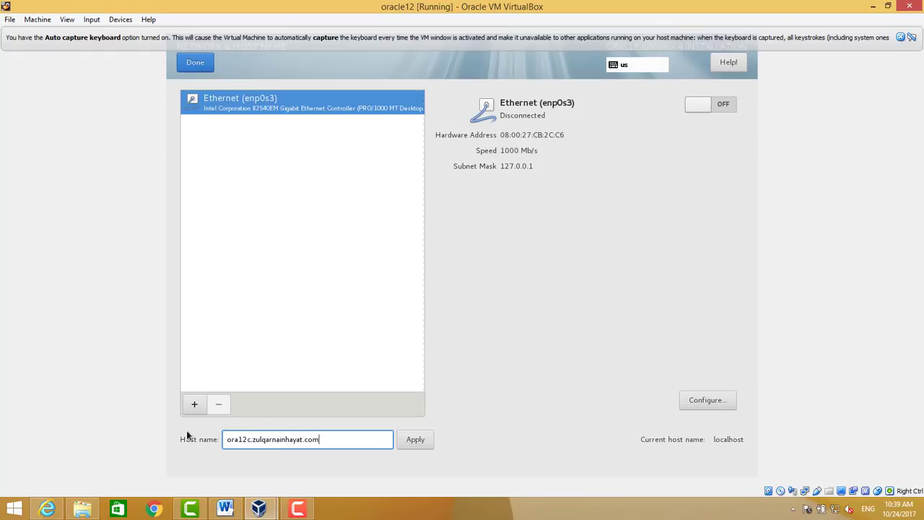
{"action": "left_click", "coordinate": [415, 442]}
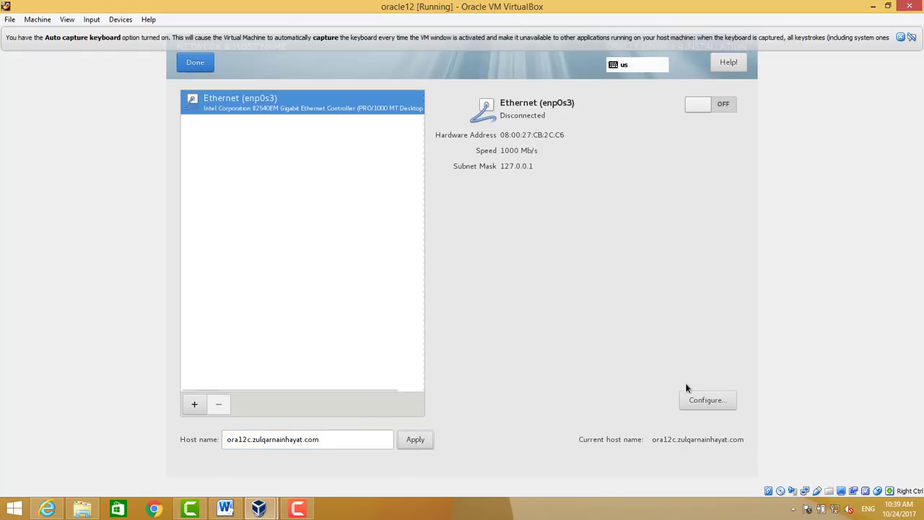
Set the enp0s3 Ethernet connection to connect automatically and save it
{"action": "left_click", "coordinate": [691, 401]}
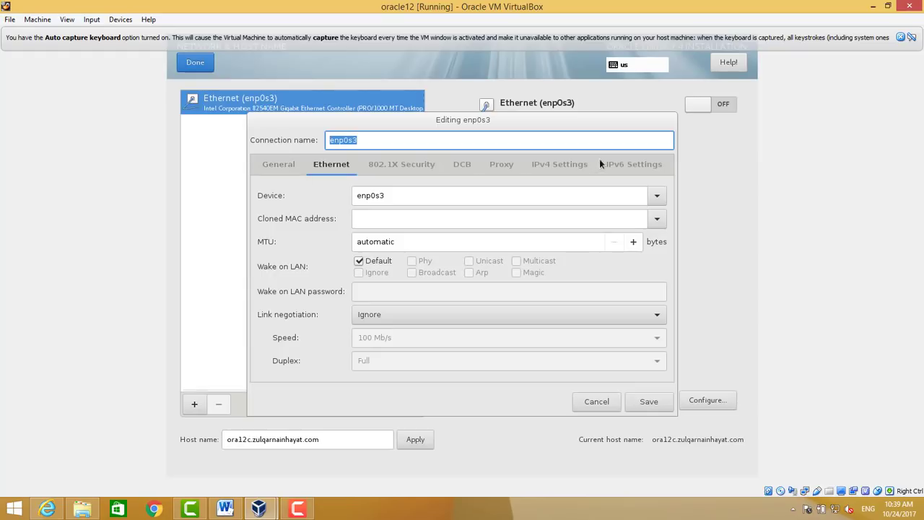
{"action": "left_click", "coordinate": [575, 165]}
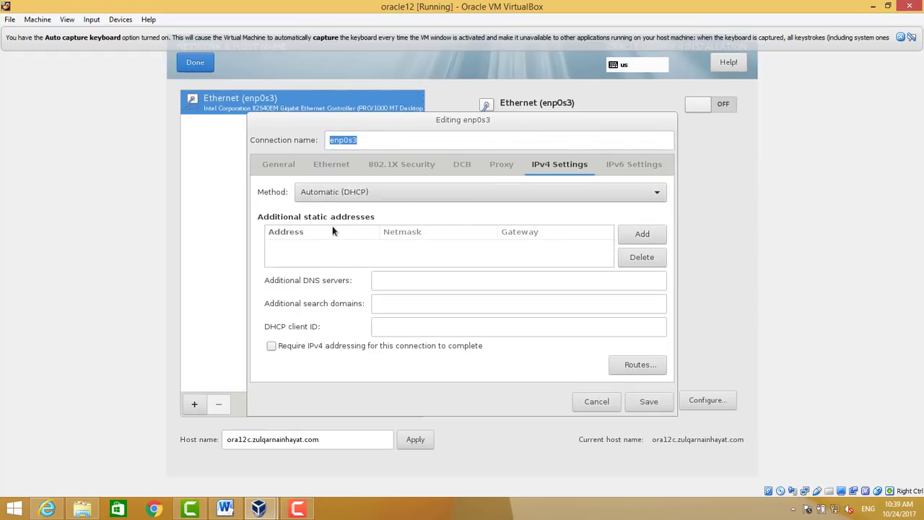
{"action": "left_click", "coordinate": [278, 168]}
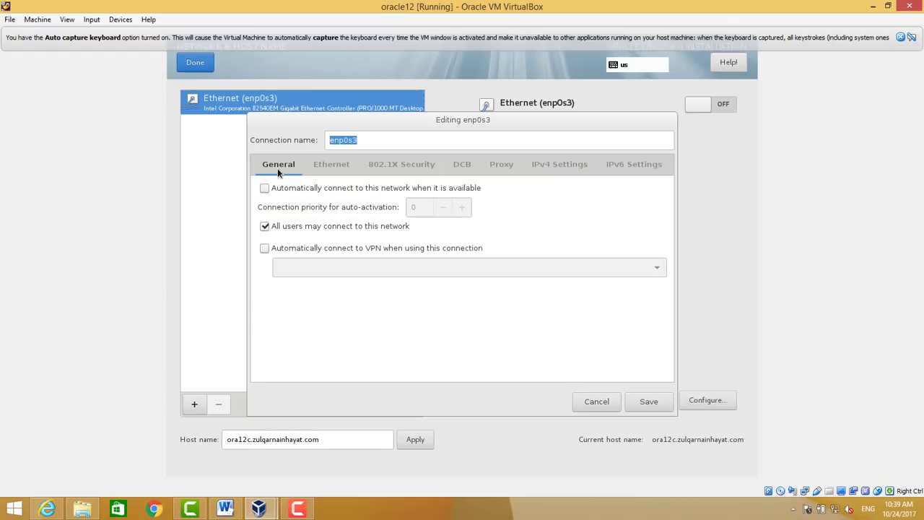
{"action": "left_click", "coordinate": [265, 188]}
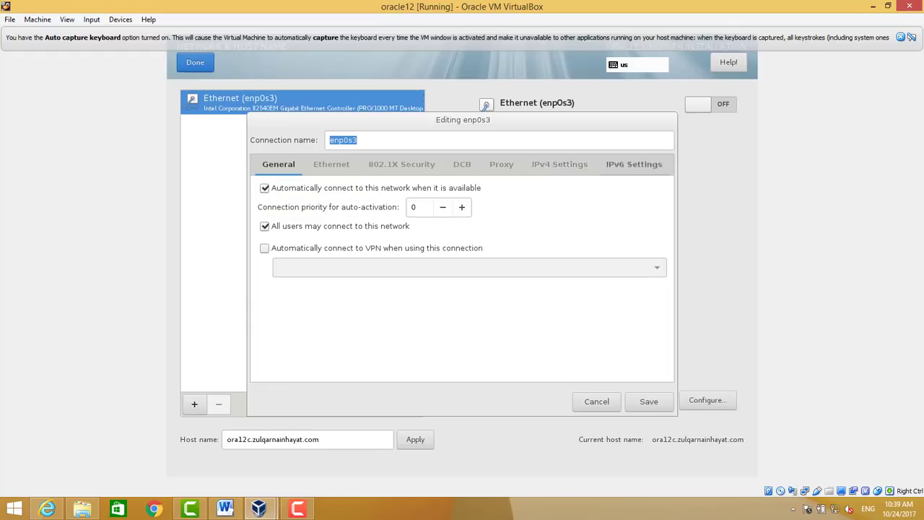
{"action": "left_click", "coordinate": [643, 406]}
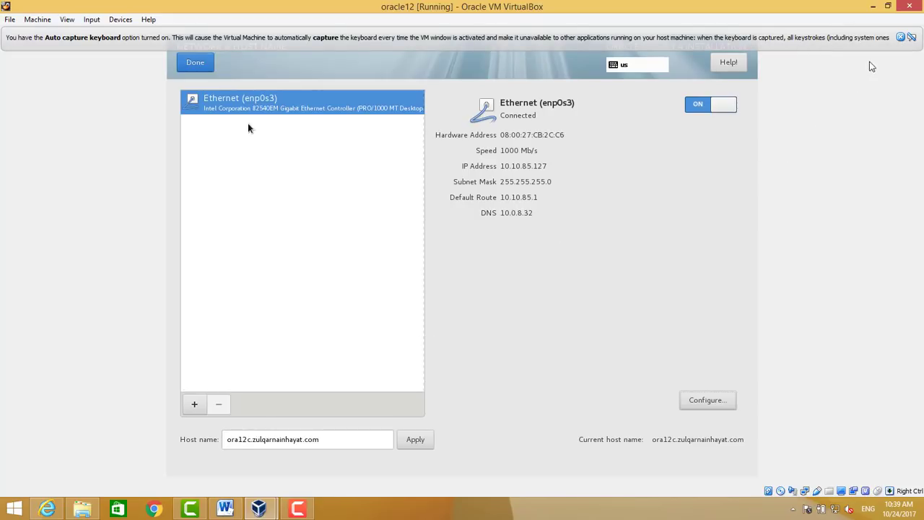
Dismiss the auto-capture notice, capture the mouse, and return to the installation summary
{"action": "left_click", "coordinate": [901, 38]}
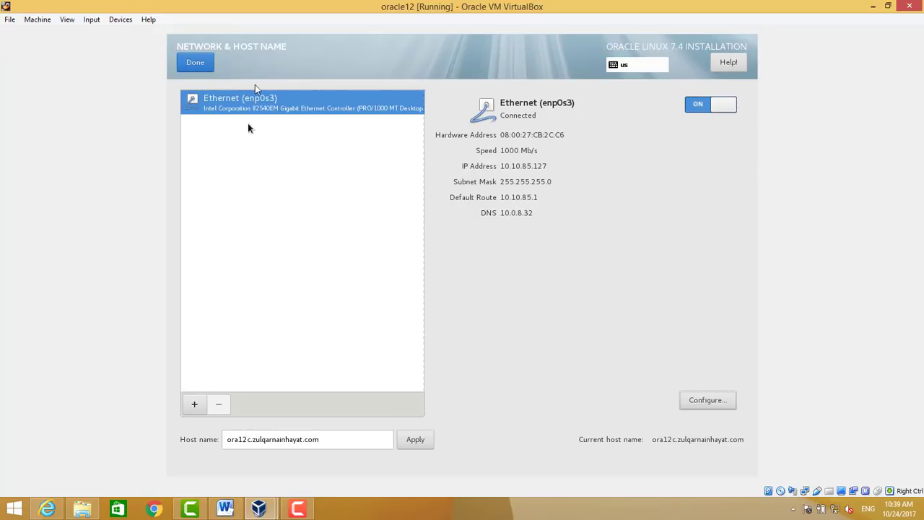
{"action": "left_click", "coordinate": [195, 63]}
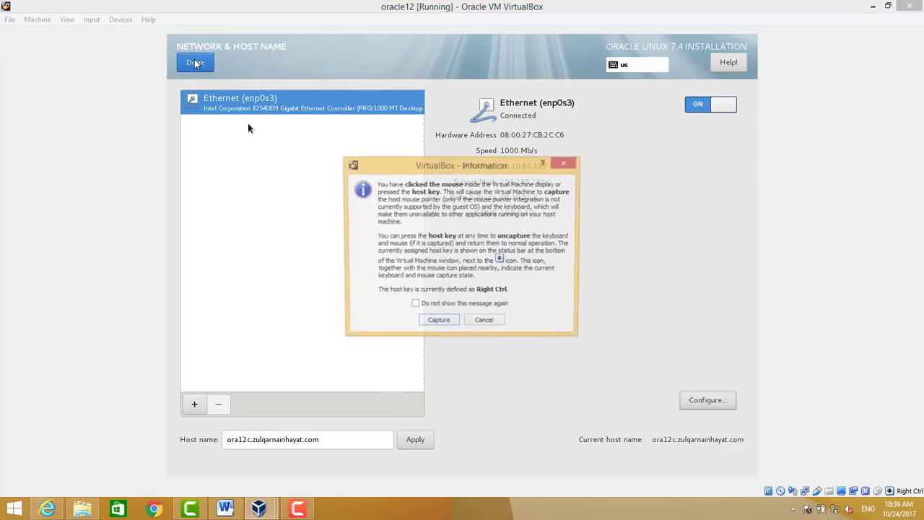
{"action": "left_click", "coordinate": [443, 325]}
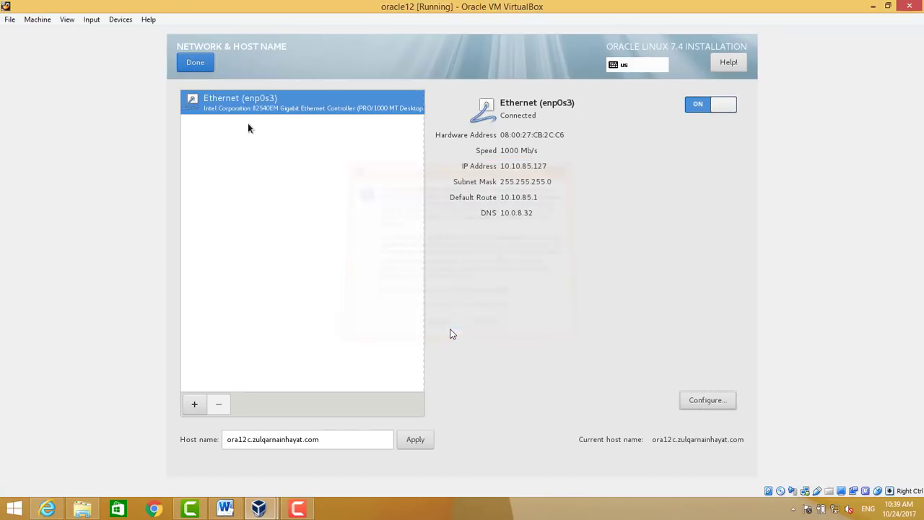
{"action": "left_click", "coordinate": [204, 69]}
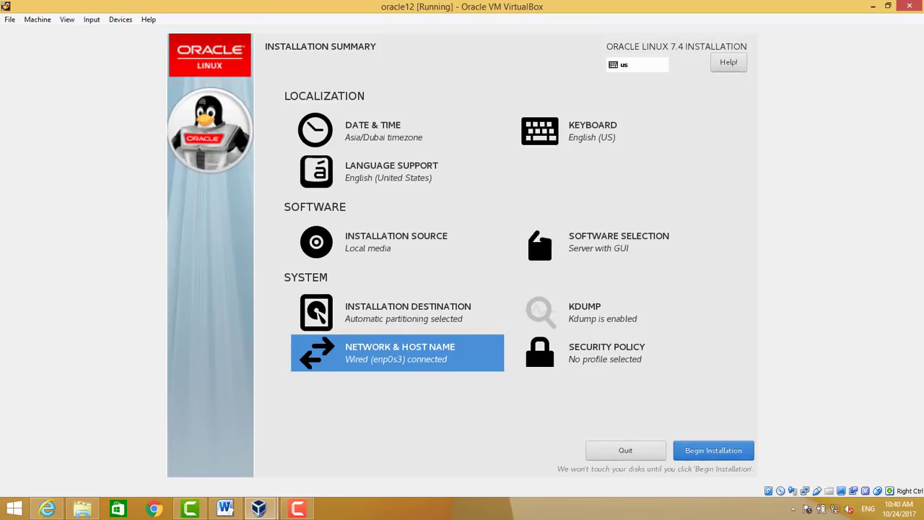
Begin the installation and set a confirmed root password
{"action": "left_click", "coordinate": [696, 454]}
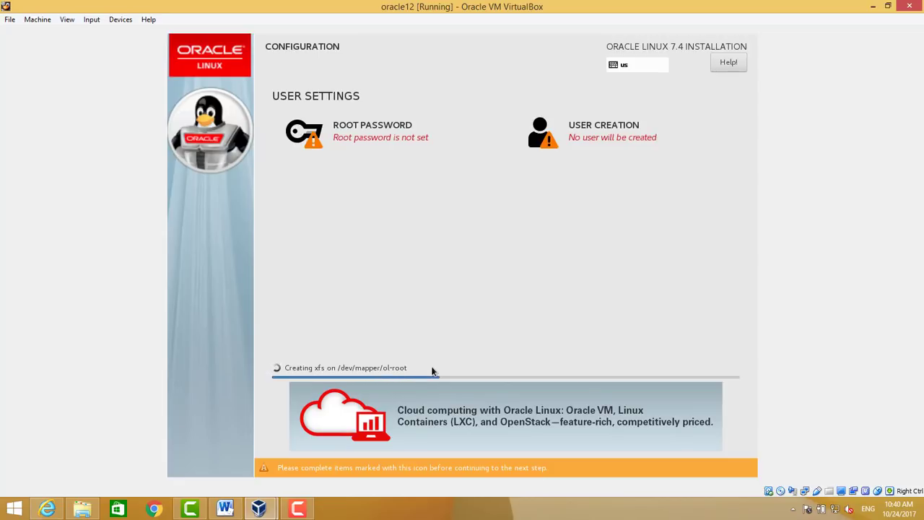
{"action": "left_click", "coordinate": [369, 137]}
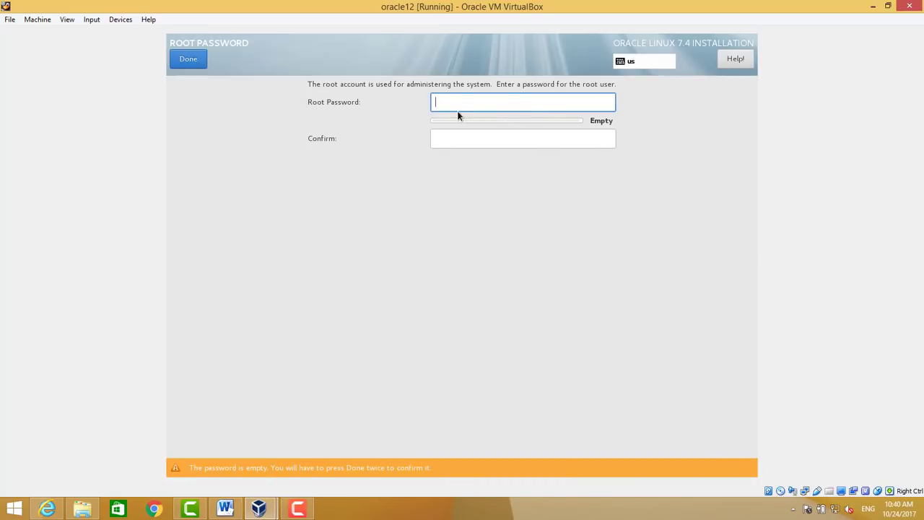
{"action": "type", "text": "*********"}
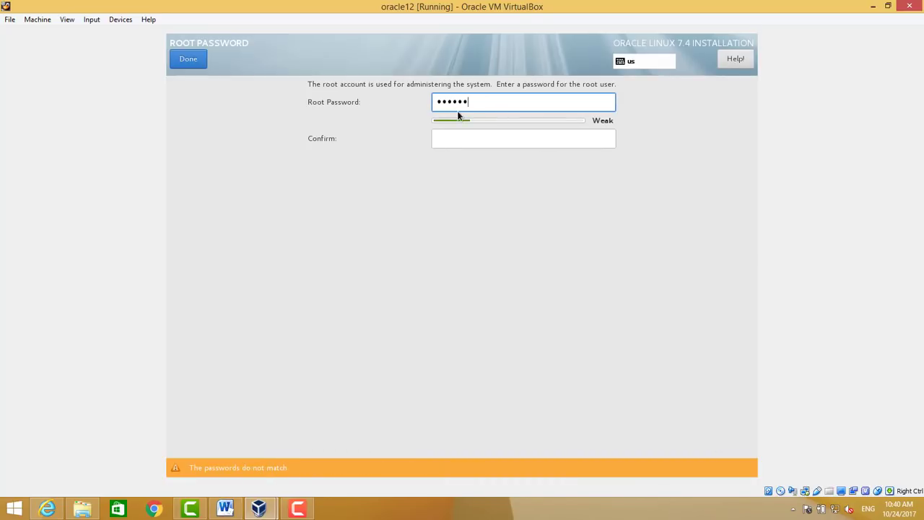
{"action": "key", "text": "Tab"}
{"action": "type", "text": "*********"}
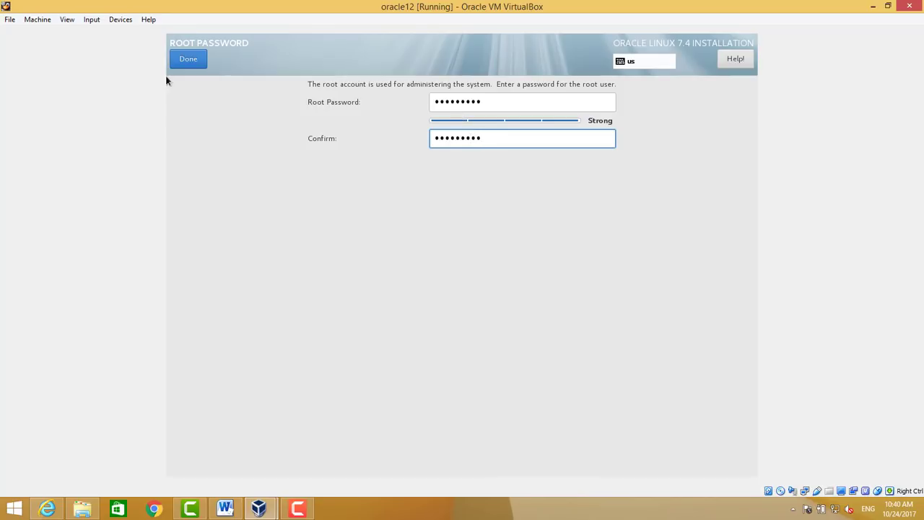
{"action": "left_click", "coordinate": [182, 62]}
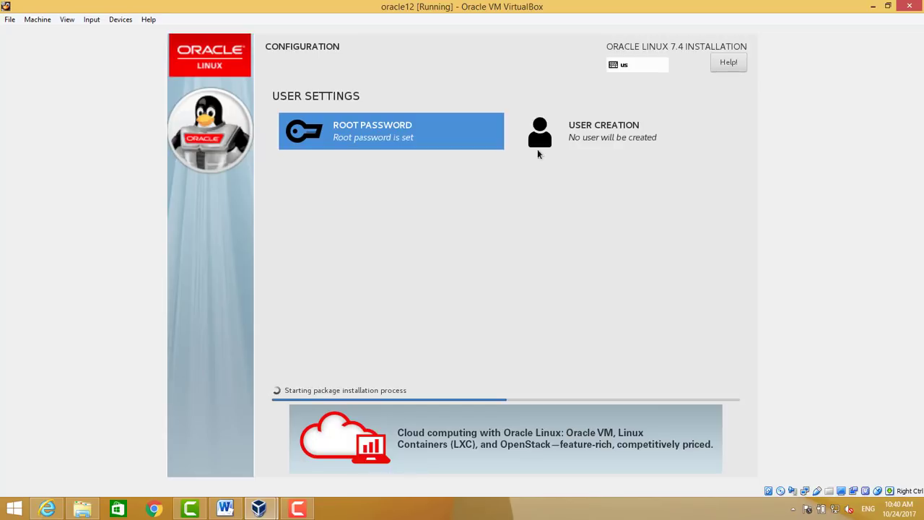
Keep the mouse captured in the VM while packages install until the installer reports Complete
{"action": "right_click", "coordinate": [286, 506]}
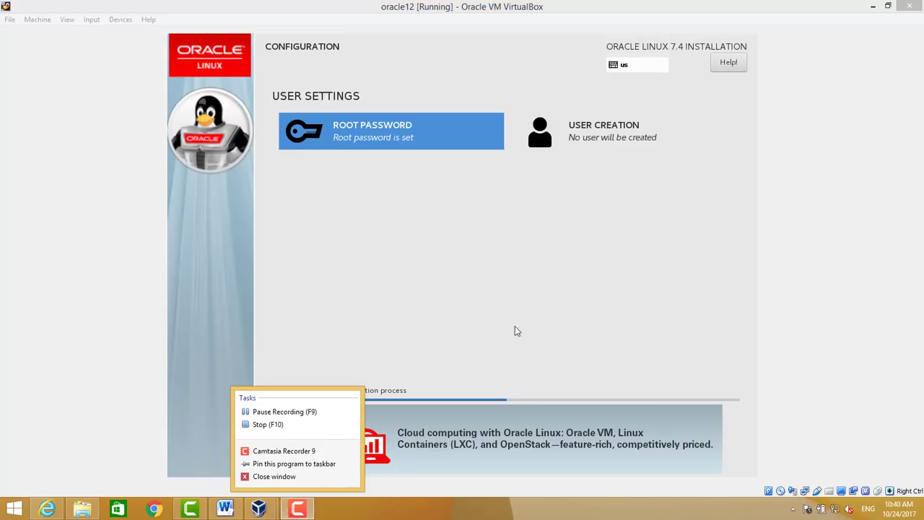
{"action": "left_click", "coordinate": [453, 302]}
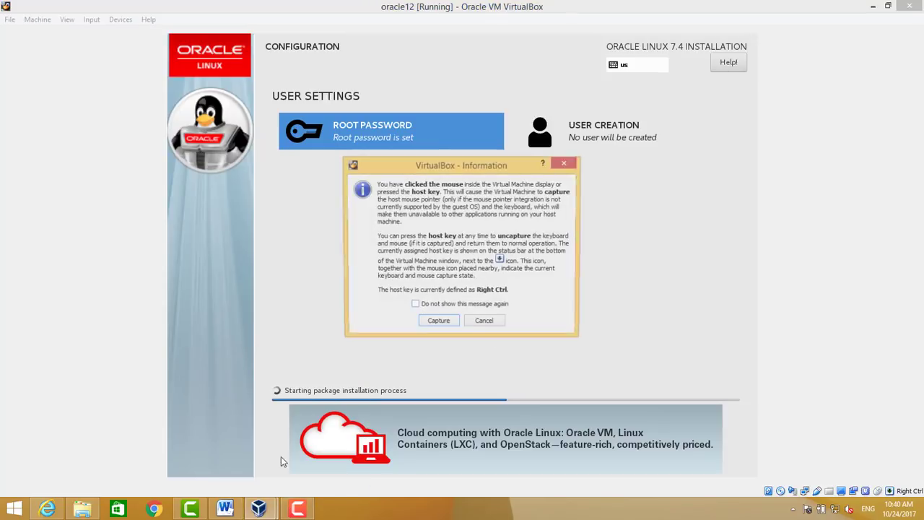
{"action": "left_click", "coordinate": [439, 320]}
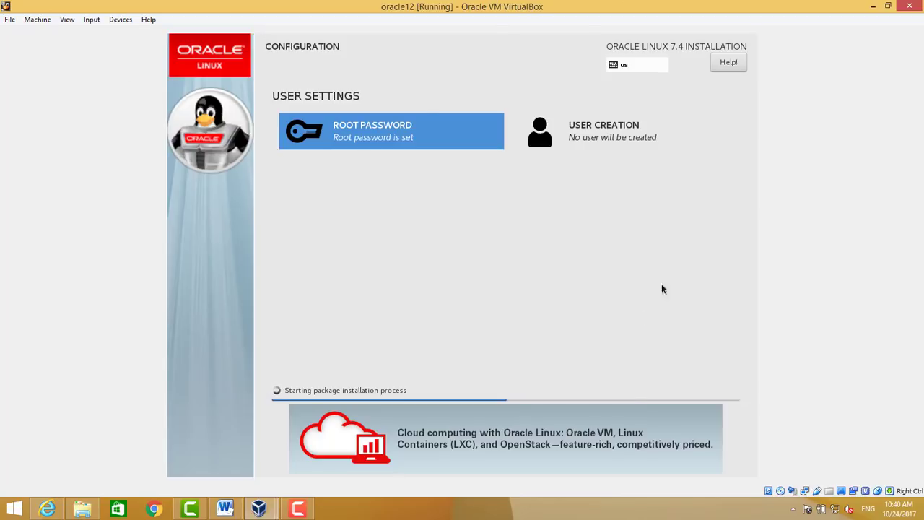
{"action": "right_click", "coordinate": [296, 511]}
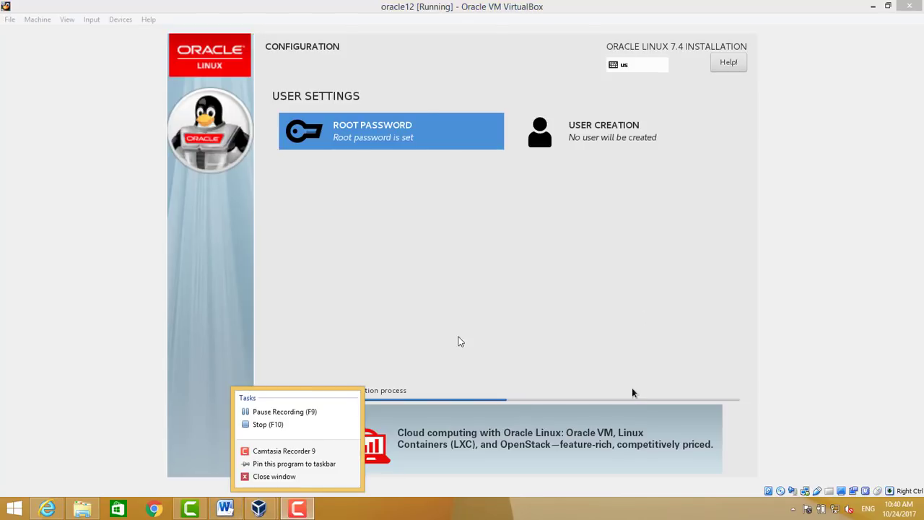
{"action": "left_click", "coordinate": [311, 509]}
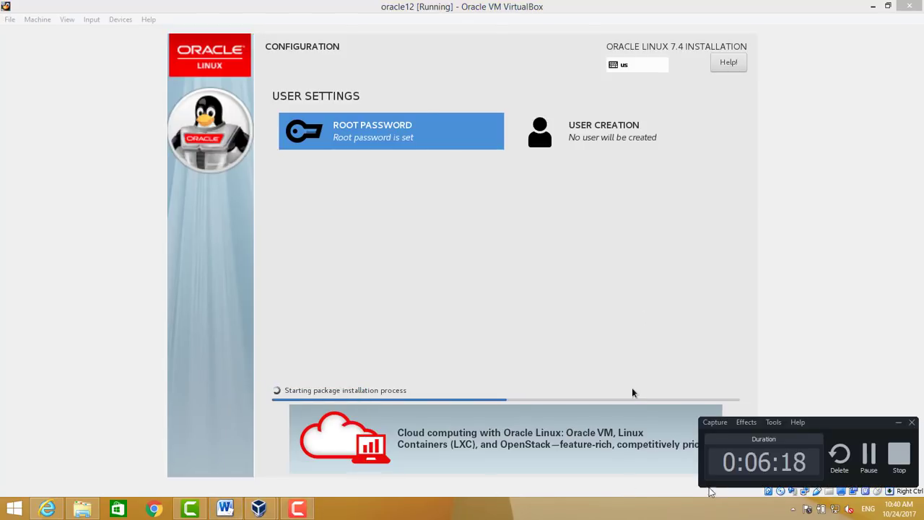
{"action": "left_click", "coordinate": [870, 455]}
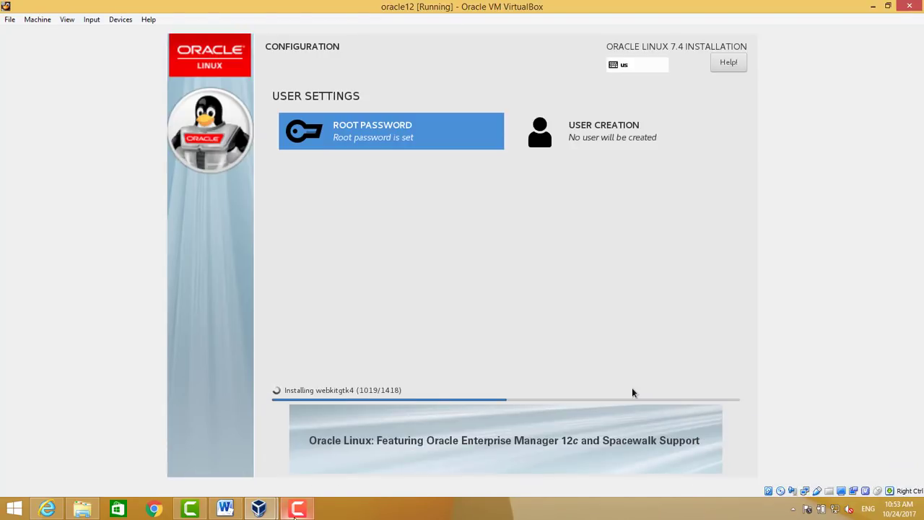
{"action": "left_click", "coordinate": [296, 509]}
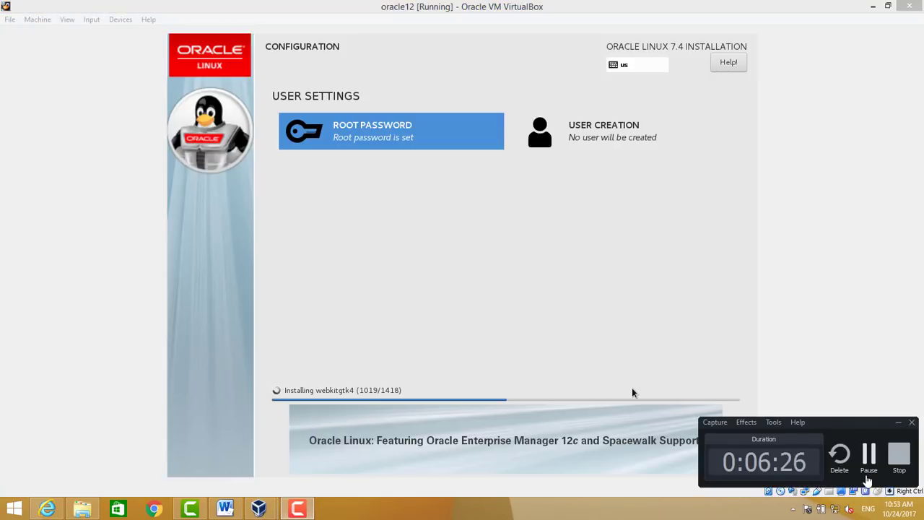
{"action": "left_click", "coordinate": [868, 475]}
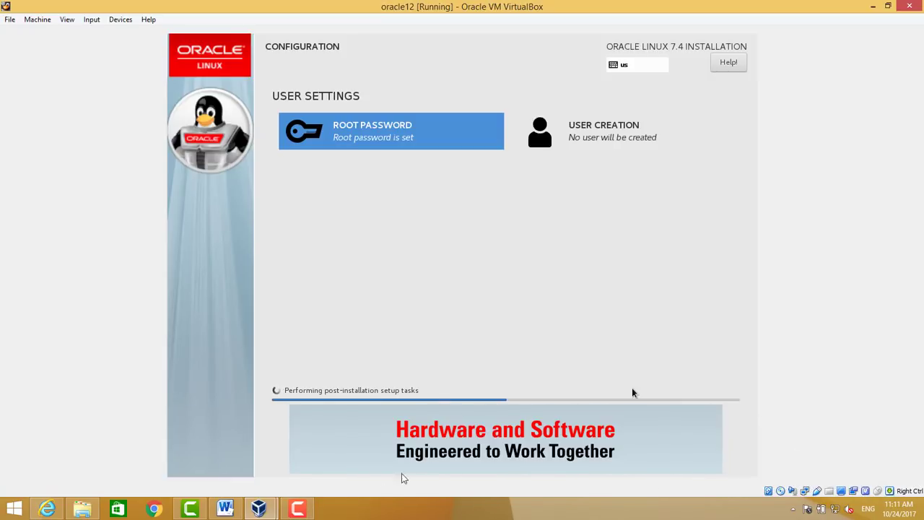
{"action": "left_click", "coordinate": [300, 509]}
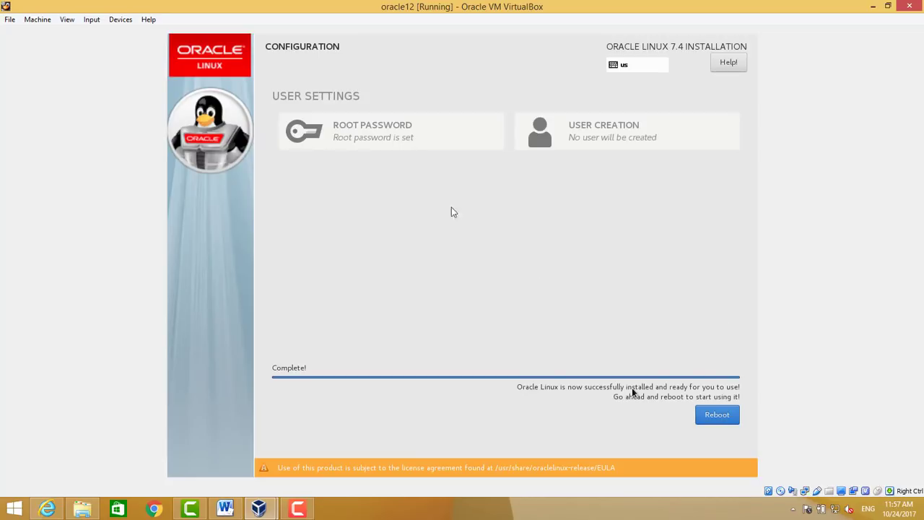
Capture the mouse into the guest and reboot the newly installed Oracle Linux VM
{"action": "left_click", "coordinate": [427, 152]}
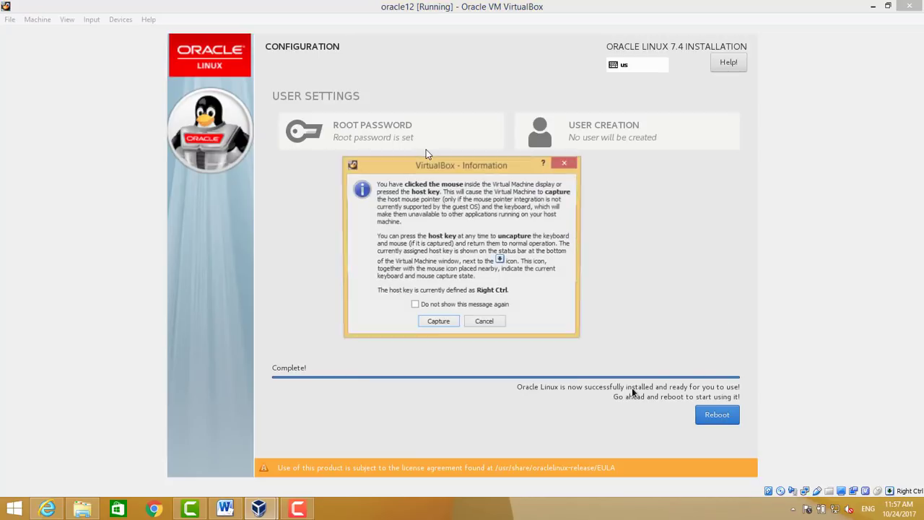
{"action": "left_click", "coordinate": [454, 325]}
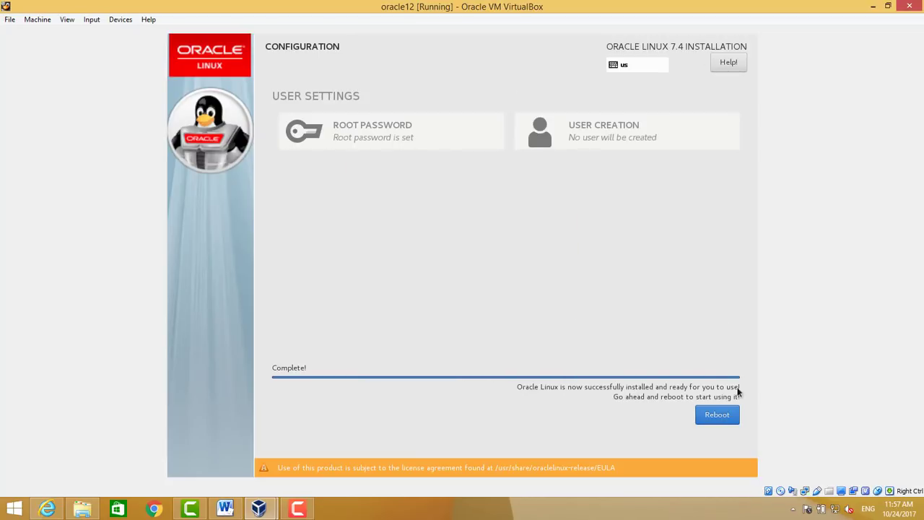
{"action": "left_click", "coordinate": [718, 420]}
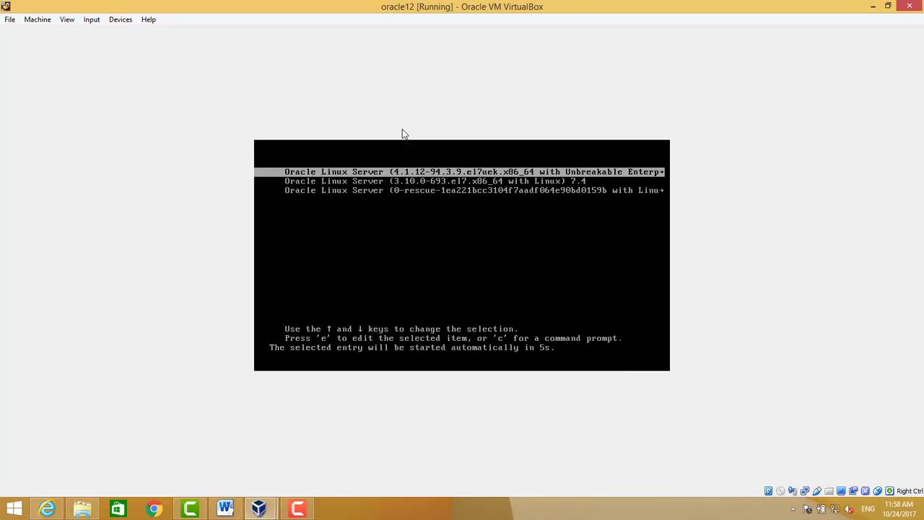
Boot the default Oracle Linux Server kernel entry from the GRUB menu
{"action": "key", "text": "Return"}
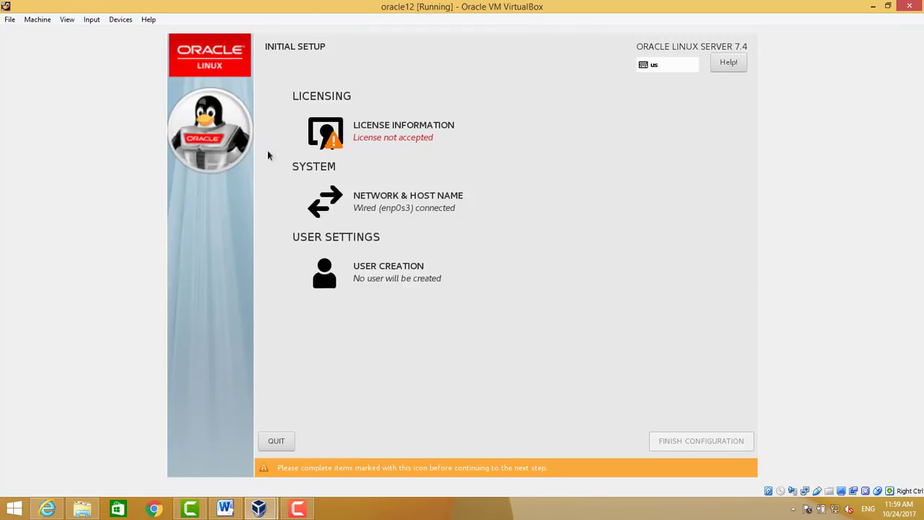
Accept the Oracle Linux license agreement and finish the initial configuration
{"action": "left_click", "coordinate": [406, 138]}
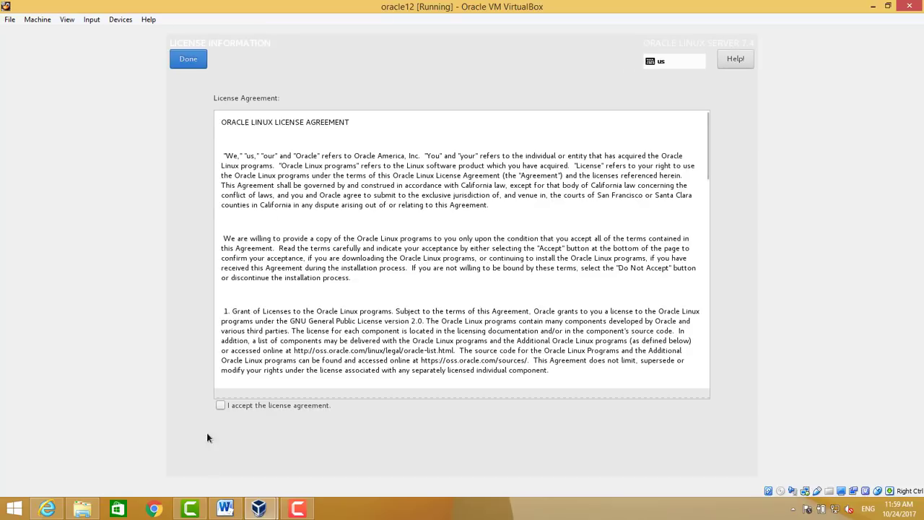
{"action": "left_click", "coordinate": [221, 405]}
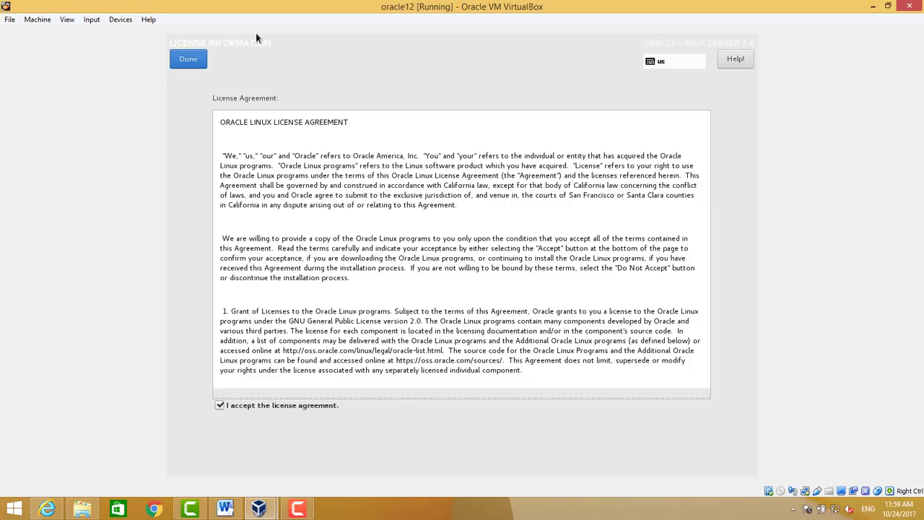
{"action": "left_click", "coordinate": [181, 67]}
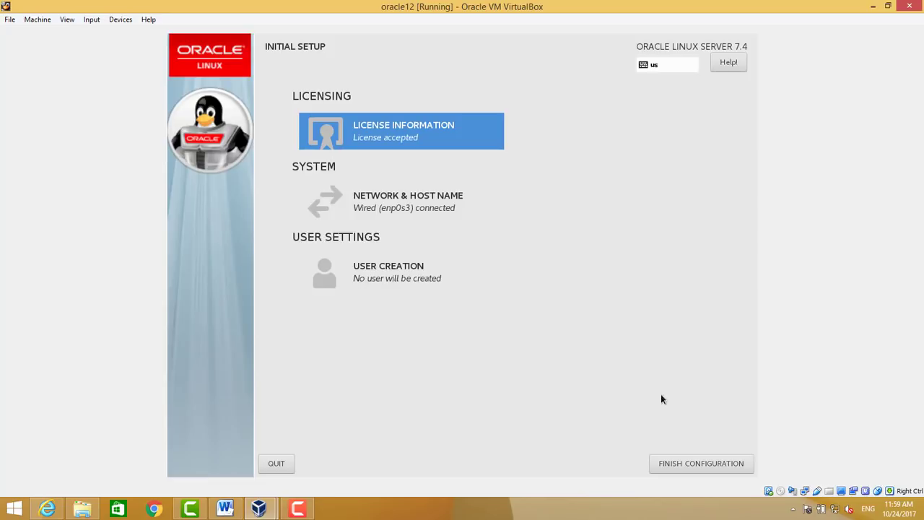
{"action": "left_click", "coordinate": [672, 464]}
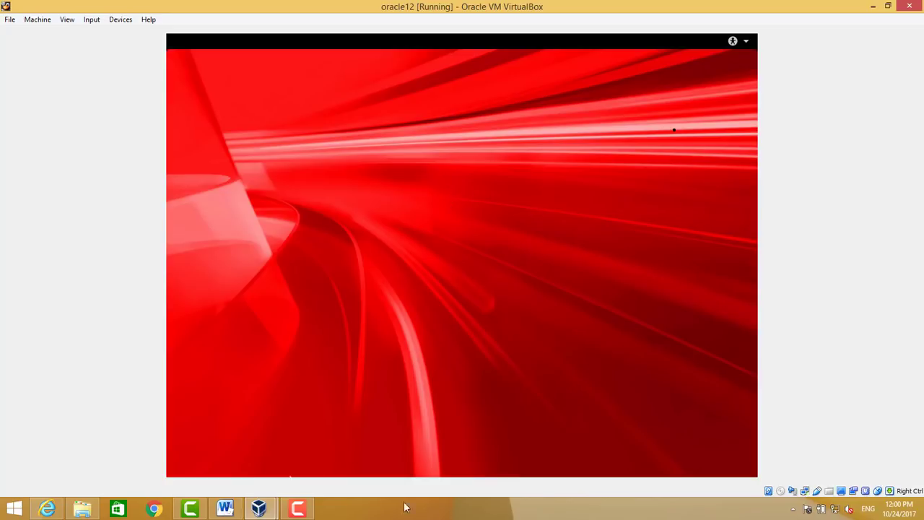
Capture the mouse, keep English and the keyboard layout, and turn Location Services off
{"action": "right_click", "coordinate": [307, 511]}
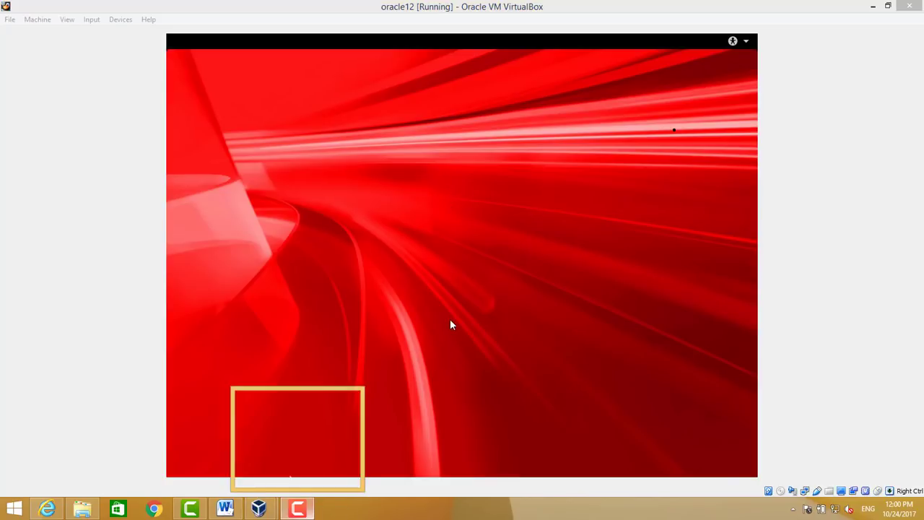
{"action": "left_click", "coordinate": [531, 210]}
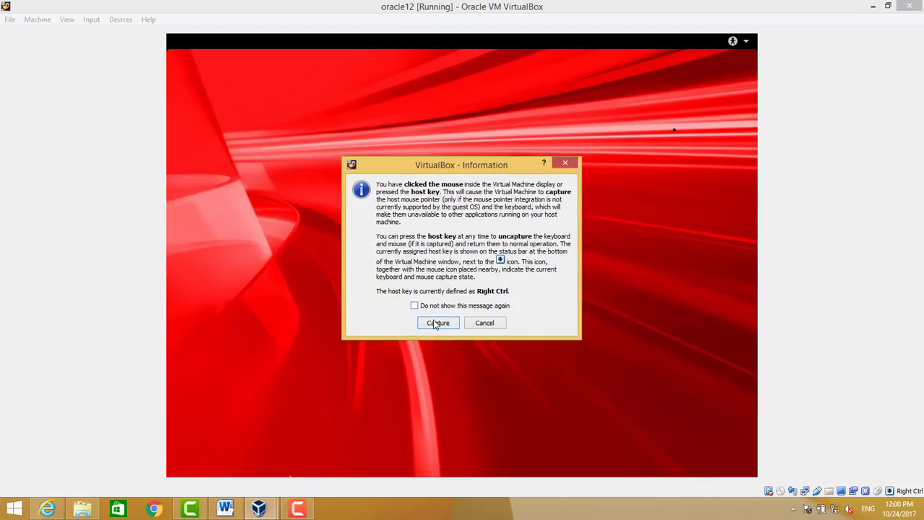
{"action": "left_click", "coordinate": [436, 323]}
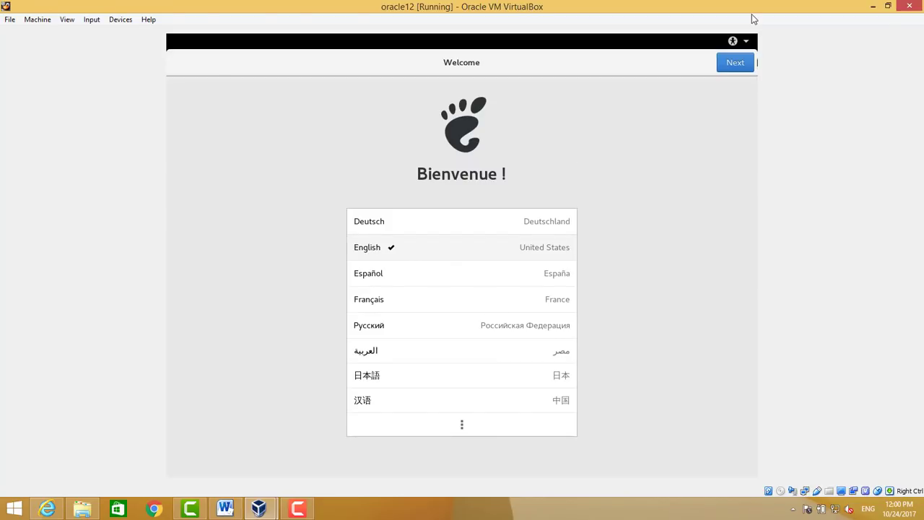
{"action": "left_click", "coordinate": [751, 64]}
{"action": "left_click", "coordinate": [748, 67]}
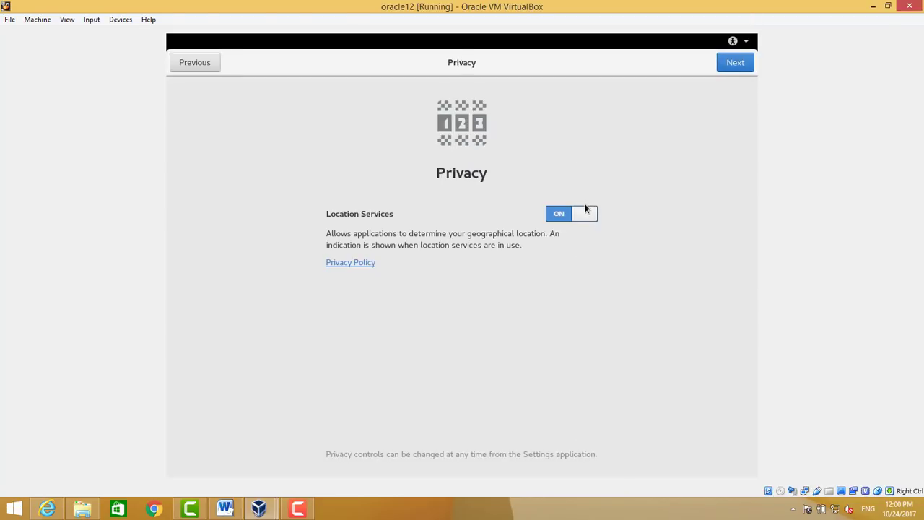
{"action": "left_click", "coordinate": [587, 214]}
{"action": "left_click", "coordinate": [747, 66]}
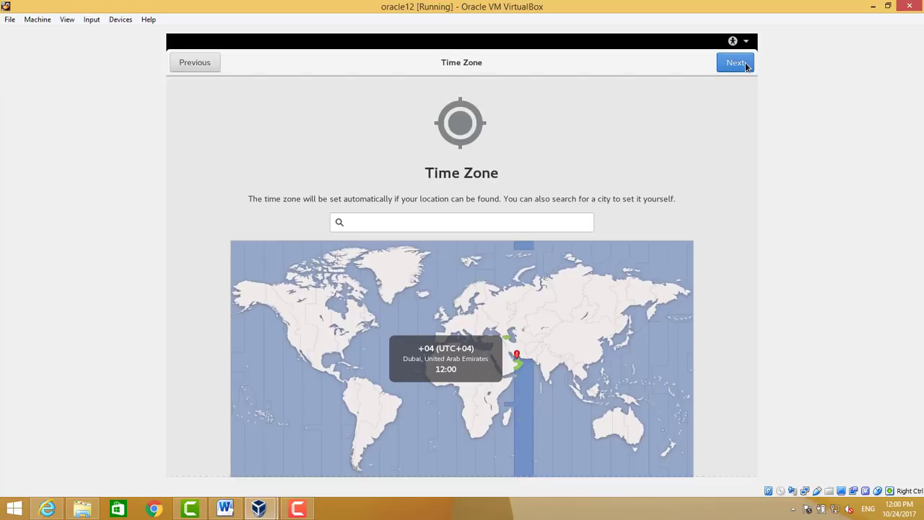
Search 'duba' and set the time zone to Dubai, United Arab Emirates
{"action": "left_click", "coordinate": [390, 230]}
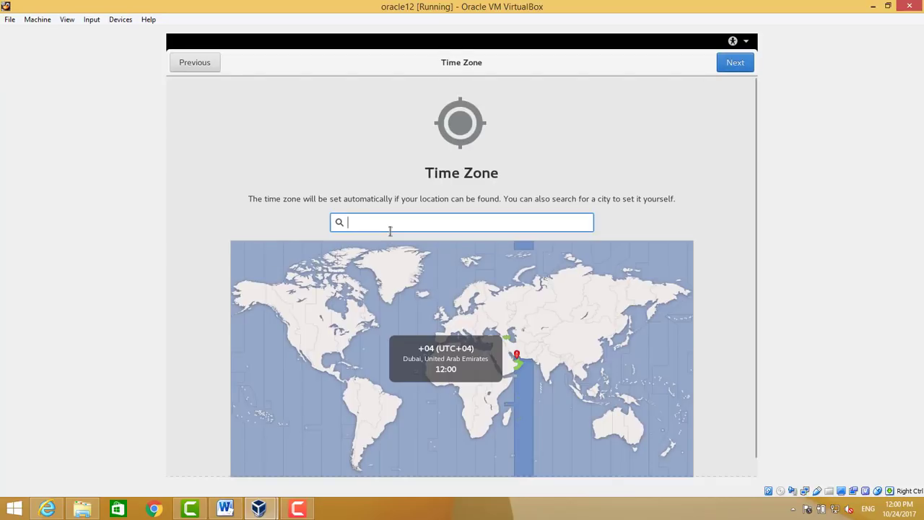
{"action": "left_click", "coordinate": [454, 366]}
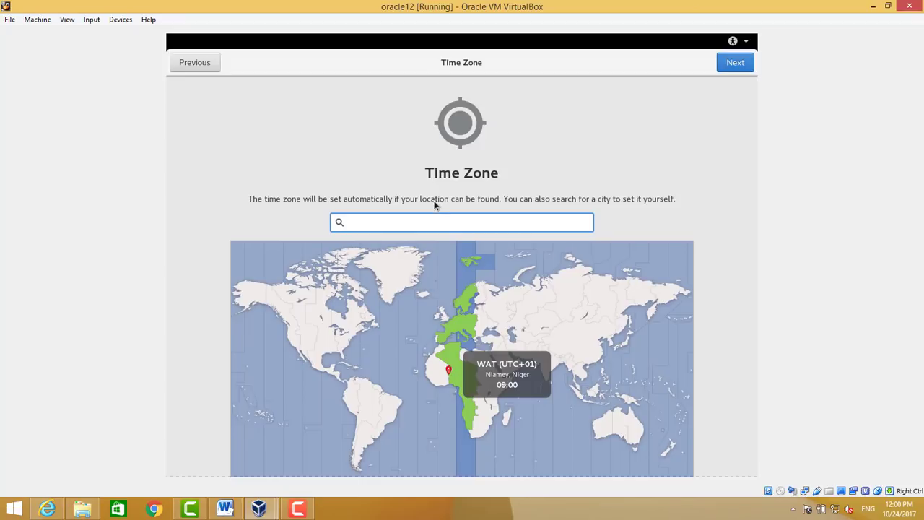
{"action": "type", "text": "duba"}
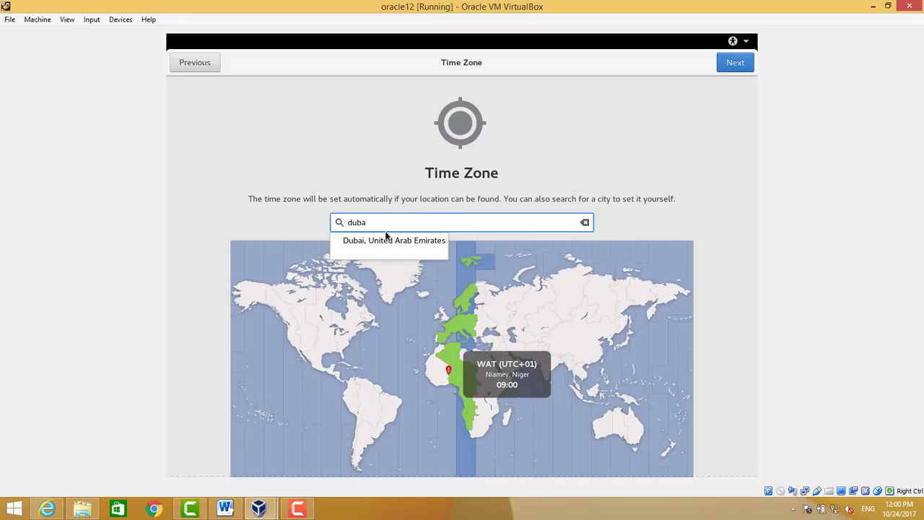
{"action": "left_click", "coordinate": [384, 240]}
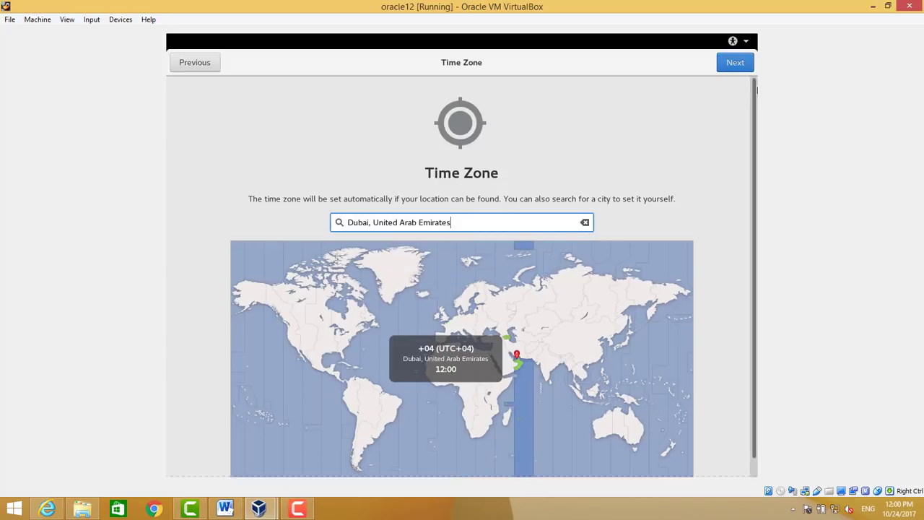
{"action": "left_click", "coordinate": [739, 70]}
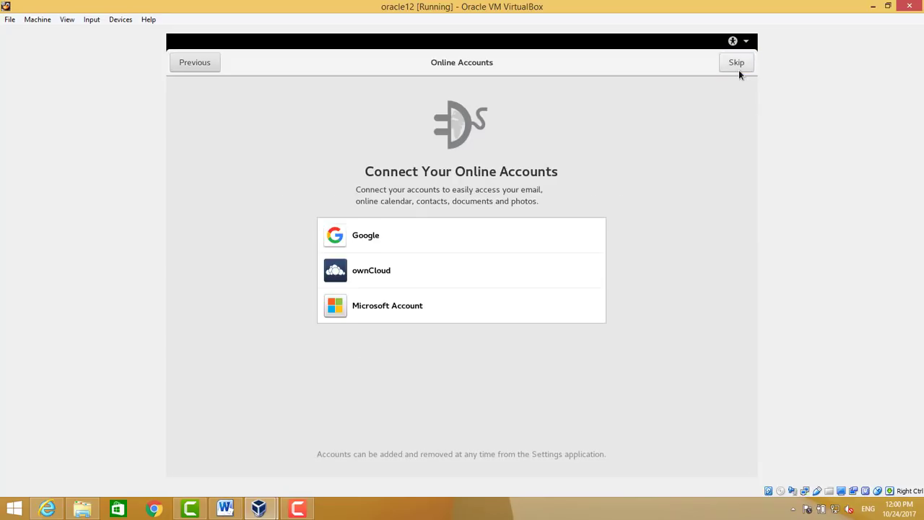
Skip online accounts and enter the user's full name and username
{"action": "left_click", "coordinate": [739, 70]}
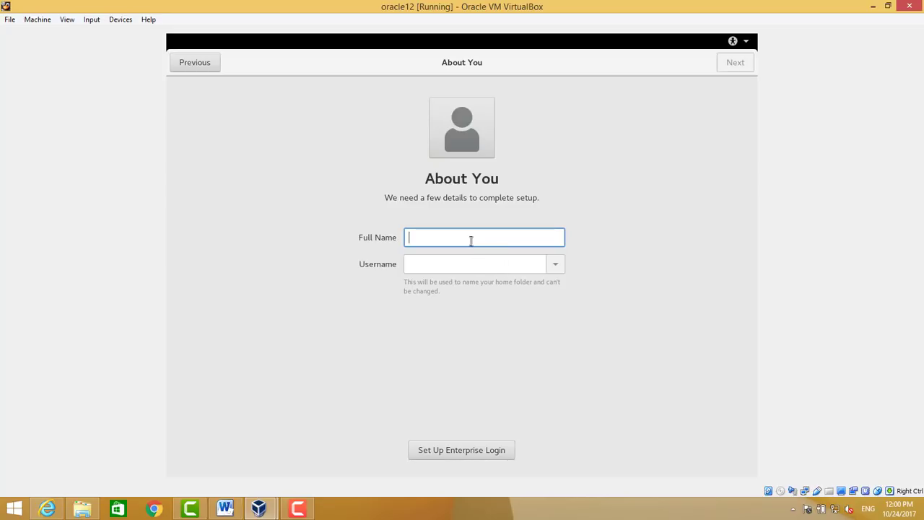
{"action": "type", "text": "Hayat"}
{"action": "key", "text": "Tab"}
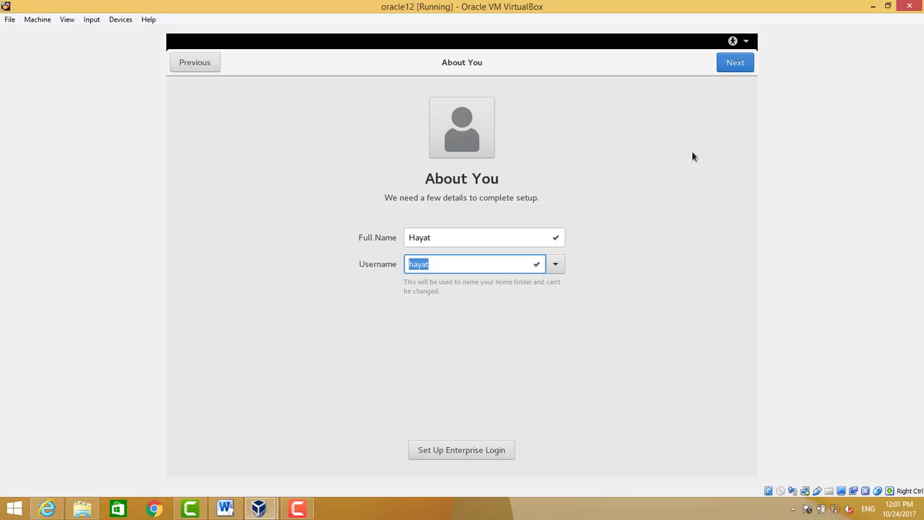
{"action": "key", "text": "Return"}
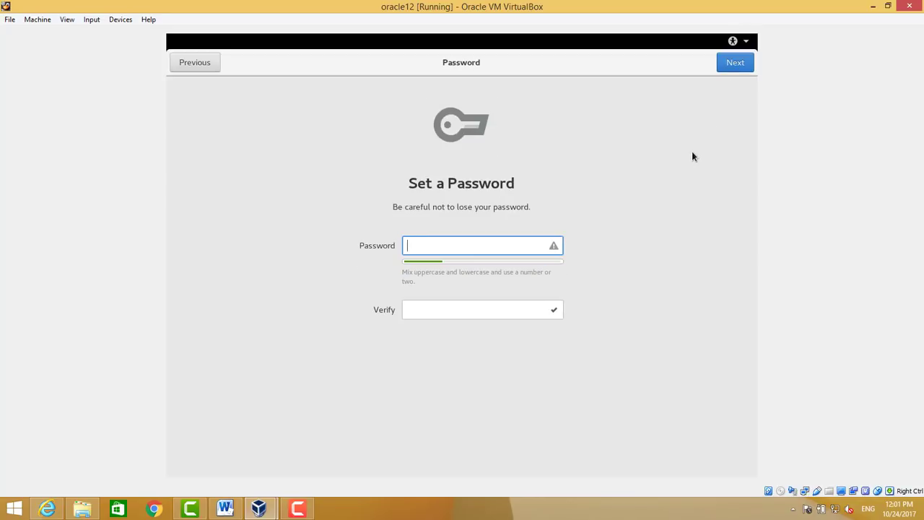
Set and verify the account password, then start using Oracle Linux Server
{"action": "type", "text": "•••••••••"}
{"action": "key", "text": "Tab"}
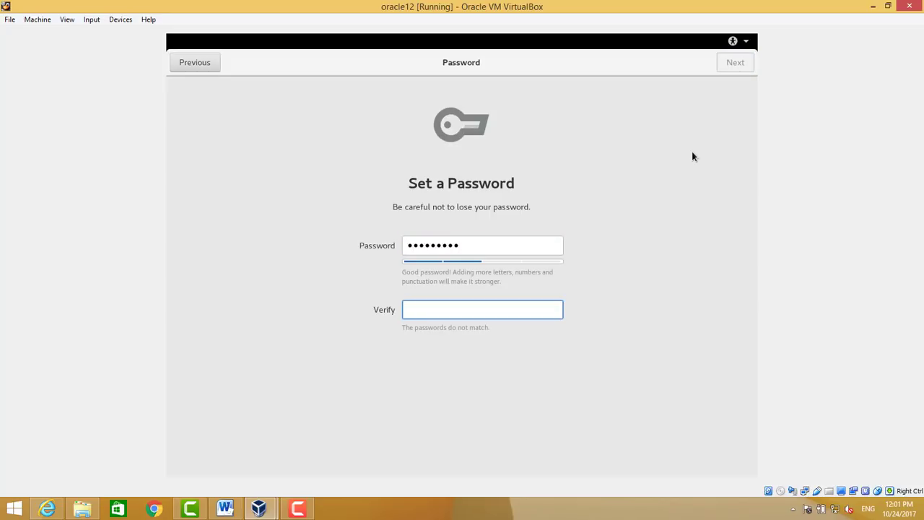
{"action": "type", "text": "•••••••••"}
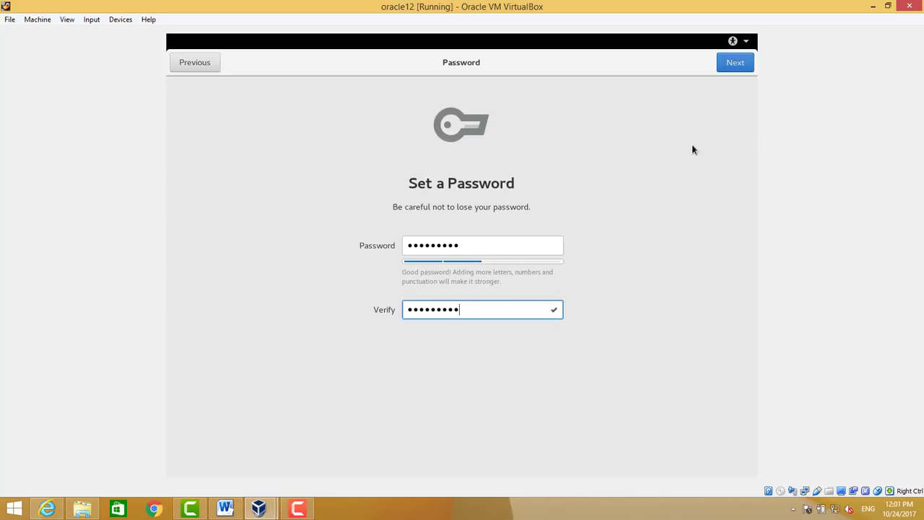
{"action": "key", "text": "Return"}
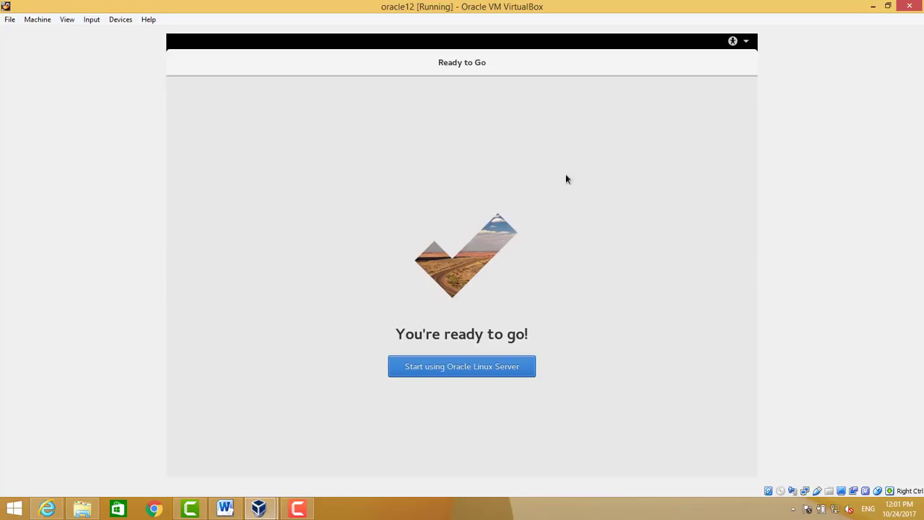
{"action": "left_click", "coordinate": [435, 374]}
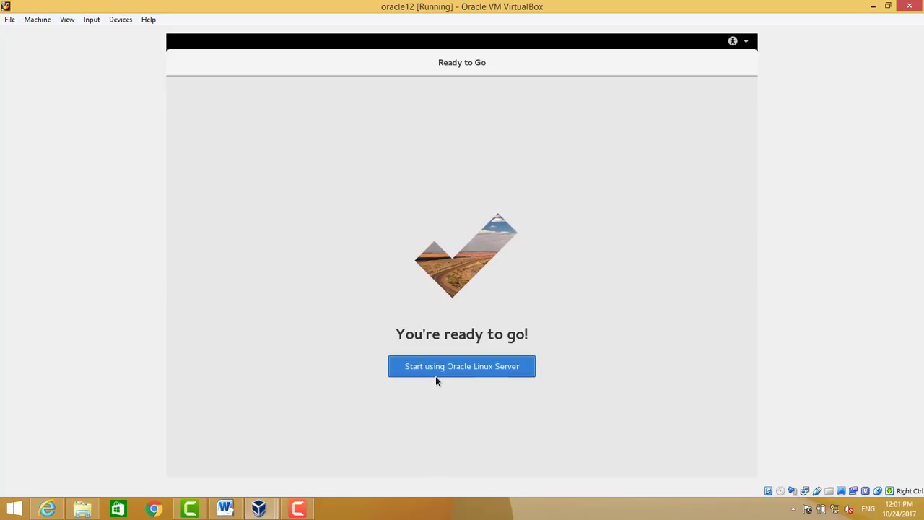
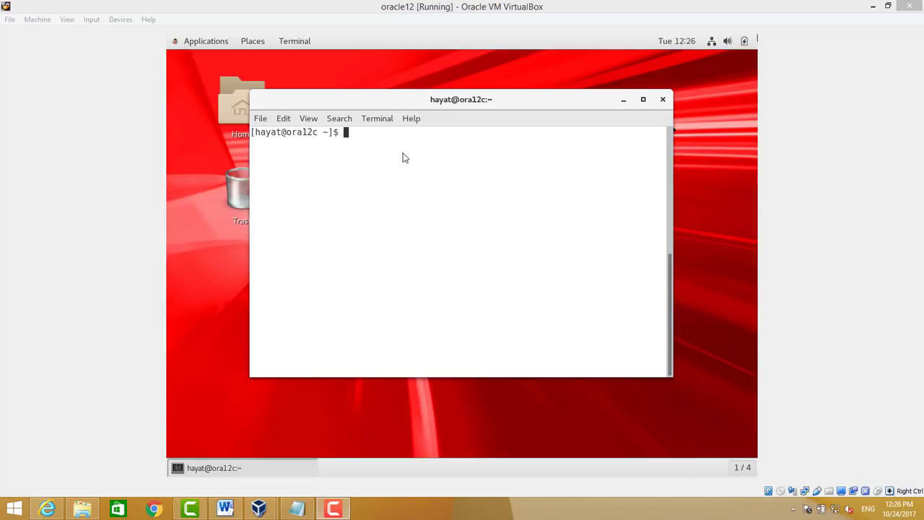
Display the guest's /etc/hosts file in the VM terminal with cat
{"action": "left_click", "coordinate": [402, 157]}
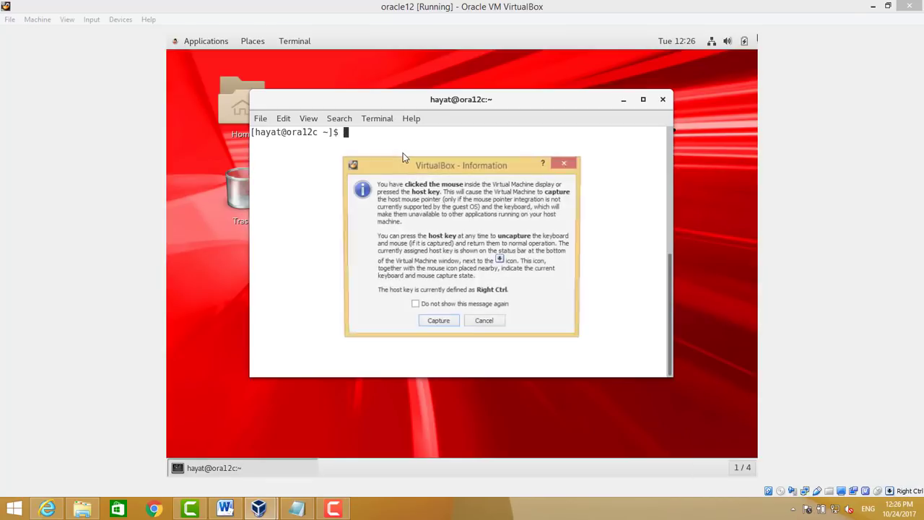
{"action": "left_click", "coordinate": [426, 321]}
{"action": "type", "text": "cat "}
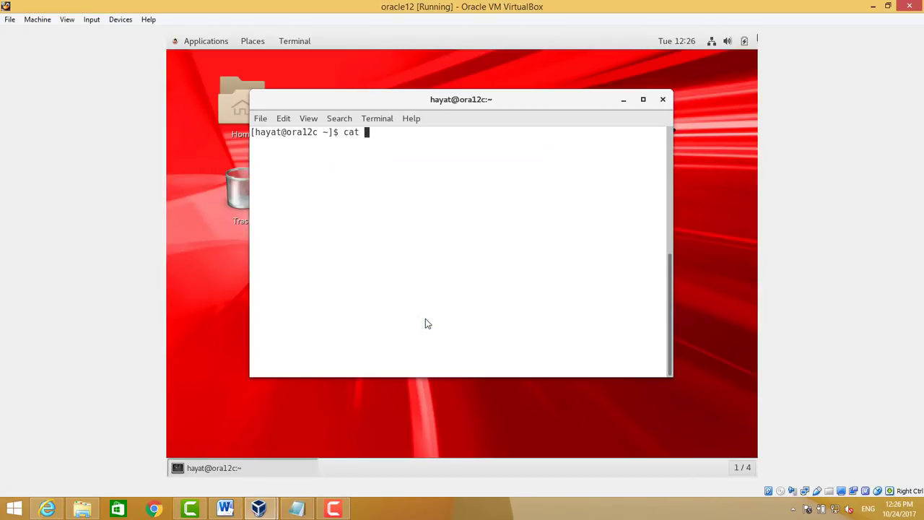
{"action": "type", "text": "/etc/hosts"}
{"action": "key", "text": "Return"}
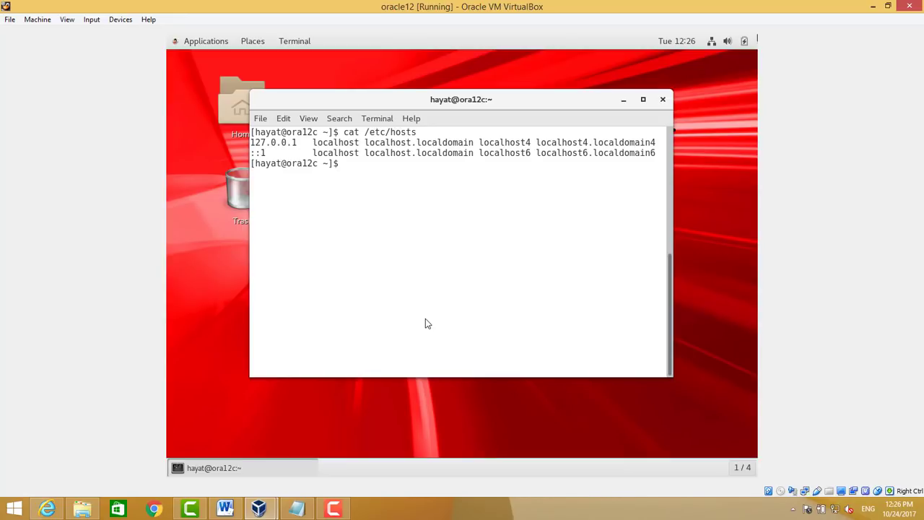
Run ifconfig -a |more to find the guest IP 10.10.85.127, then minimize VirtualBox
{"action": "type", "text": "cat"}
{"action": "key", "text": "BackSpace"}
{"action": "key", "text": "BackSpace"}
{"action": "key", "text": "BackSpace"}
{"action": "type", "text": "ifconfig -a |mo"}
{"action": "key", "text": "BackSpace"}
{"action": "key", "text": "BackSpace"}
{"action": "type", "text": "more"}
{"action": "key", "text": "Return"}
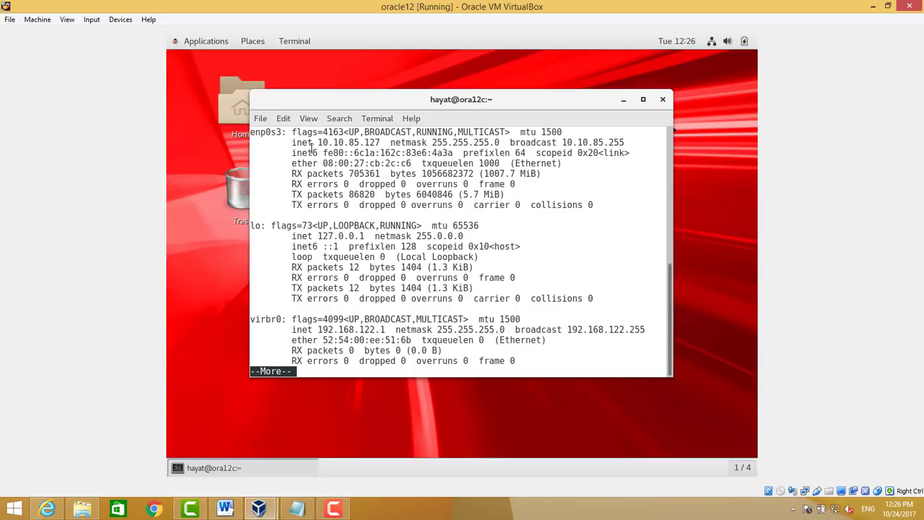
{"action": "left_click_drag", "start_coordinate": [314, 143], "coordinate": [389, 140]}
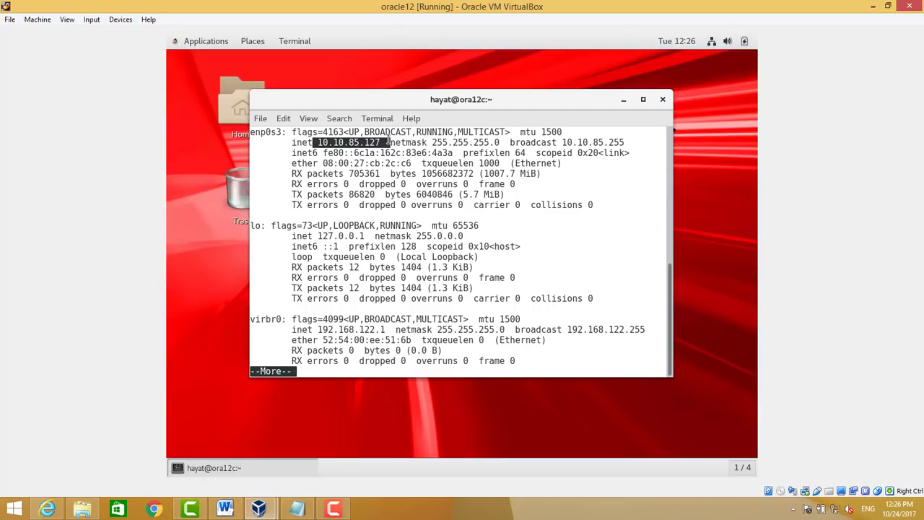
{"action": "left_click", "coordinate": [389, 140]}
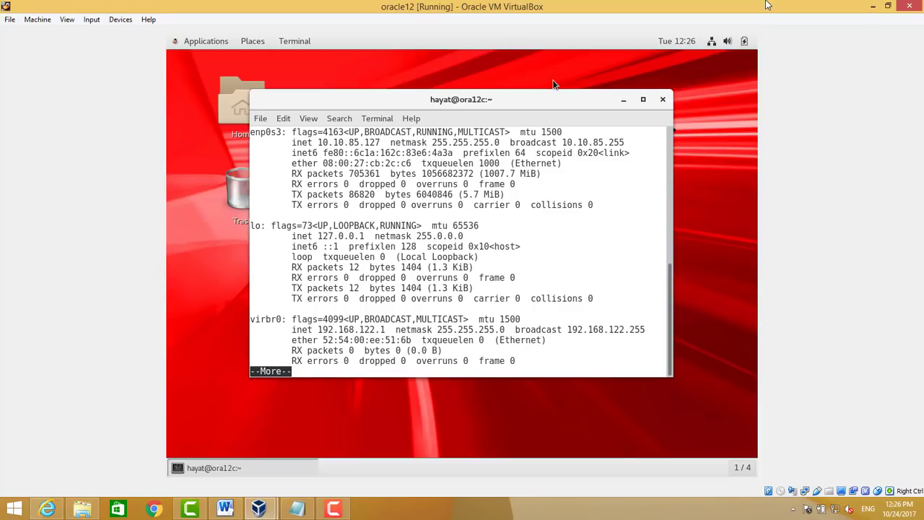
{"action": "left_click", "coordinate": [871, 6]}
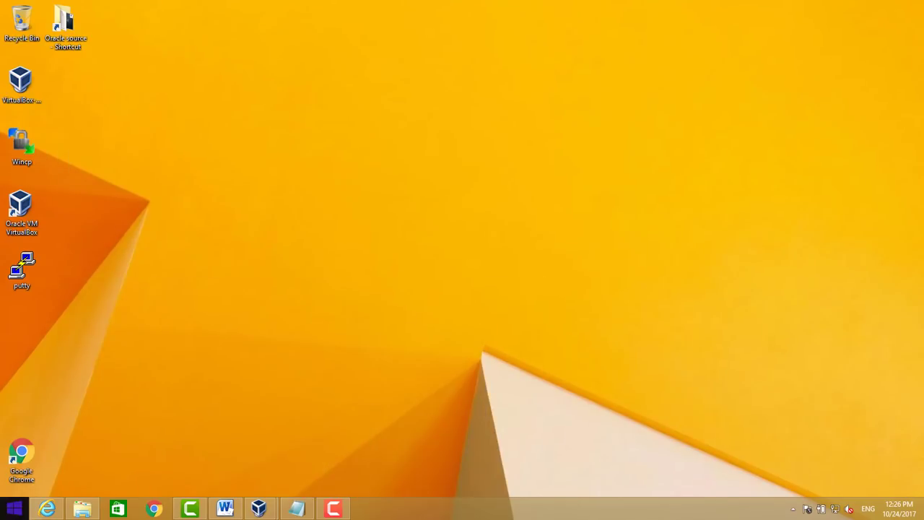
Start a PuTTY session to 10.10.85.127 and position the terminal window
{"action": "double_click", "coordinate": [22, 282]}
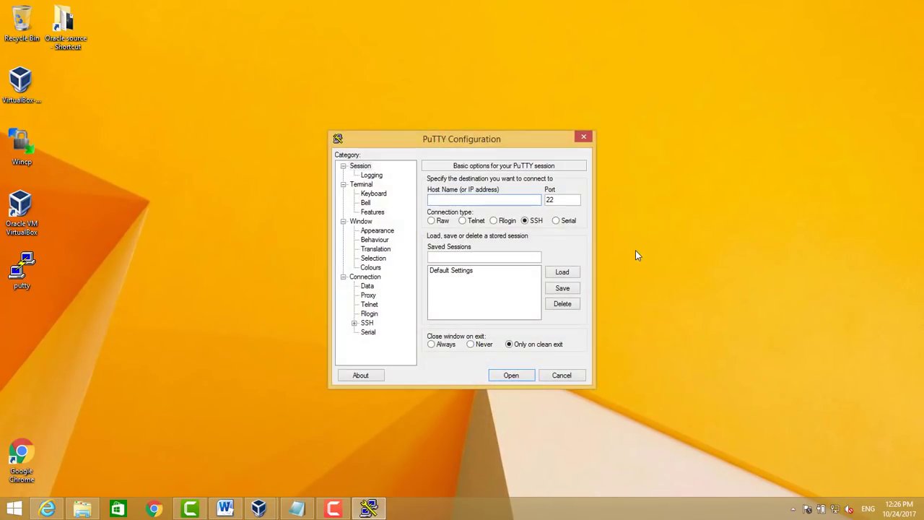
{"action": "type", "text": "10.10.85.127"}
{"action": "key", "text": "Return"}
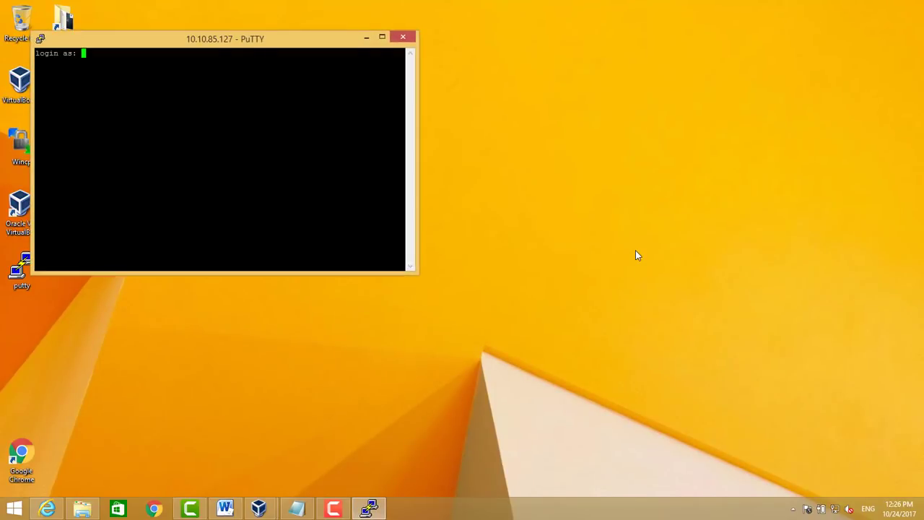
{"action": "double_click", "coordinate": [327, 44]}
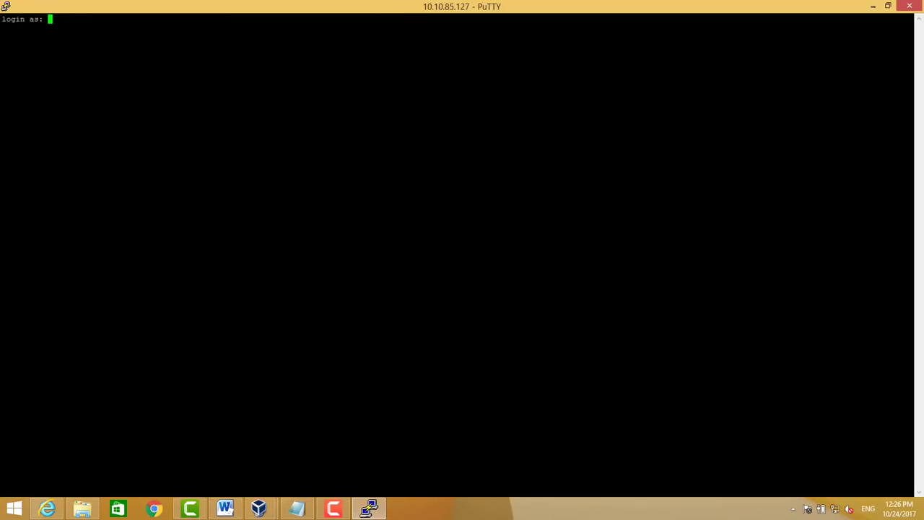
{"action": "double_click", "coordinate": [387, 12]}
{"action": "left_click_drag", "start_coordinate": [314, 49], "coordinate": [548, 61]}
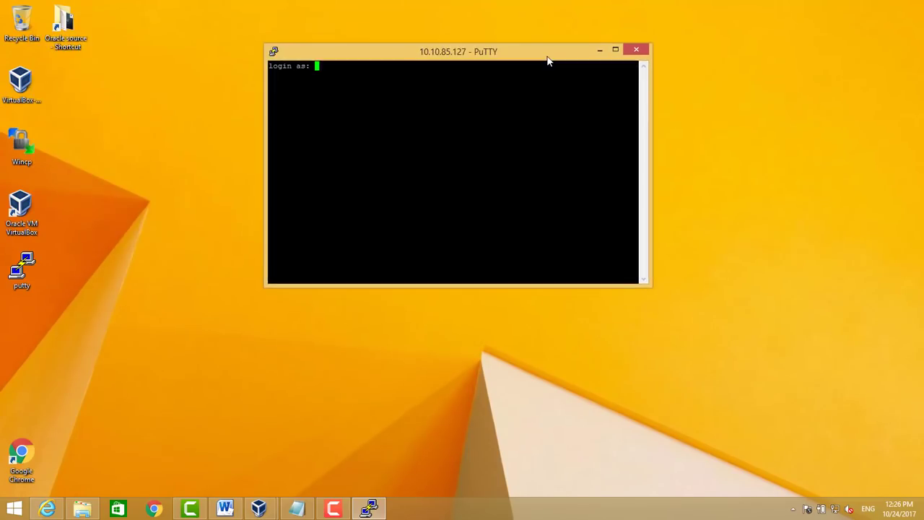
Log in as root and start a bash shell
{"action": "type", "text": "root"}
{"action": "key", "text": "Return"}
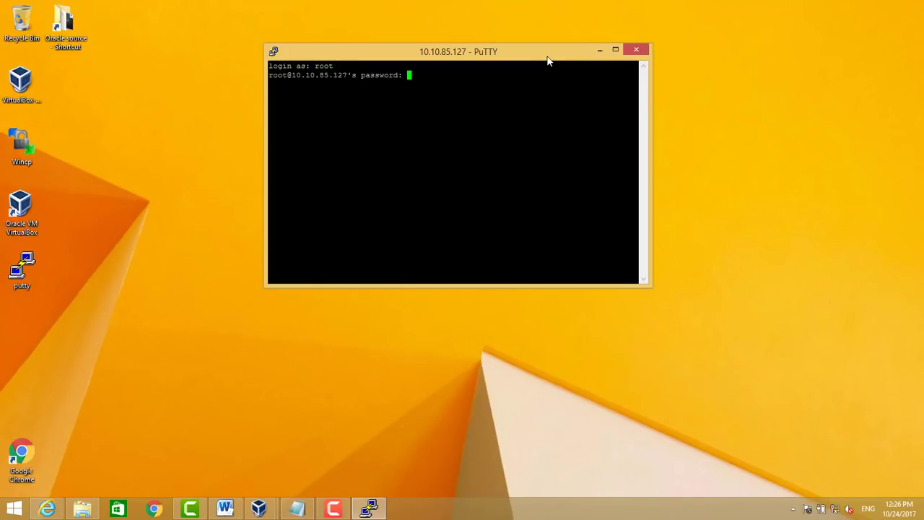
{"action": "key", "text": "Return"}
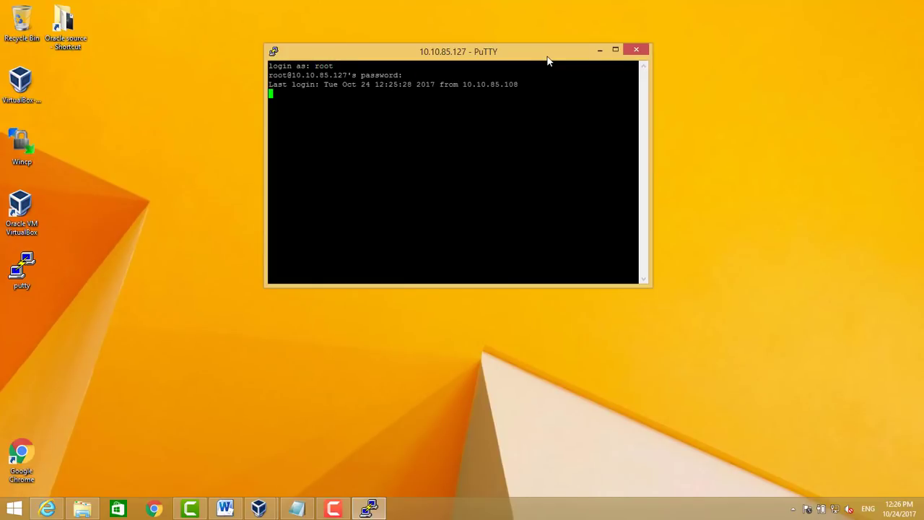
{"action": "type", "text": "bash"}
{"action": "key", "text": "Return"}
List /etc/hosts and open a new empty /etc/host file in vi
{"action": "key", "text": "Return"}
{"action": "type", "text": "df -h"}
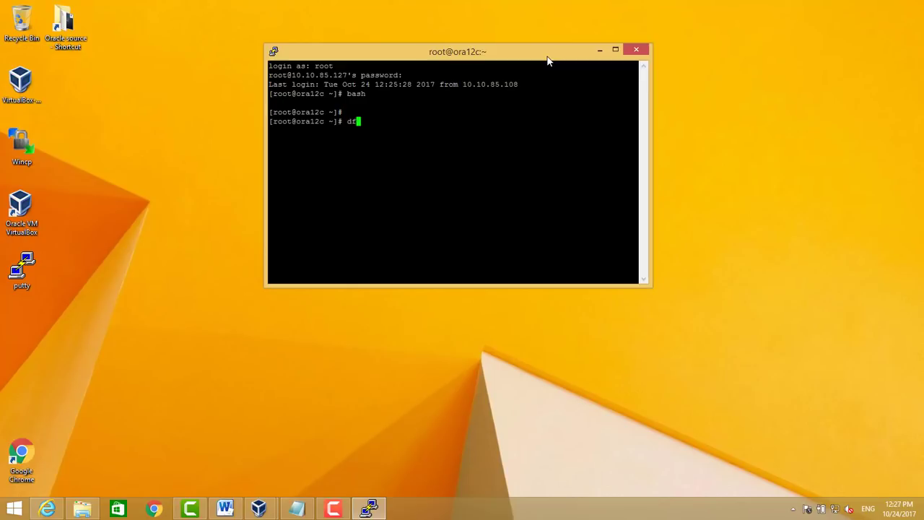
{"action": "key", "text": "BackSpace"}
{"action": "key", "text": "BackSpace"}
{"action": "key", "text": "BackSpace"}
{"action": "key", "text": "BackSpace"}
{"action": "key", "text": "BackSpace"}
{"action": "type", "text": "vi /etc/h"}
{"action": "key", "text": "BackSpace"}
{"action": "key", "text": "BackSpace"}
{"action": "key", "text": "BackSpace"}
{"action": "key", "text": "BackSpace"}
{"action": "key", "text": "BackSpace"}
{"action": "key", "text": "BackSpace"}
{"action": "key", "text": "BackSpace"}
{"action": "key", "text": "BackSpace"}
{"action": "key", "text": "BackSpace"}
{"action": "type", "text": "cat /etc/hosts"}
{"action": "key", "text": "Return"}
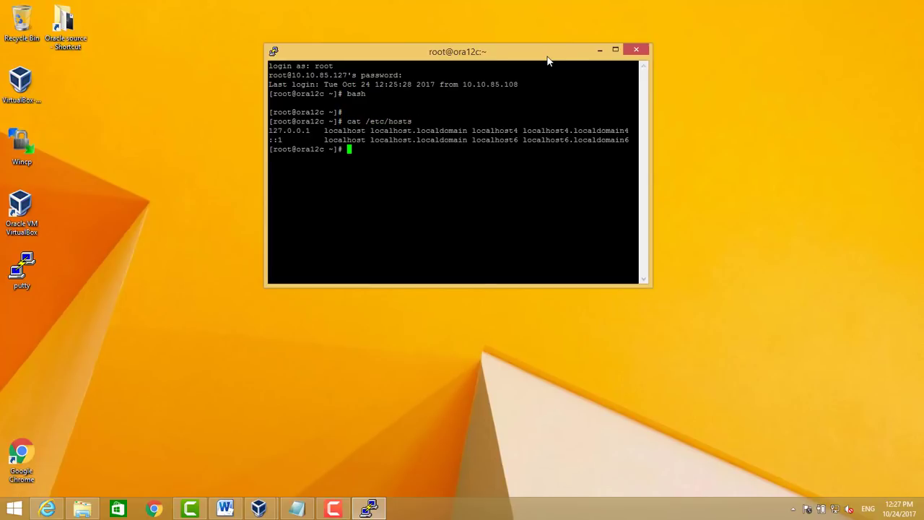
{"action": "type", "text": "vi /etc/host"}
Quit vi, reopen /etc/hosts and start a new third line in insert mode
{"action": "key", "text": "Return"}
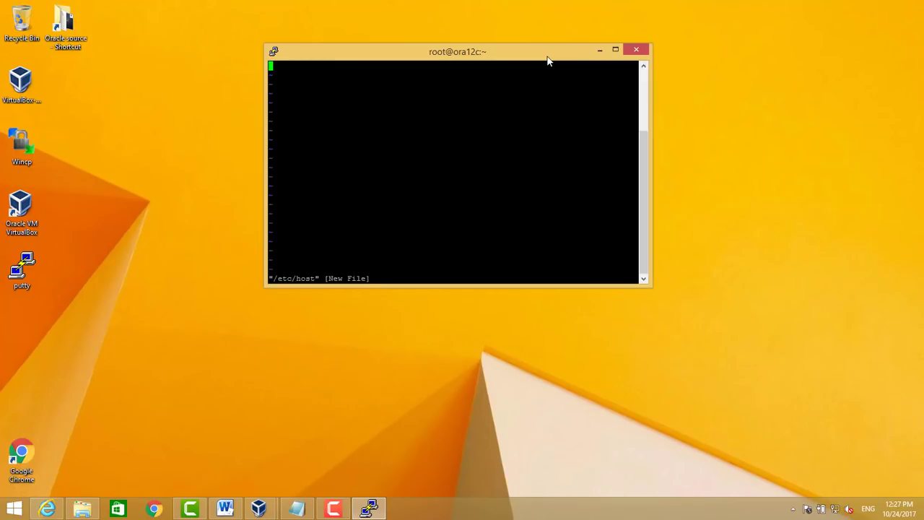
{"action": "type", "text": ":q!"}
{"action": "key", "text": "Return"}
{"action": "key", "text": "Up"}
{"action": "type", "text": "s"}
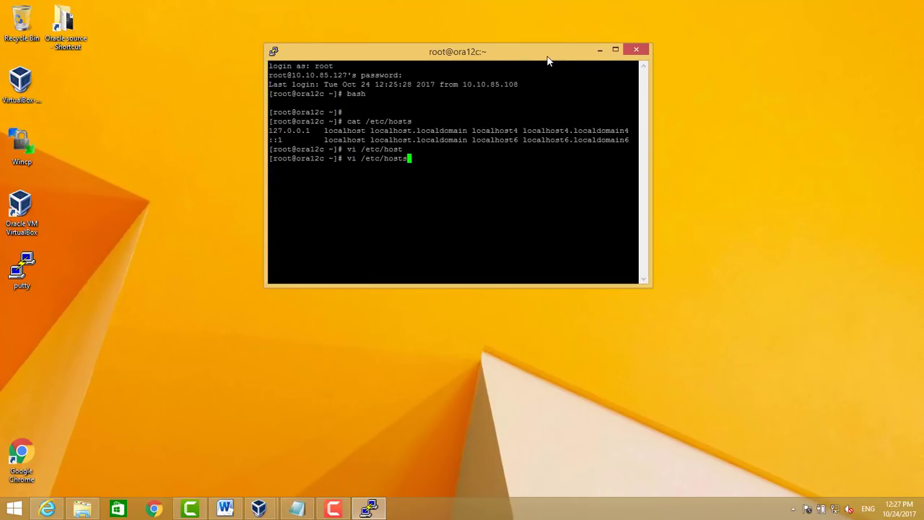
{"action": "key", "text": "Return"}
{"action": "key", "text": "Down"}
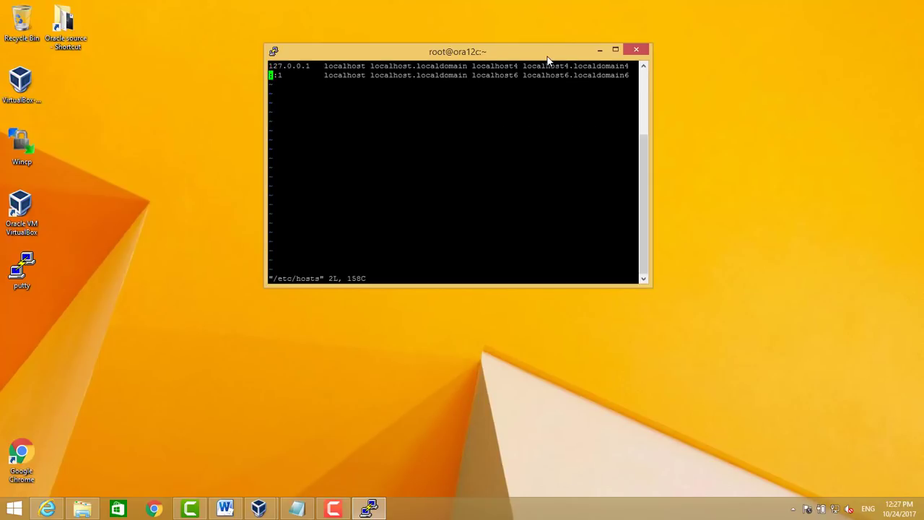
{"action": "key", "text": "Right"}
{"action": "key", "text": "Right"}
{"action": "key", "text": "Right"}
{"action": "key", "text": "Right"}
{"action": "key", "text": "Right"}
{"action": "key", "text": "Right"}
{"action": "key", "text": "Right"}
{"action": "key", "text": "Right"}
{"action": "key", "text": "Right"}
{"action": "key", "text": "Right"}
{"action": "key", "text": "Right"}
{"action": "key", "text": "Right"}
{"action": "key", "text": "Right"}
{"action": "key", "text": "Right"}
{"action": "key", "text": "Right"}
{"action": "key", "text": "Right"}
{"action": "key", "text": "Right"}
{"action": "key", "text": "Right"}
{"action": "key", "text": "Right"}
{"action": "key", "text": "Right"}
{"action": "key", "text": "Right"}
{"action": "key", "text": "Right"}
{"action": "key", "text": "Right"}
{"action": "key", "text": "Right"}
{"action": "key", "text": "Right"}
{"action": "key", "text": "Right"}
{"action": "key", "text": "Right"}
{"action": "key", "text": "Right"}
{"action": "key", "text": "Right"}
{"action": "key", "text": "Right"}
{"action": "key", "text": "Right"}
{"action": "key", "text": "Right"}
{"action": "key", "text": "Right"}
{"action": "key", "text": "Right"}
{"action": "key", "text": "Right"}
{"action": "key", "text": "Right"}
{"action": "key", "text": "Right"}
{"action": "key", "text": "Right"}
{"action": "key", "text": "Right"}
{"action": "key", "text": "Right"}
{"action": "key", "text": "a"}
{"action": "key", "text": "Return"}
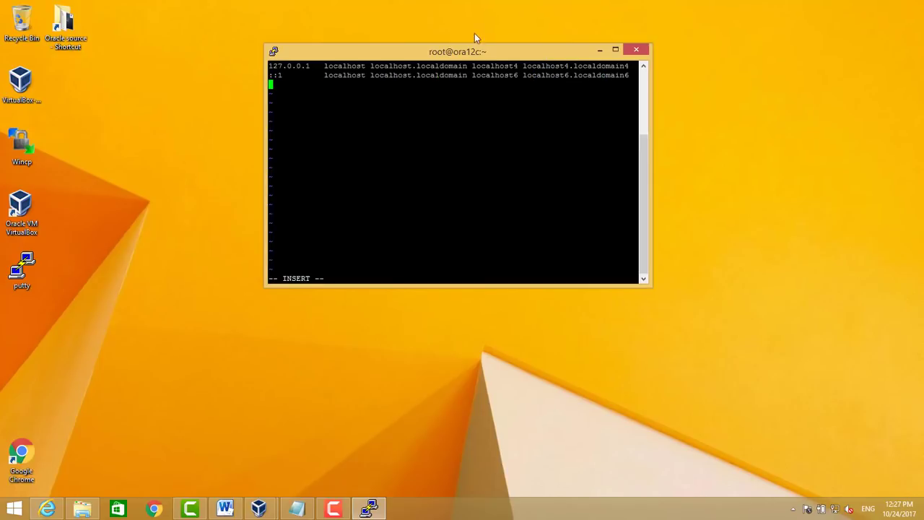
Paste the line mapping 10.10.85.127 to the full host name and ora12c, then save
{"action": "left_click", "coordinate": [296, 509]}
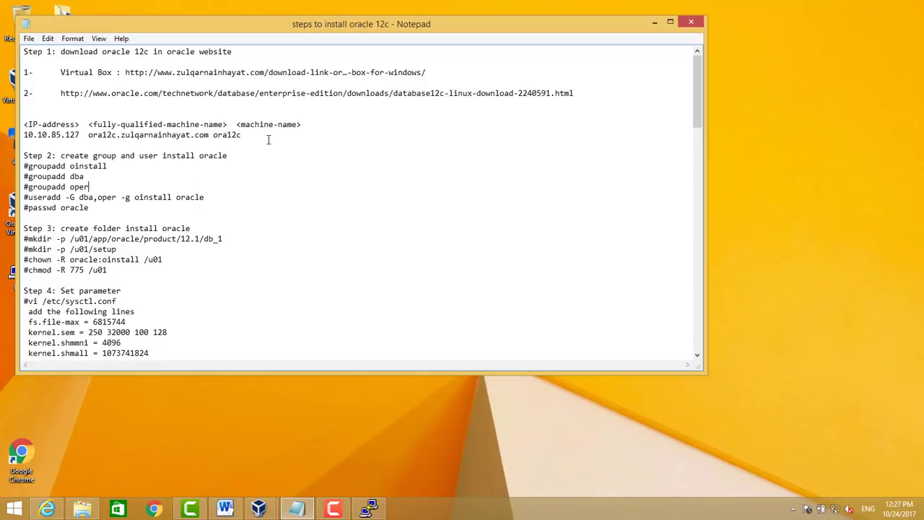
{"action": "left_click_drag", "start_coordinate": [250, 138], "coordinate": [23, 135]}
{"action": "key", "text": "ctrl+c"}
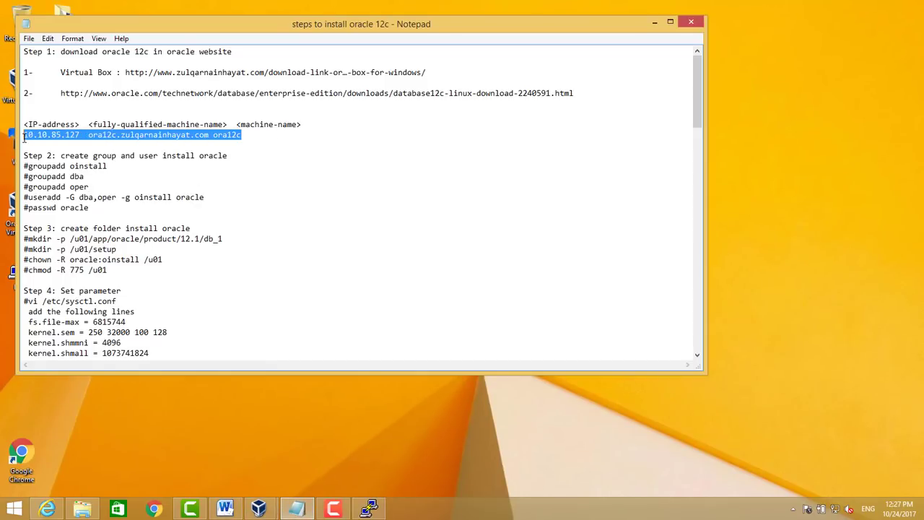
{"action": "left_click", "coordinate": [655, 22]}
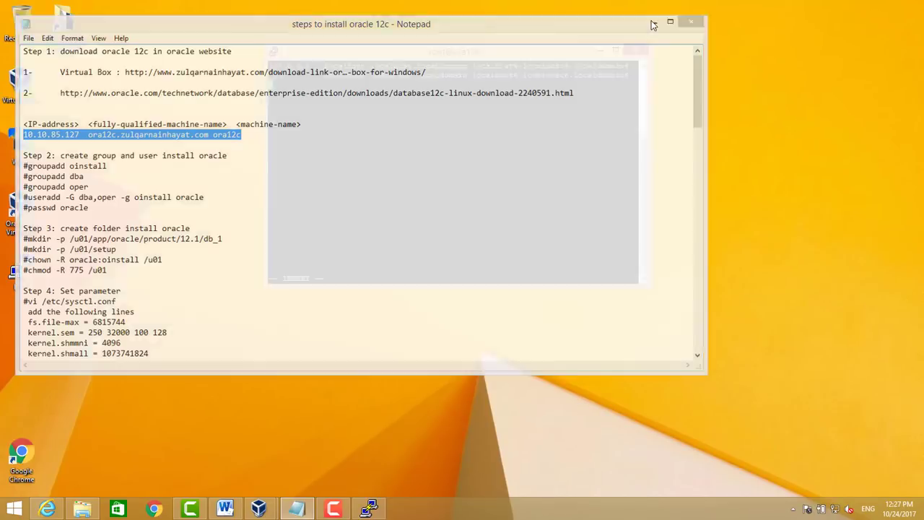
{"action": "key", "text": "shift+Insert"}
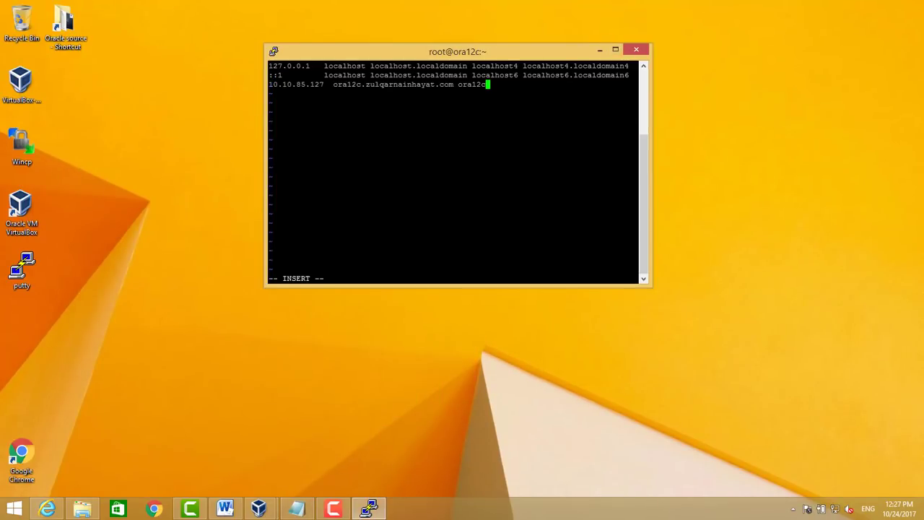
{"action": "key", "text": "Escape"}
{"action": "type", "text": ":wq"}
{"action": "key", "text": "Return"}
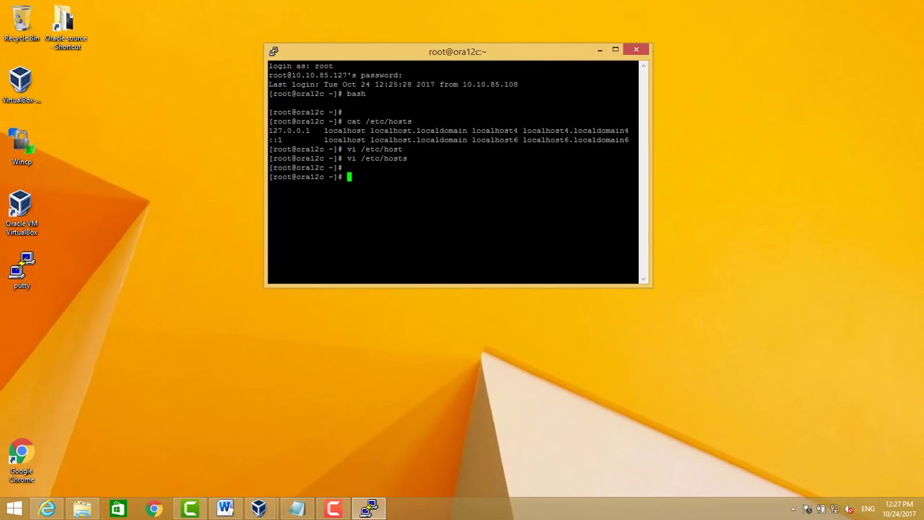
Ping ora12c to confirm it resolves, stopping after two replies
{"action": "type", "text": "ping ora12c"}
{"action": "key", "text": "Return"}
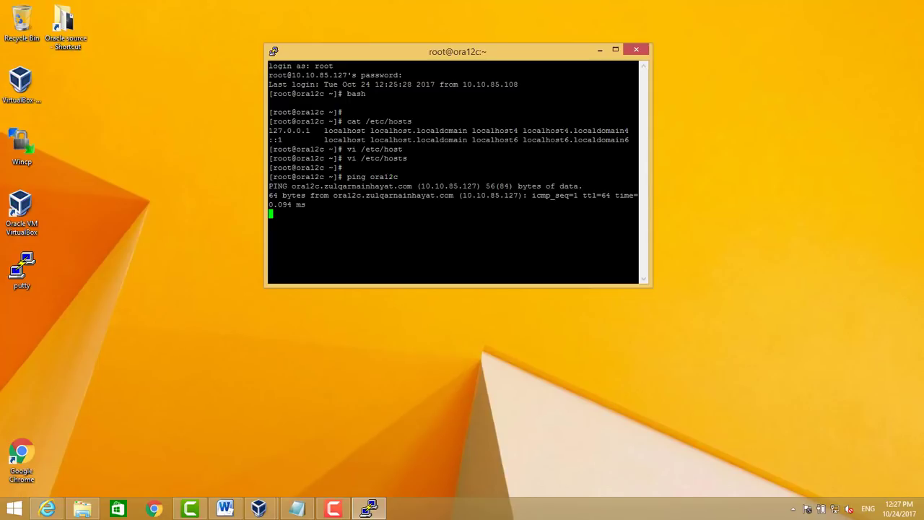
{"action": "key", "text": "ctrl+c"}
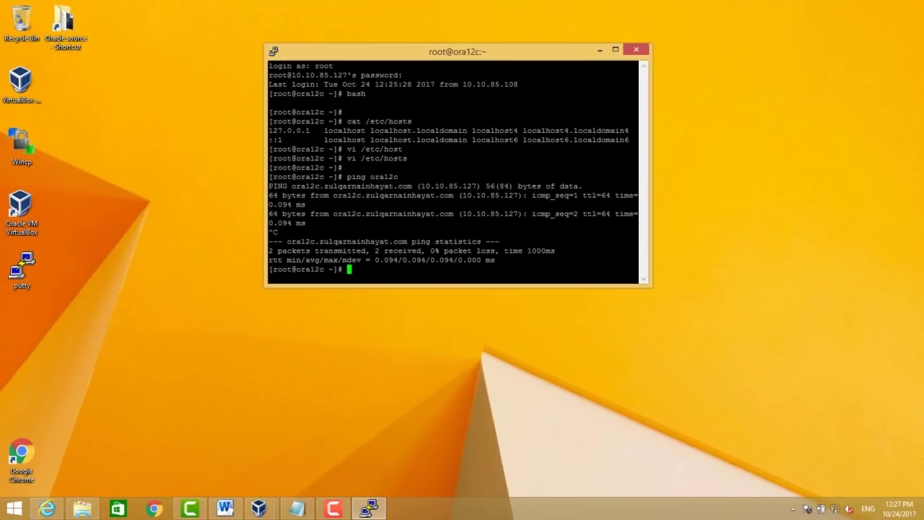
Create the oinstall and dba groups using commands copied from the notes
{"action": "left_click", "coordinate": [297, 509]}
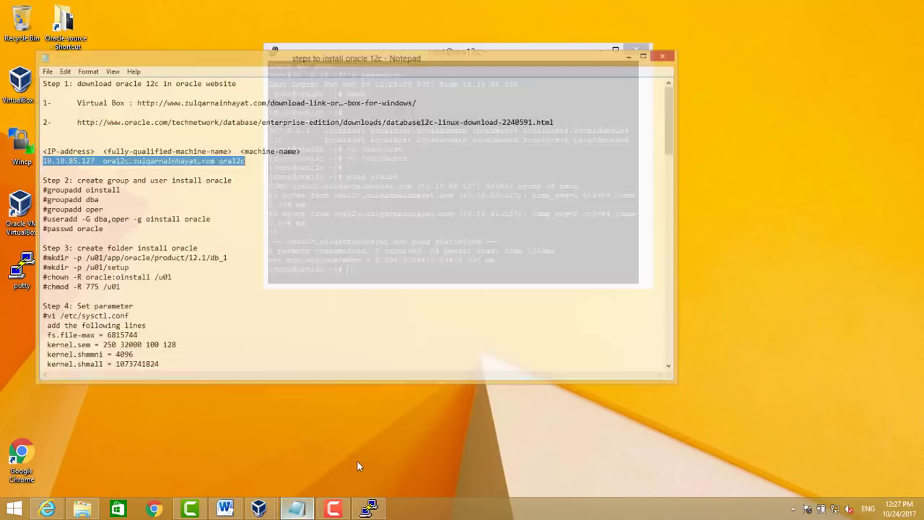
{"action": "left_click_drag", "start_coordinate": [28, 167], "coordinate": [108, 165]}
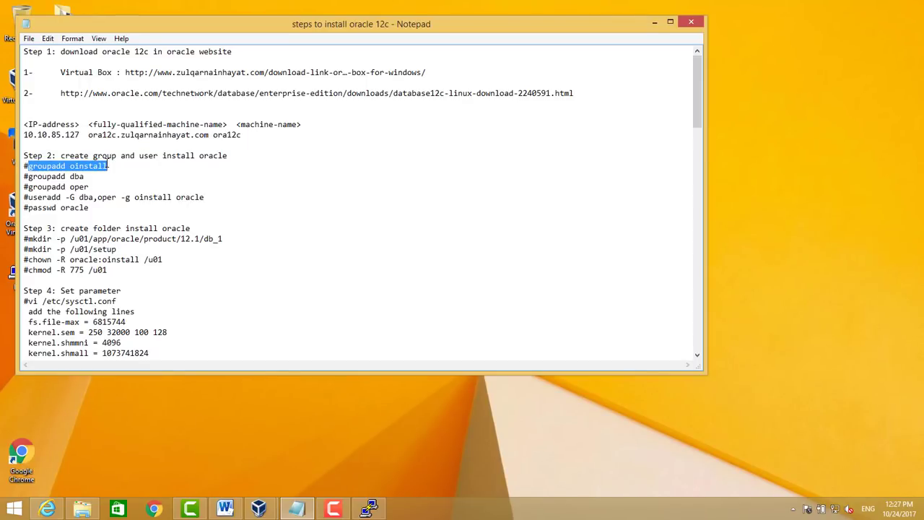
{"action": "left_click", "coordinate": [370, 509]}
{"action": "key", "text": "shift+Insert"}
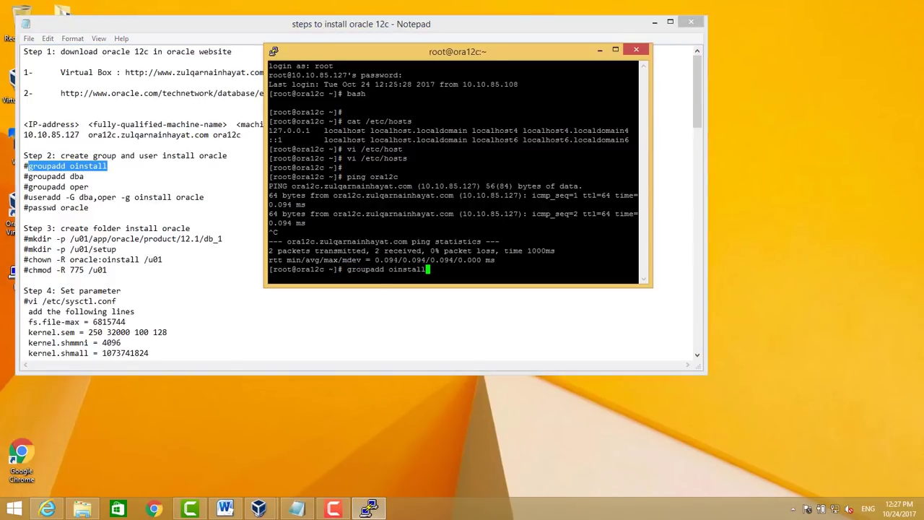
{"action": "key", "text": "Return"}
{"action": "left_click_drag", "start_coordinate": [28, 176], "coordinate": [87, 178]}
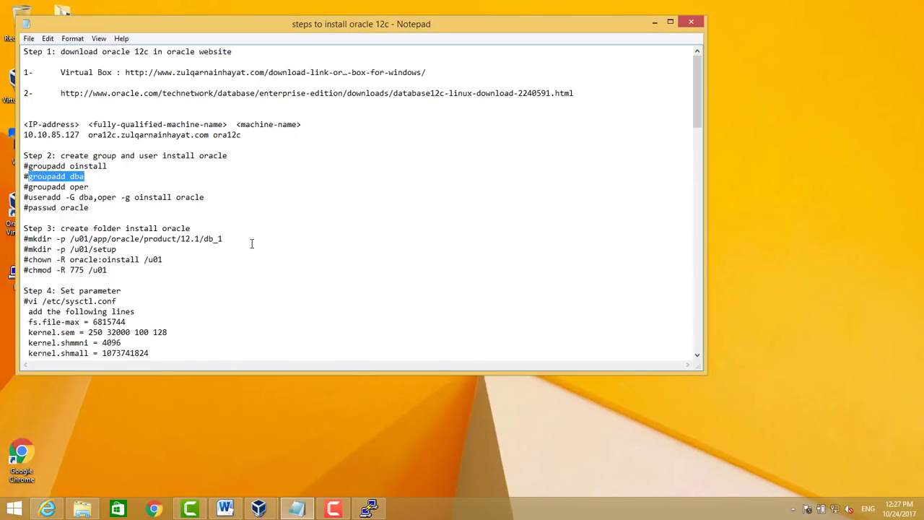
{"action": "left_click", "coordinate": [371, 509]}
{"action": "right_click", "coordinate": [429, 252]}
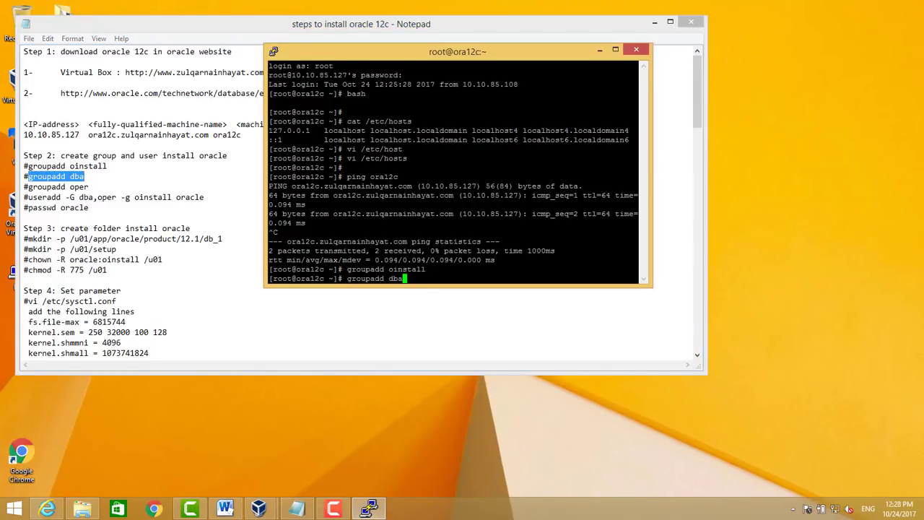
{"action": "key", "text": "Return"}
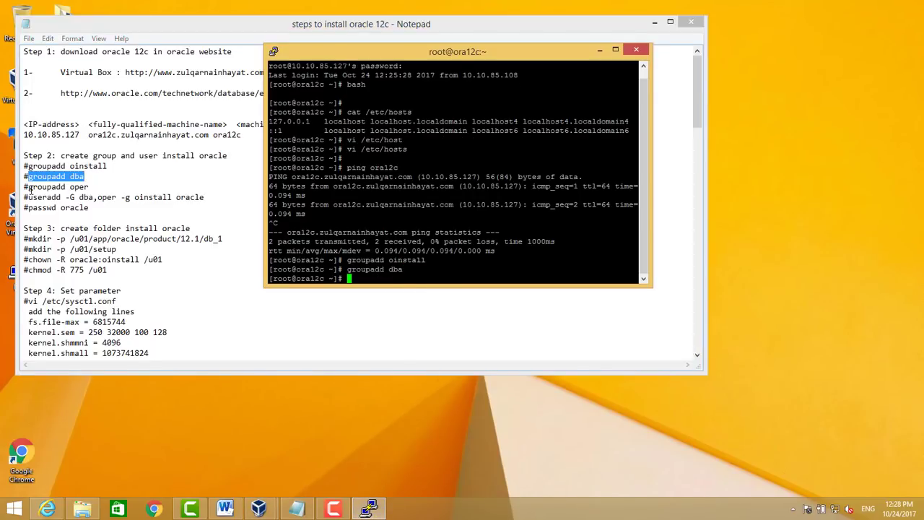
Create the oper group and the oracle user in those groups
{"action": "left_click", "coordinate": [31, 187]}
{"action": "left_click_drag", "start_coordinate": [30, 187], "coordinate": [104, 187]}
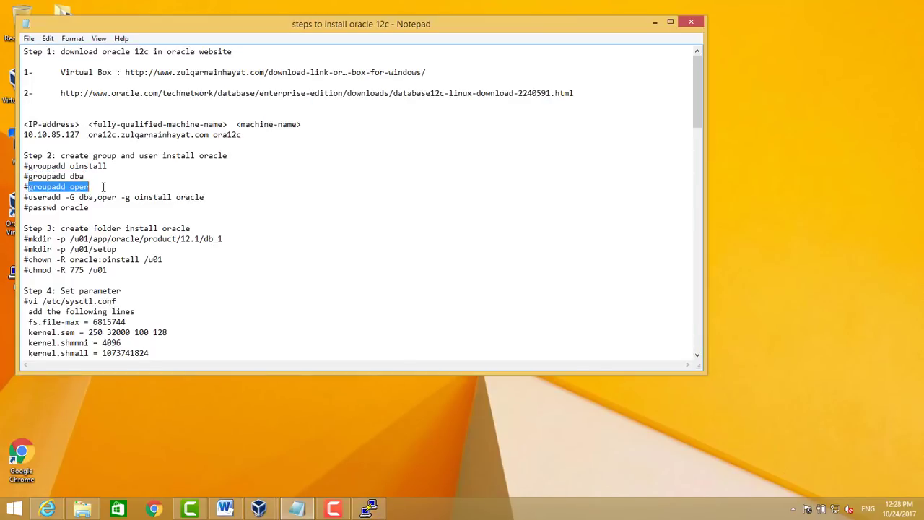
{"action": "left_click", "coordinate": [370, 509]}
{"action": "right_click", "coordinate": [429, 252]}
{"action": "key", "text": "Return"}
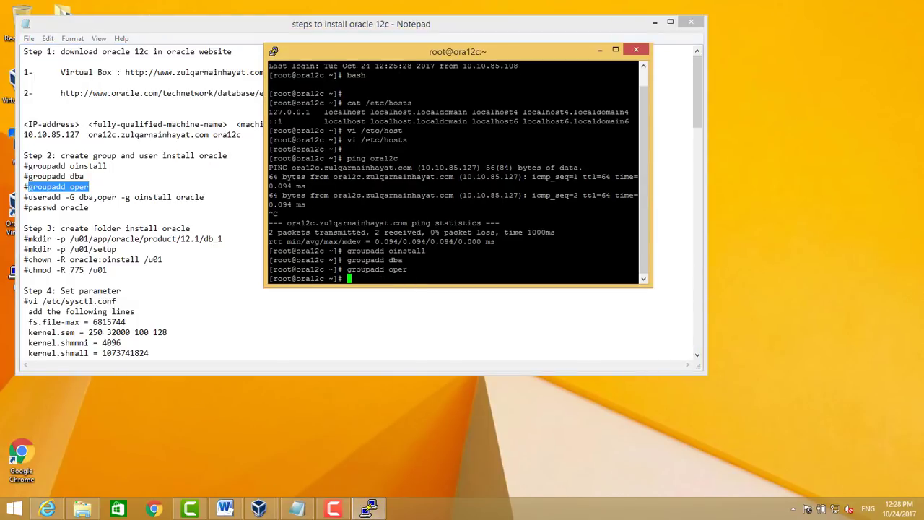
{"action": "left_click_drag", "start_coordinate": [30, 198], "coordinate": [223, 197]}
{"action": "left_click", "coordinate": [371, 510]}
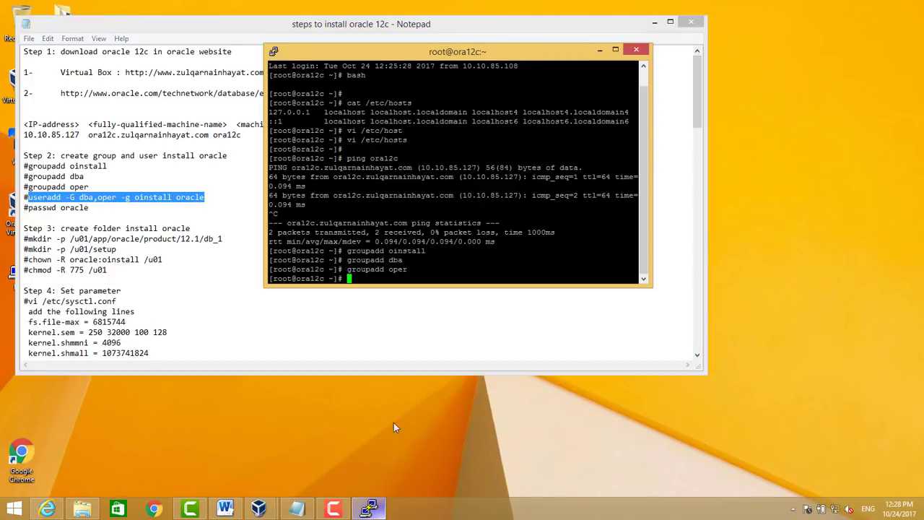
{"action": "right_click", "coordinate": [429, 252]}
{"action": "key", "text": "Return"}
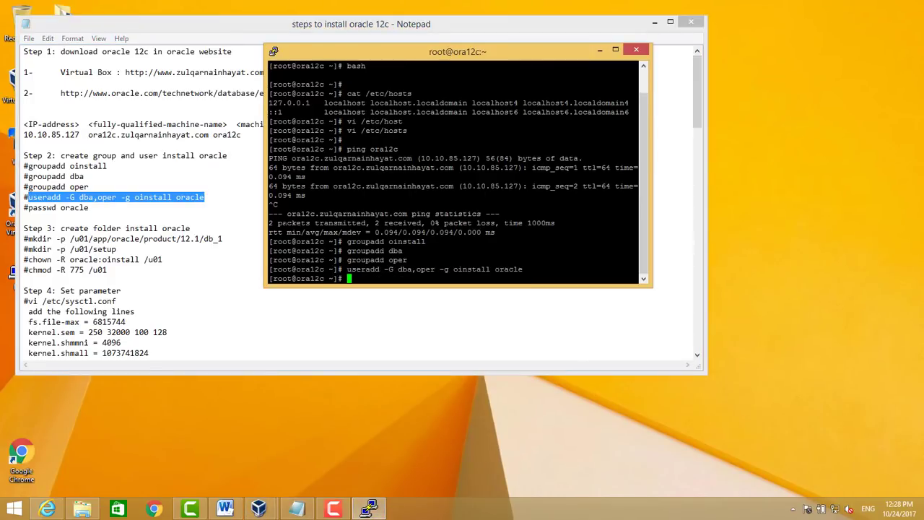
Set the oracle user's password with passwd oracle
{"action": "type", "text": "passwd oracle"}
{"action": "key", "text": "Return"}
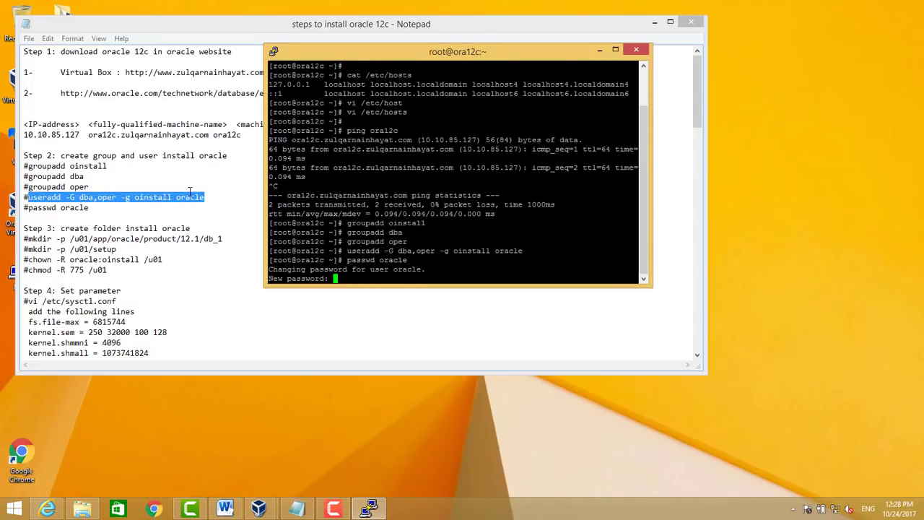
{"action": "key", "text": "Return"}
{"action": "key", "text": "Return"}
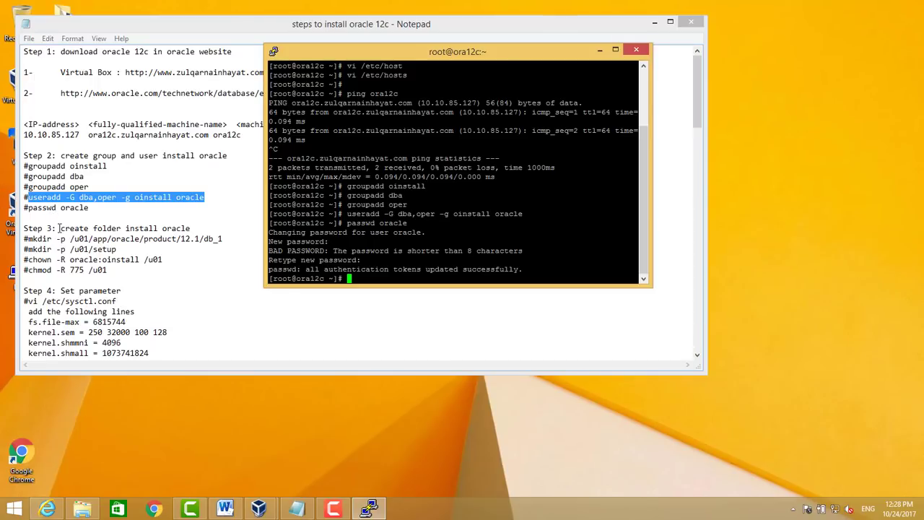
Create the /u01/app/oracle/product/12.1/db_1 and /u01/setup directories
{"action": "mouse_move", "coordinate": [24, 238]}
{"action": "left_mouse_down"}
{"action": "mouse_move", "coordinate": [220, 239]}
{"action": "mouse_move", "coordinate": [243, 229]}
{"action": "mouse_move", "coordinate": [227, 239]}
{"action": "mouse_move", "coordinate": [33, 231]}
{"action": "mouse_move", "coordinate": [29, 239]}
{"action": "left_mouse_up"}
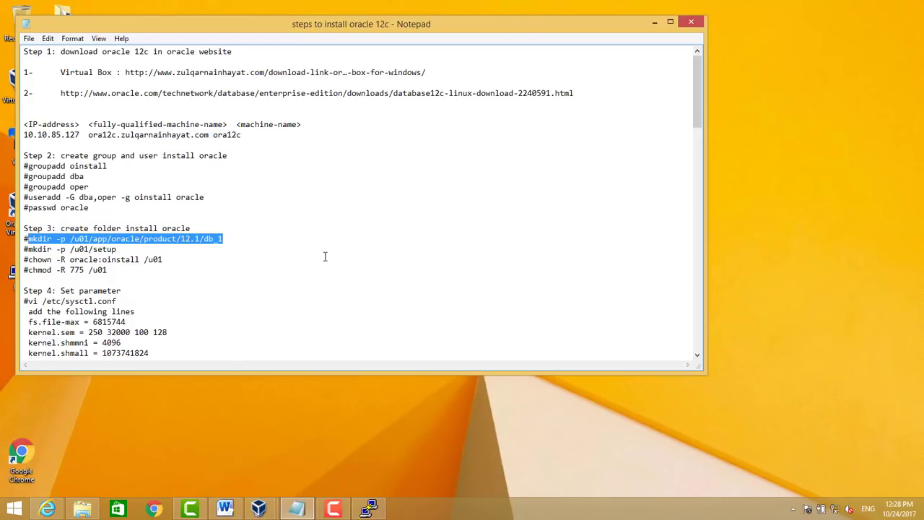
{"action": "left_click", "coordinate": [372, 508]}
{"action": "right_click", "coordinate": [394, 249]}
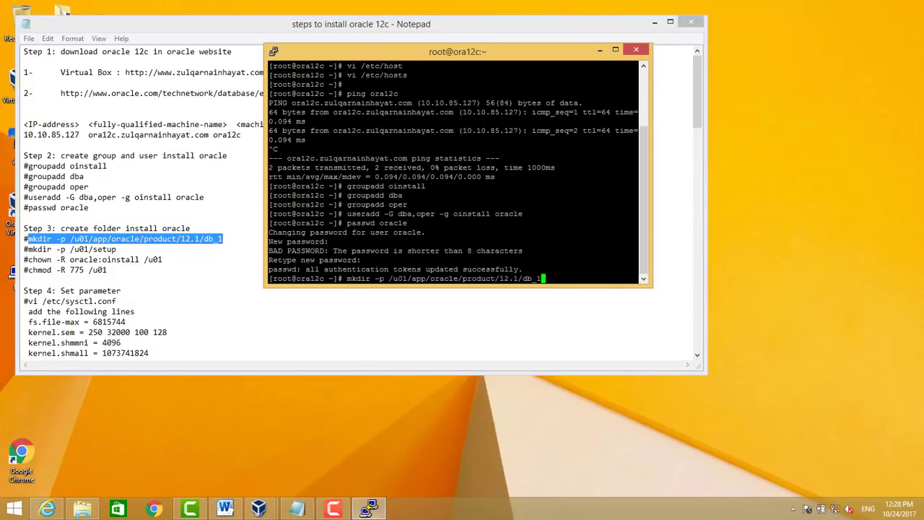
{"action": "key", "text": "Return"}
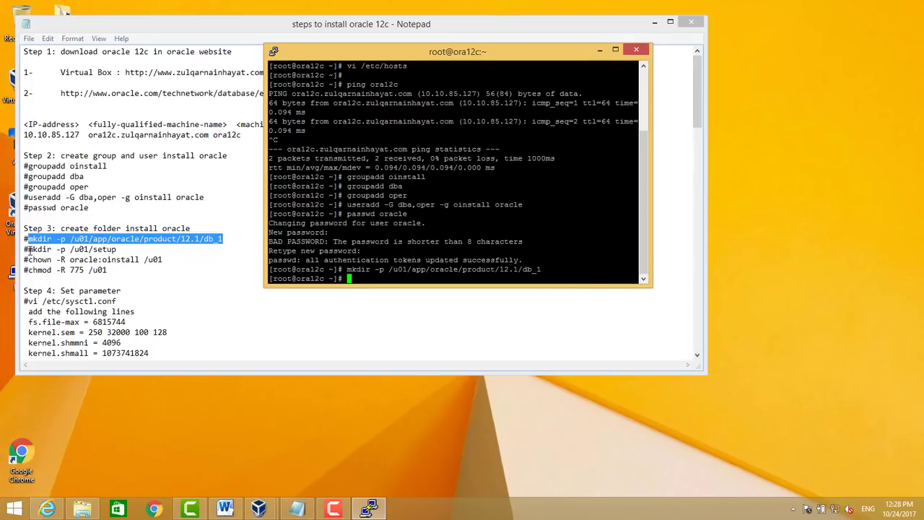
{"action": "left_click_drag", "start_coordinate": [29, 249], "coordinate": [124, 249]}
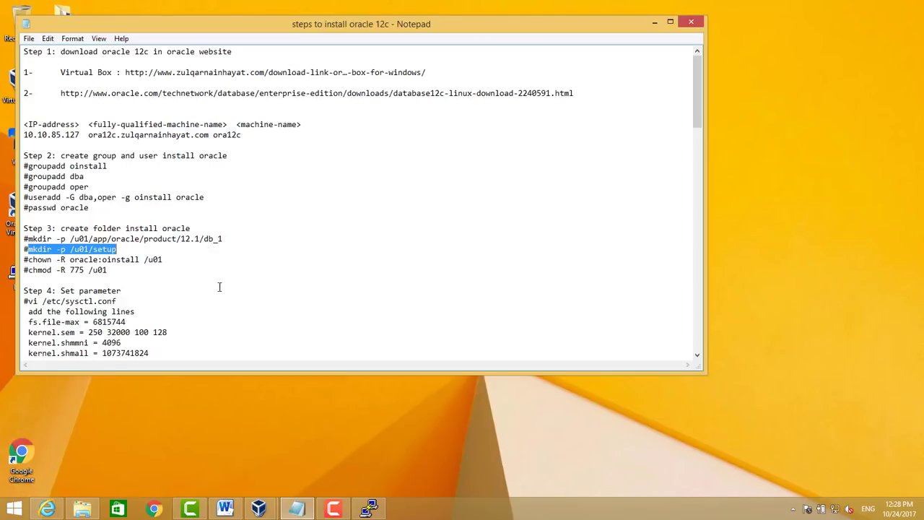
{"action": "left_click", "coordinate": [369, 509]}
{"action": "right_click", "coordinate": [386, 249]}
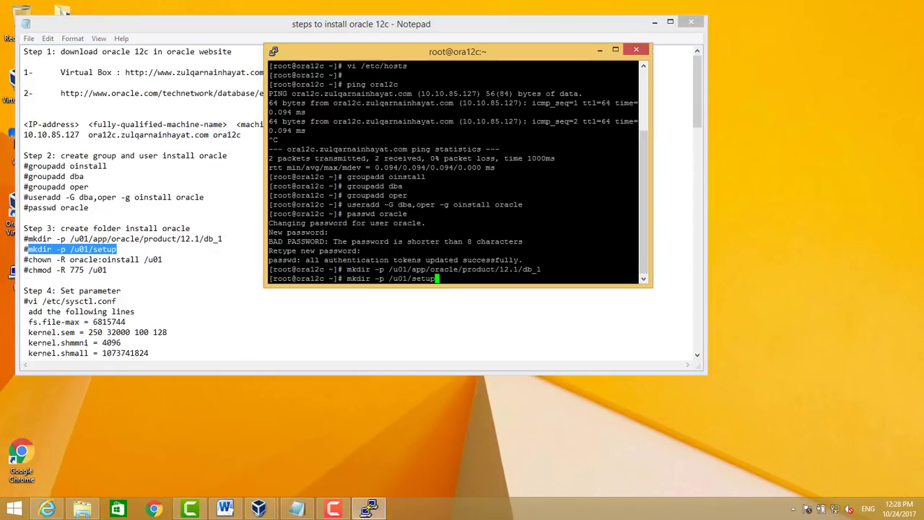
{"action": "key", "text": "Return"}
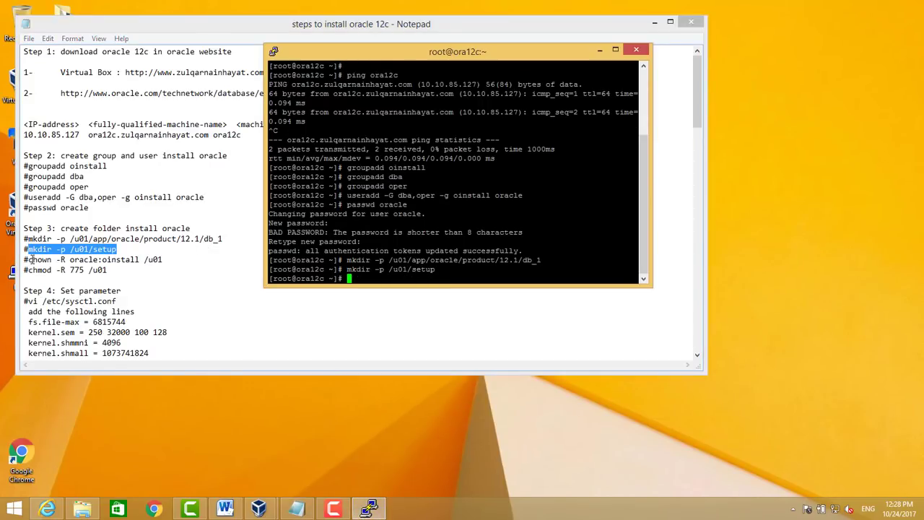
Give oracle:oinstall ownership of /u01 and set 775 permissions recursively
{"action": "left_click_drag", "start_coordinate": [27, 259], "coordinate": [172, 256]}
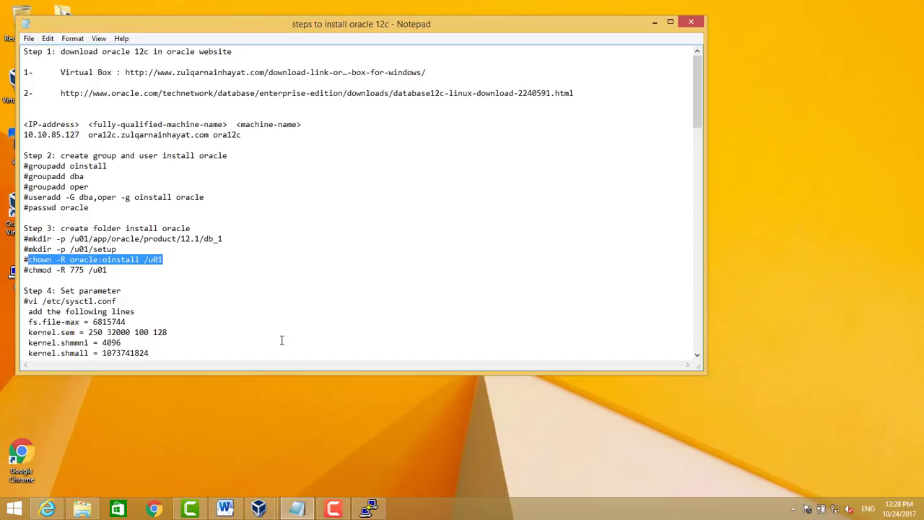
{"action": "left_click", "coordinate": [370, 509]}
{"action": "key", "text": "shift+Insert"}
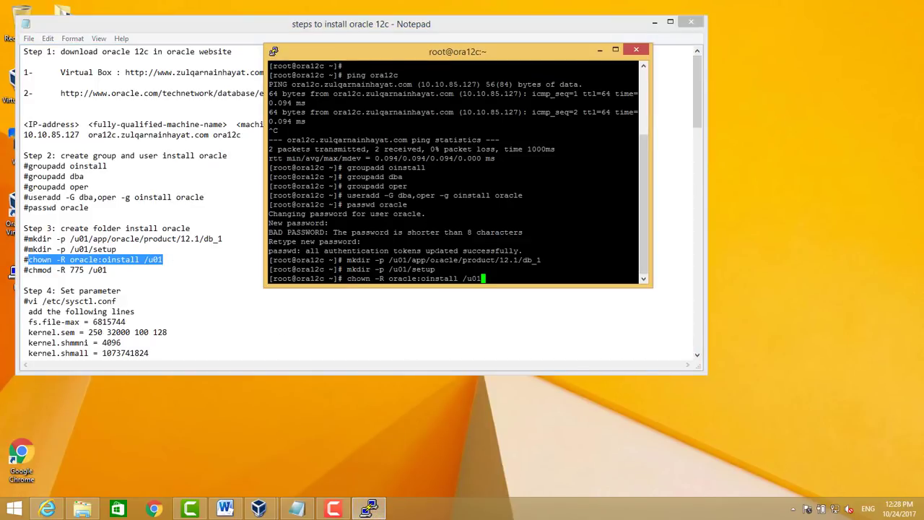
{"action": "key", "text": "Return"}
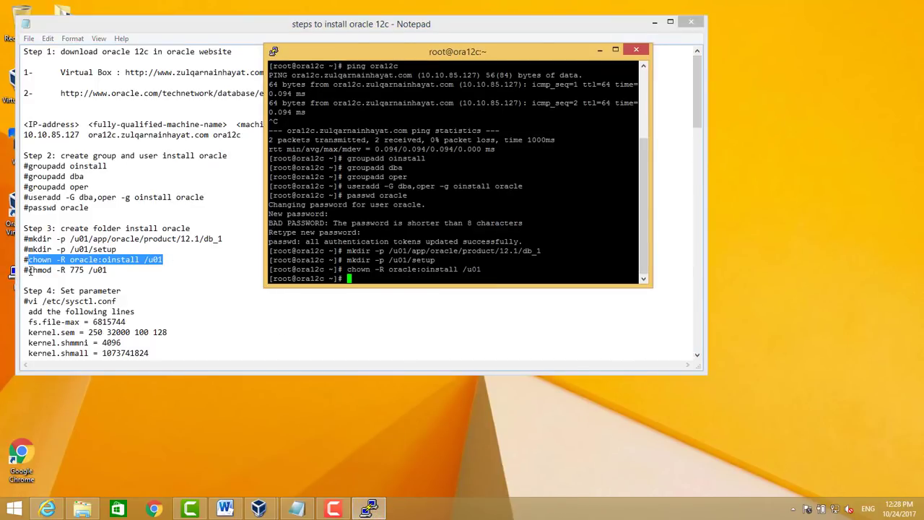
{"action": "left_click_drag", "start_coordinate": [29, 270], "coordinate": [108, 270]}
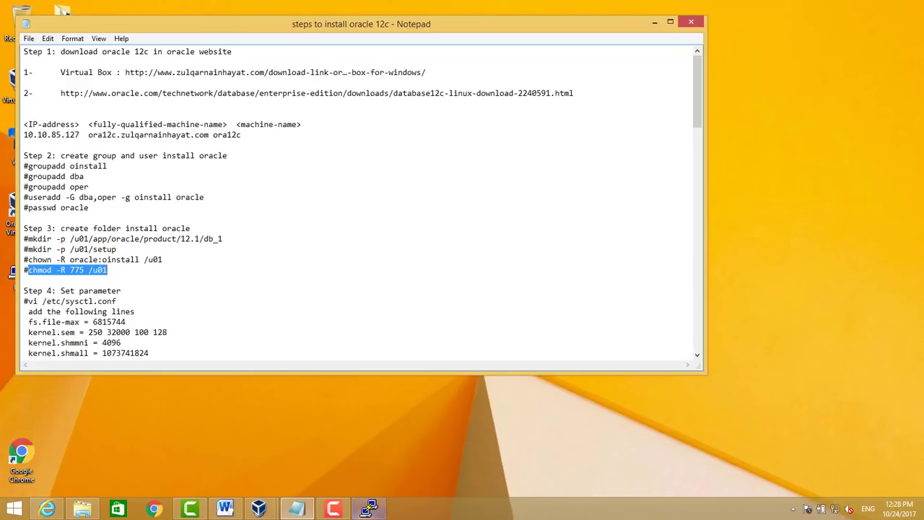
{"action": "left_click", "coordinate": [369, 509]}
{"action": "right_click", "coordinate": [418, 267]}
{"action": "key", "text": "Return"}
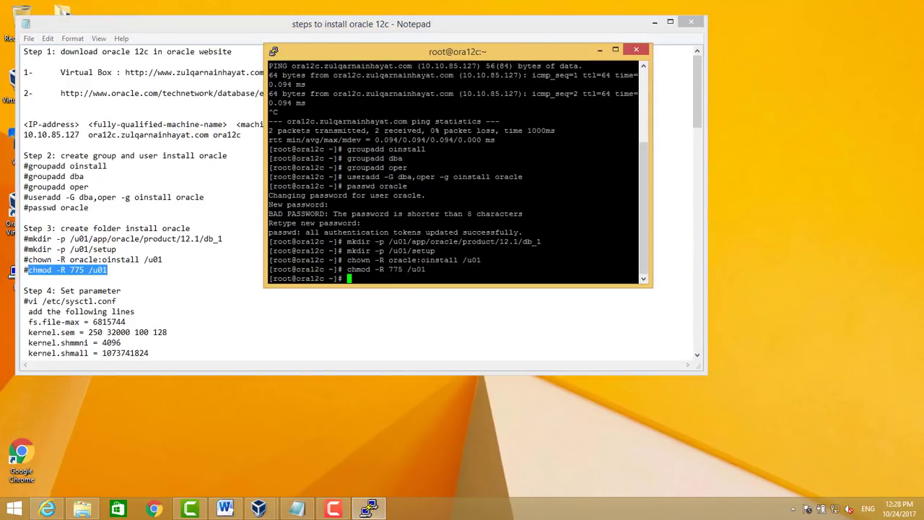
{"action": "scroll", "coordinate": [188, 315], "scroll_direction": "up", "scroll_amount": 4}
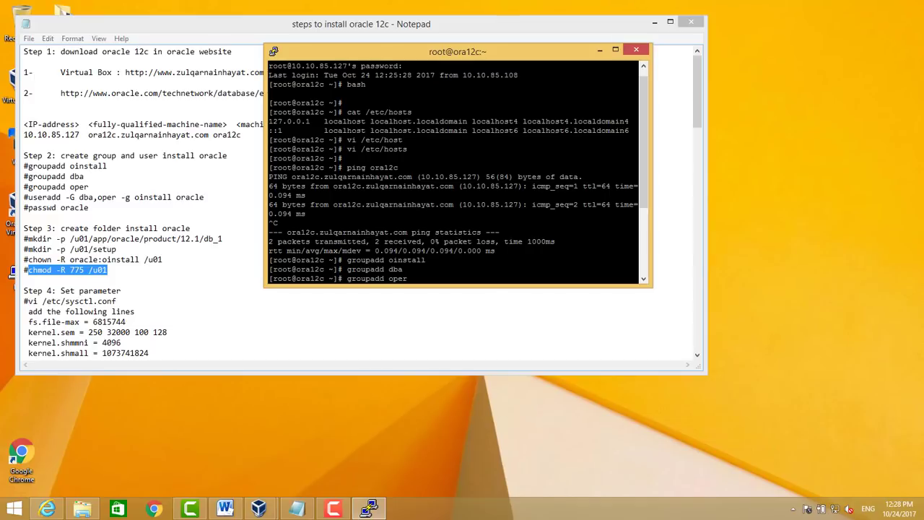
Open /etc/sysctl.conf in vi
{"action": "key", "text": "Return"}
{"action": "key", "text": "Return"}
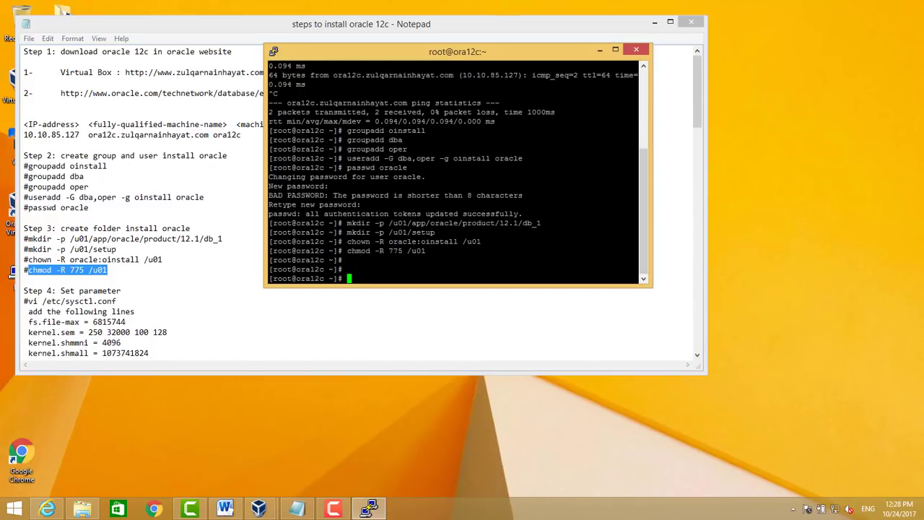
{"action": "type", "text": "vi e"}
{"action": "key", "text": "BackSpace"}
{"action": "type", "text": "/etc/sts"}
{"action": "key", "text": "BackSpace"}
{"action": "key", "text": "BackSpace"}
{"action": "type", "text": "ysc"}
{"action": "key", "text": "Tab"}
{"action": "key", "text": "Tab"}
{"action": "type", "text": "tl.c"}
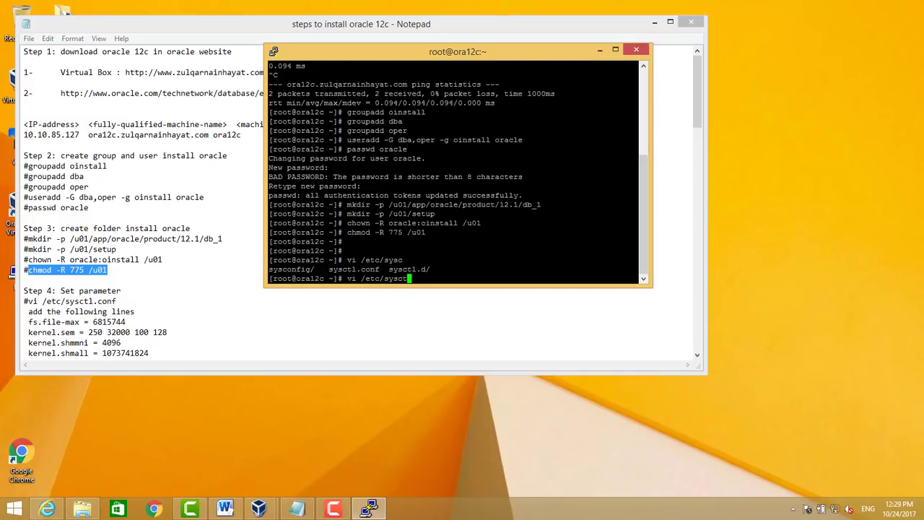
{"action": "key", "text": "Tab"}
{"action": "key", "text": "Return"}
Append the eleven kernel parameter lines from the notes to sysctl.conf and save
{"action": "key", "text": "Down"}
{"action": "key", "text": "Down"}
{"action": "key", "text": "Down"}
{"action": "key", "text": "Down"}
{"action": "key", "text": "Down"}
{"action": "key", "text": "Down"}
{"action": "key", "text": "Down"}
{"action": "key", "text": "Down"}
{"action": "key", "text": "Down"}
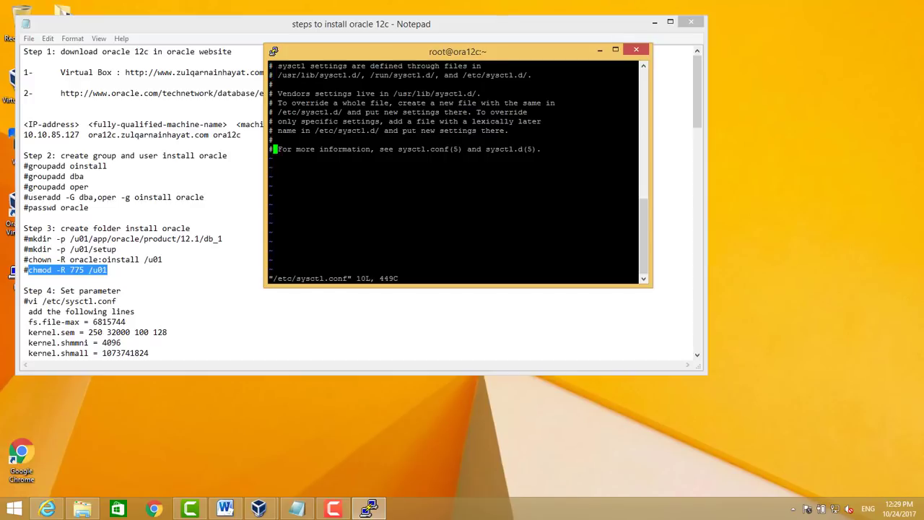
{"action": "key", "text": "Right"}
{"action": "key", "text": "Right"}
{"action": "key", "text": "Right"}
{"action": "key", "text": "Right"}
{"action": "key", "text": "Right"}
{"action": "key", "text": "Right"}
{"action": "key", "text": "Right"}
{"action": "key", "text": "Right"}
{"action": "key", "text": "Right"}
{"action": "key", "text": "Right"}
{"action": "key", "text": "Right"}
{"action": "key", "text": "Right"}
{"action": "key", "text": "Right"}
{"action": "key", "text": "Right"}
{"action": "key", "text": "Right"}
{"action": "key", "text": "Right"}
{"action": "key", "text": "Right"}
{"action": "key", "text": "Right"}
{"action": "key", "text": "Right"}
{"action": "key", "text": "Right"}
{"action": "key", "text": "Right"}
{"action": "key", "text": "Right"}
{"action": "key", "text": "Right"}
{"action": "key", "text": "Right"}
{"action": "key", "text": "Right"}
{"action": "key", "text": "Right"}
{"action": "key", "text": "Right"}
{"action": "key", "text": "Right"}
{"action": "key", "text": "Right"}
{"action": "key", "text": "Right"}
{"action": "key", "text": "Right"}
{"action": "key", "text": "Right"}
{"action": "key", "text": "Right"}
{"action": "key", "text": "Right"}
{"action": "key", "text": "Right"}
{"action": "key", "text": "Right"}
{"action": "key", "text": "a"}
{"action": "key", "text": "Return"}
{"action": "key", "text": "Return"}
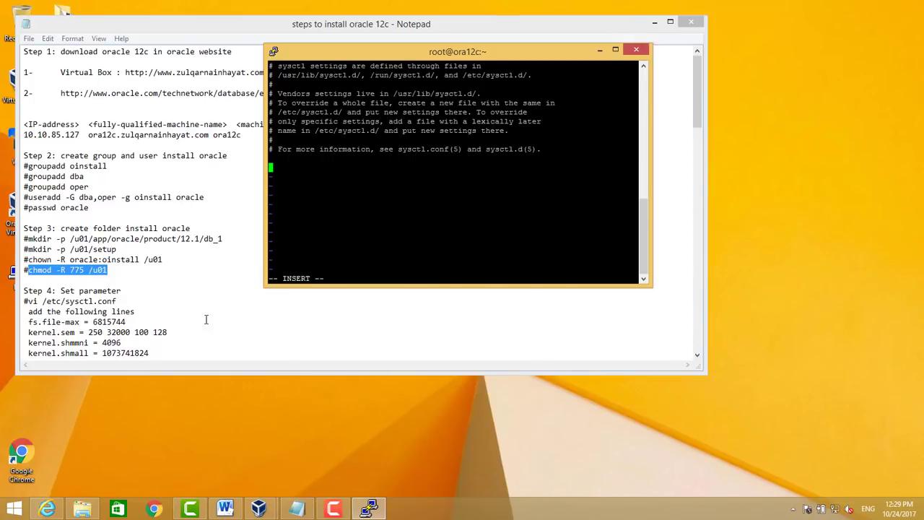
{"action": "left_click", "coordinate": [175, 284]}
{"action": "scroll", "coordinate": [175, 285], "scroll_direction": "down", "scroll_amount": 4}
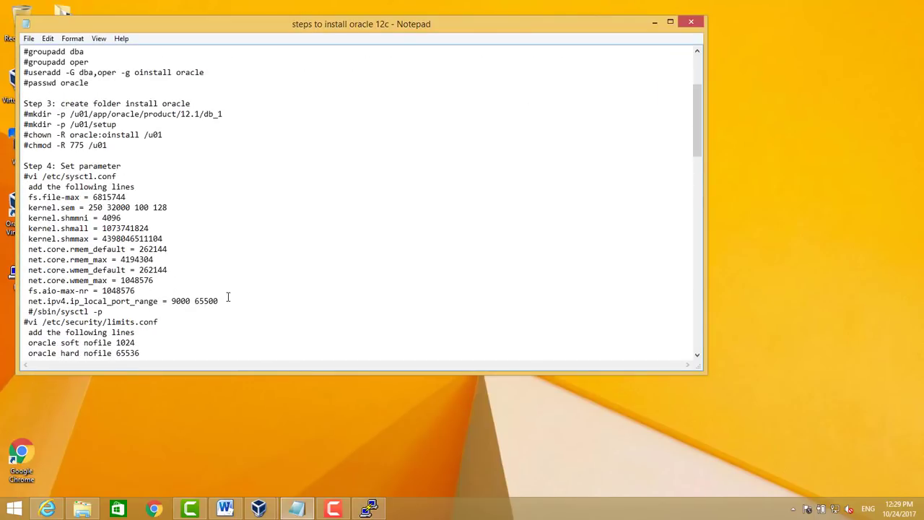
{"action": "left_click_drag", "start_coordinate": [218, 301], "coordinate": [23, 196]}
{"action": "key", "text": "ctrl+c"}
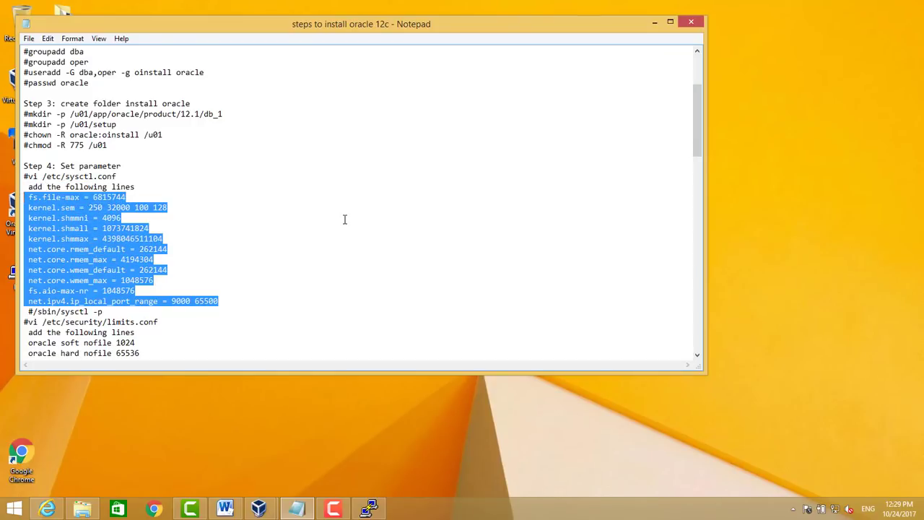
{"action": "left_click", "coordinate": [370, 509]}
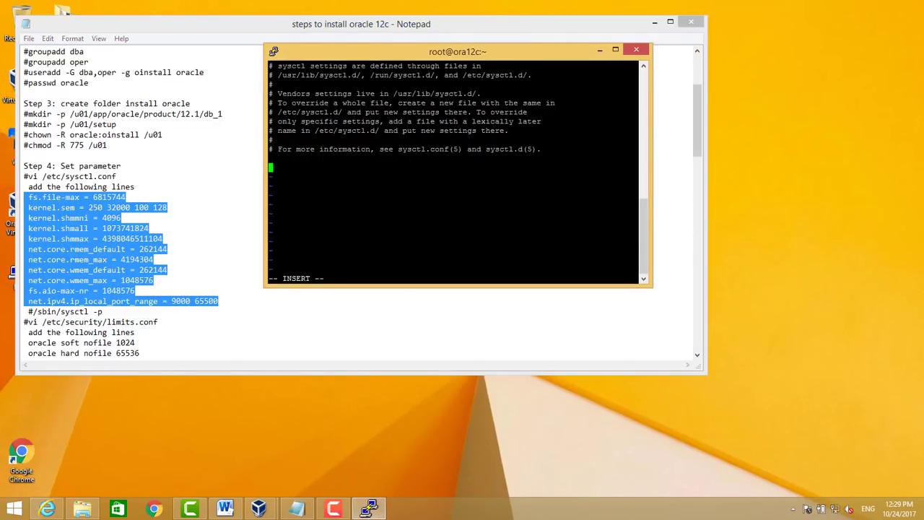
{"action": "key", "text": "shift+Insert"}
{"action": "key", "text": "Escape"}
{"action": "type", "text": ":wq"}
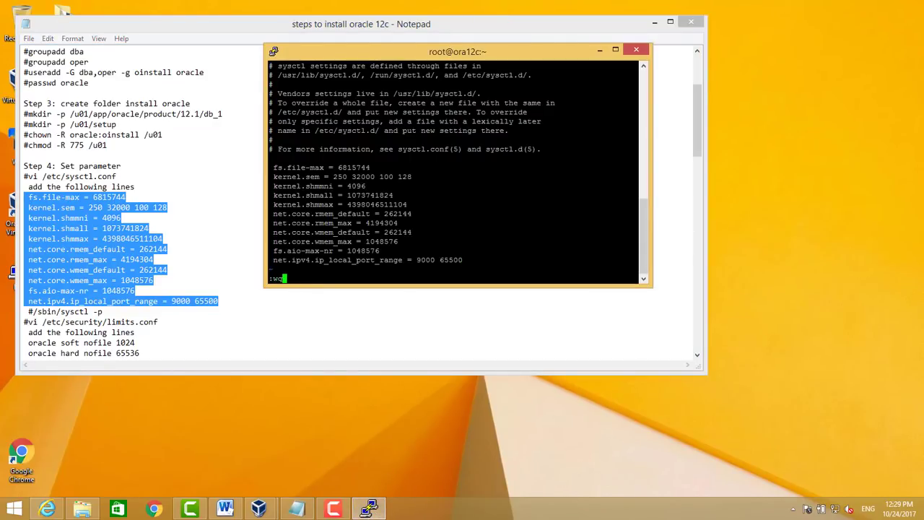
{"action": "key", "text": "Return"}
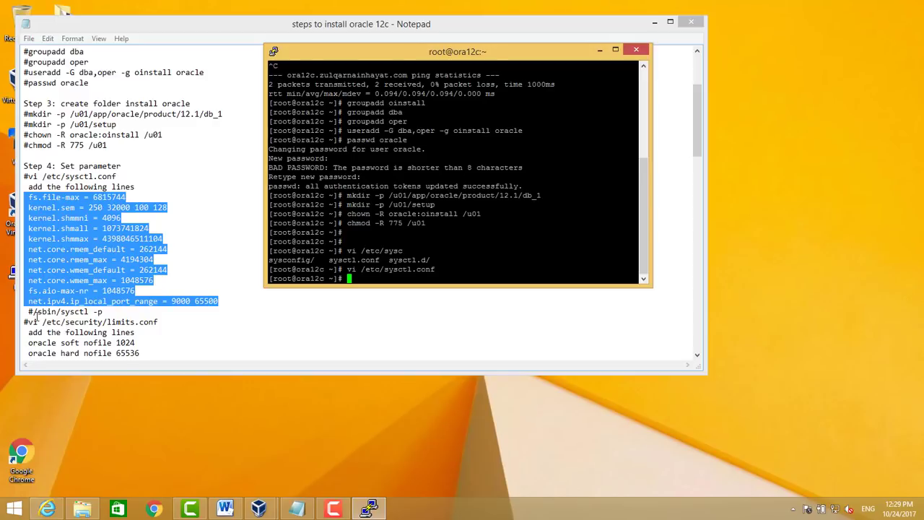
Load the new kernel parameters with /sbin/sysctl -p
{"action": "left_click_drag", "start_coordinate": [34, 311], "coordinate": [119, 312]}
{"action": "key", "text": "ctrl+c"}
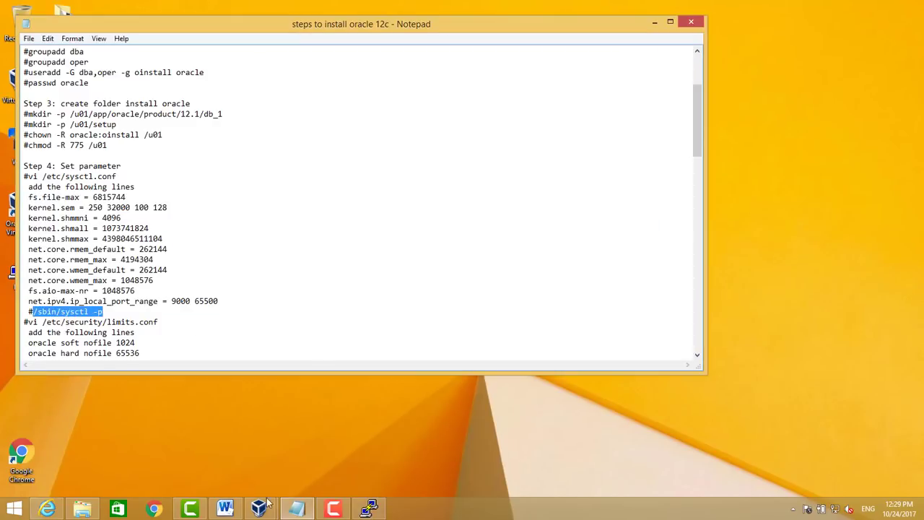
{"action": "left_click", "coordinate": [368, 509]}
{"action": "key", "text": "shift+Insert"}
{"action": "key", "text": "Return"}
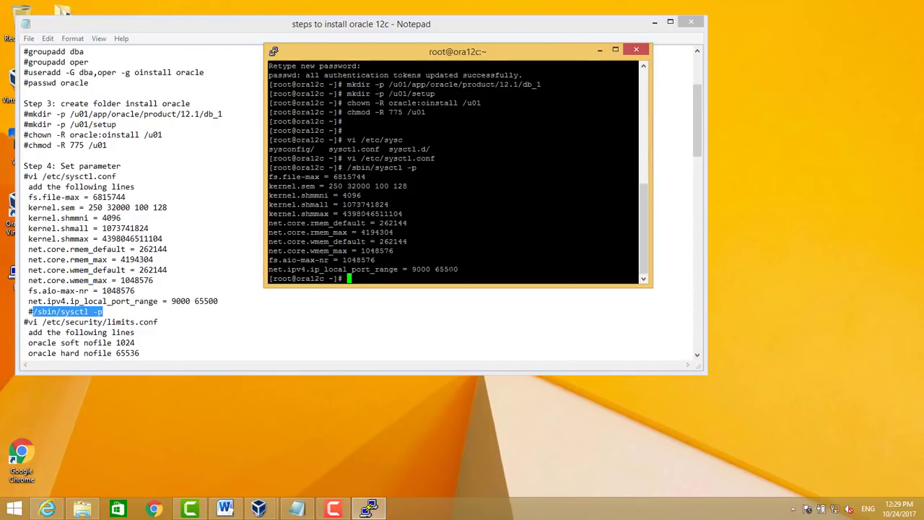
{"action": "type", "text": "vi /etc/"}
{"action": "key", "text": "BackSpace"}
{"action": "key", "text": "BackSpace"}
{"action": "key", "text": "BackSpace"}
{"action": "key", "text": "BackSpace"}
{"action": "key", "text": "BackSpace"}
{"action": "key", "text": "BackSpace"}
{"action": "key", "text": "BackSpace"}
{"action": "key", "text": "BackSpace"}
Open /etc/security/limits.conf in vi and select the six oracle limit lines in the notes
{"action": "key", "text": "ctrl+l"}
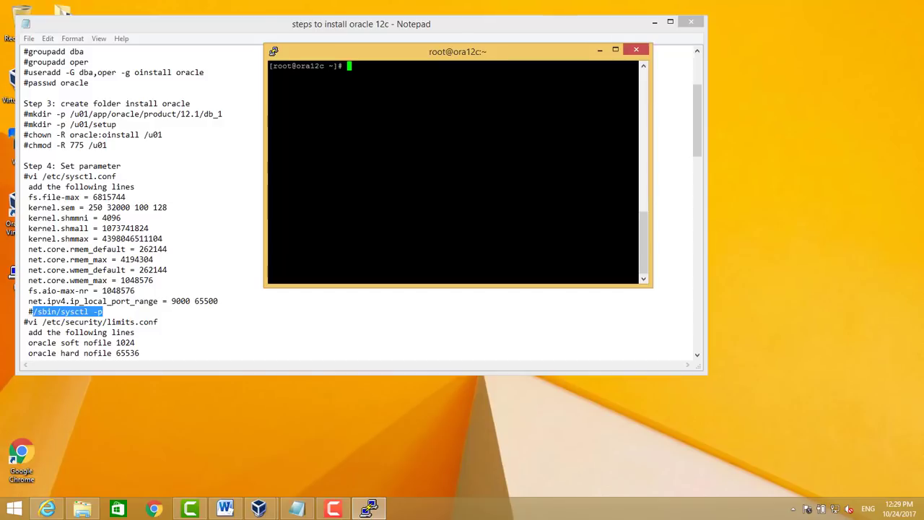
{"action": "type", "text": "vi /etc/security/limits.c"}
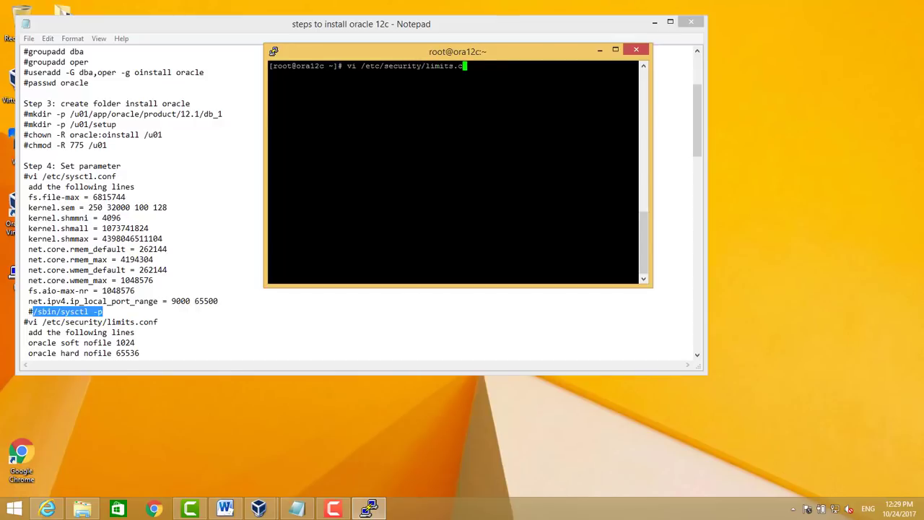
{"action": "type", "text": "onf"}
{"action": "key", "text": "Return"}
{"action": "key", "text": "Down"}
{"action": "key", "text": "Down"}
{"action": "key", "text": "Down"}
{"action": "key", "text": "Down"}
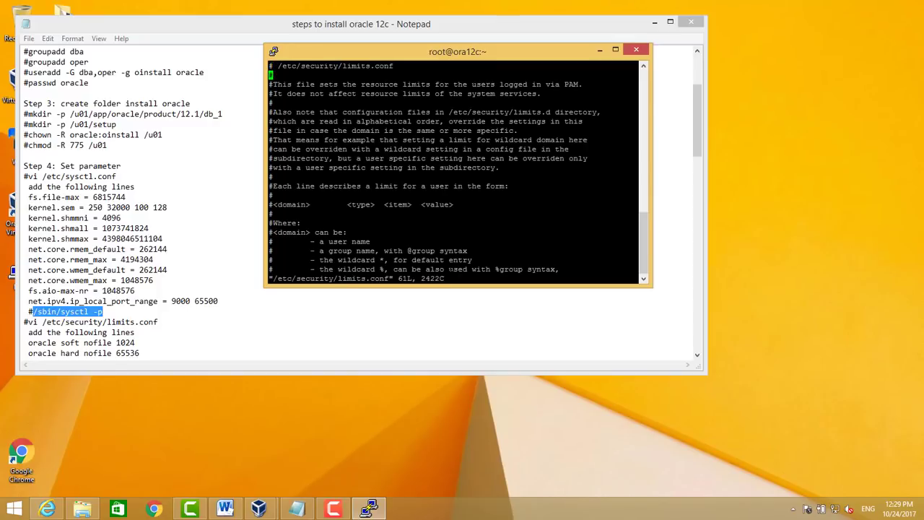
{"action": "left_click", "coordinate": [80, 332]}
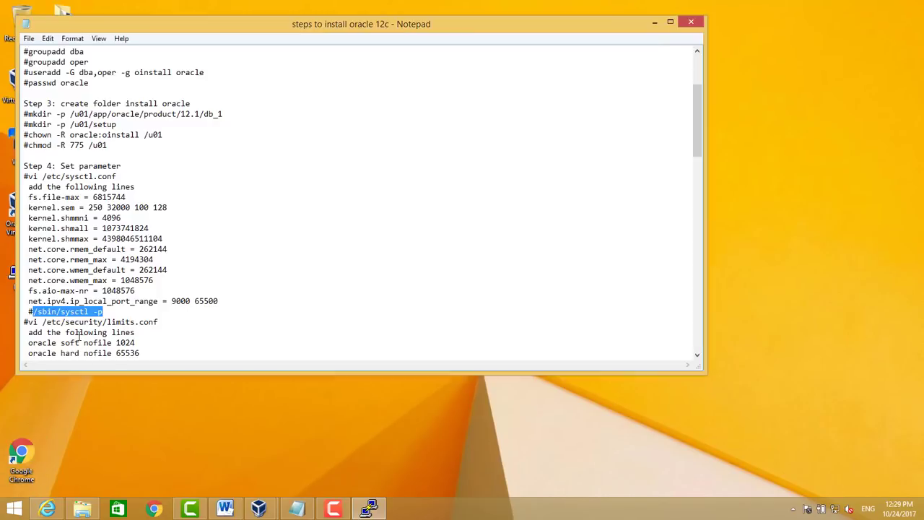
{"action": "scroll", "coordinate": [79, 336], "scroll_direction": "down", "scroll_amount": 2}
{"action": "scroll", "coordinate": [80, 336], "scroll_direction": "down", "scroll_amount": 1}
{"action": "left_click_drag", "start_coordinate": [136, 301], "coordinate": [31, 252]}
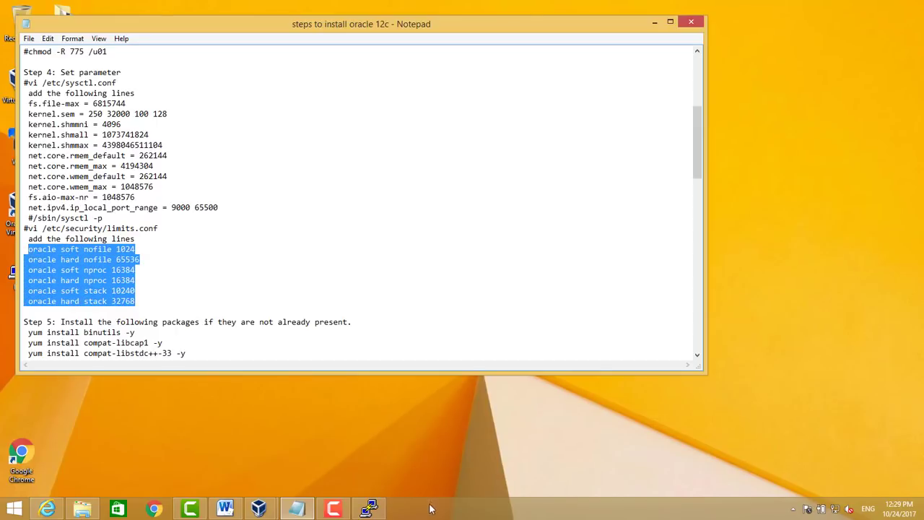
{"action": "left_click", "coordinate": [369, 509]}
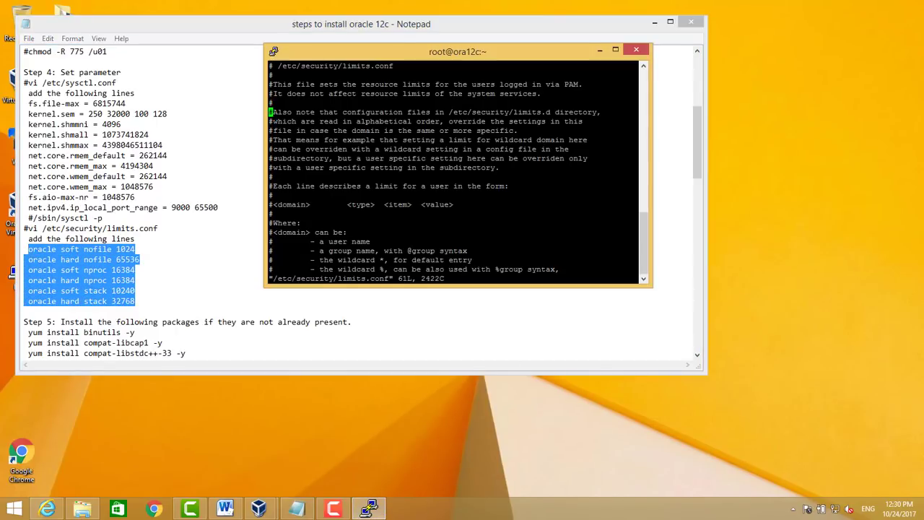
Insert the oracle nofile, nproc and stack limits below #<domain> and save with :wq!
{"action": "key", "text": "Down"}
{"action": "key", "text": "Down"}
{"action": "key", "text": "Right"}
{"action": "key", "text": "Right"}
{"action": "key", "text": "Right"}
{"action": "key", "text": "Right"}
{"action": "key", "text": "Right"}
{"action": "key", "text": "Right"}
{"action": "key", "text": "Right"}
{"action": "key", "text": "Right"}
{"action": "key", "text": "Right"}
{"action": "key", "text": "Right"}
{"action": "key", "text": "Right"}
{"action": "key", "text": "Right"}
{"action": "key", "text": "Right"}
{"action": "key", "text": "Right"}
{"action": "key", "text": "Right"}
{"action": "key", "text": "Right"}
{"action": "key", "text": "Right"}
{"action": "key", "text": "Right"}
{"action": "key", "text": "Right"}
{"action": "key", "text": "Right"}
{"action": "key", "text": "a"}
{"action": "key", "text": "Return"}
{"action": "key", "text": "shift+Insert"}
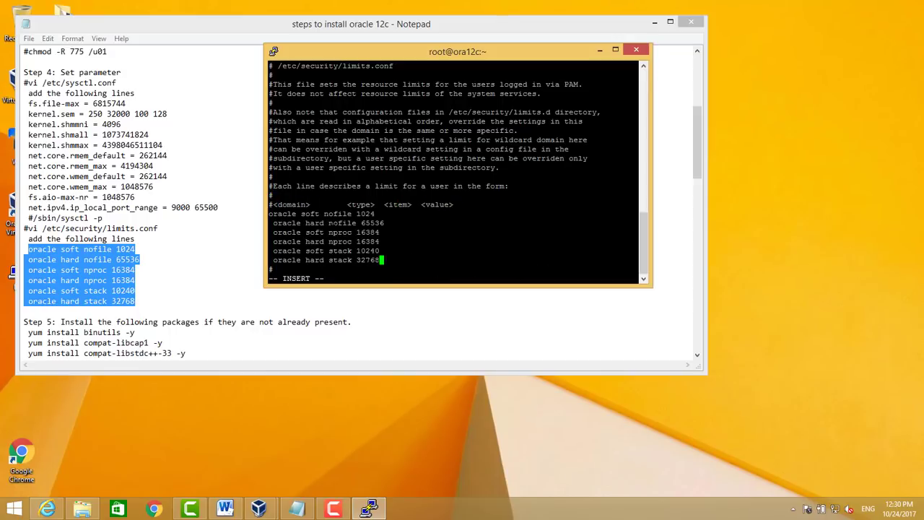
{"action": "key", "text": "Escape"}
{"action": "type", "text": ":wq!"}
{"action": "key", "text": "Return"}
{"action": "key", "text": "Return"}
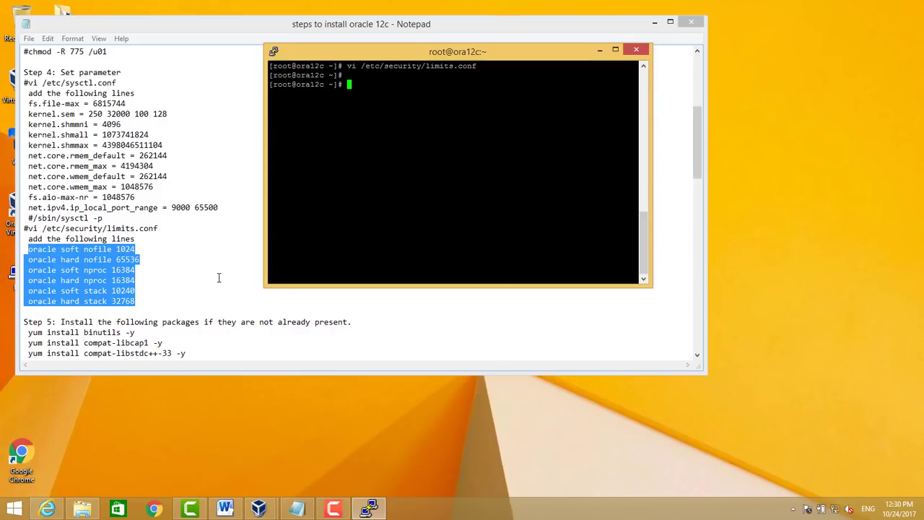
{"action": "left_click", "coordinate": [27, 333]}
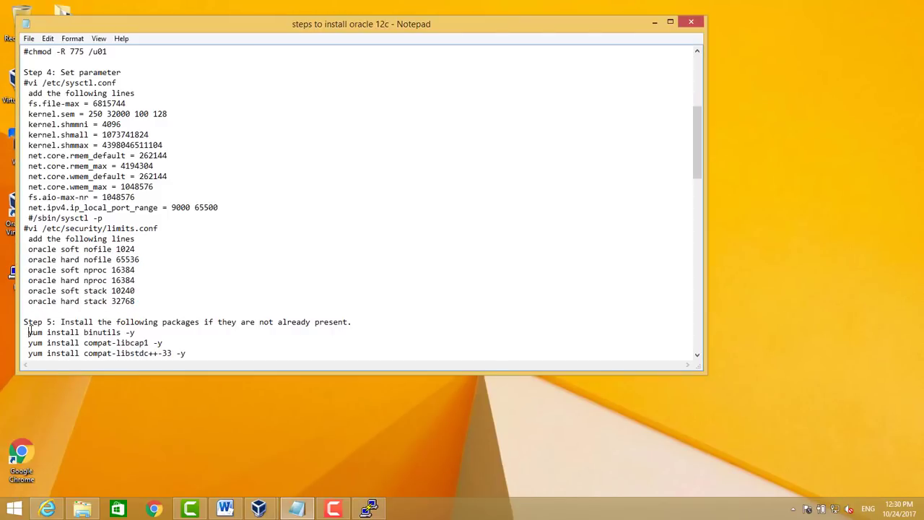
Copy the Step 5 yum install commands from the notes and run them in the root PuTTY session
{"action": "left_click_drag", "start_coordinate": [27, 332], "coordinate": [190, 246]}
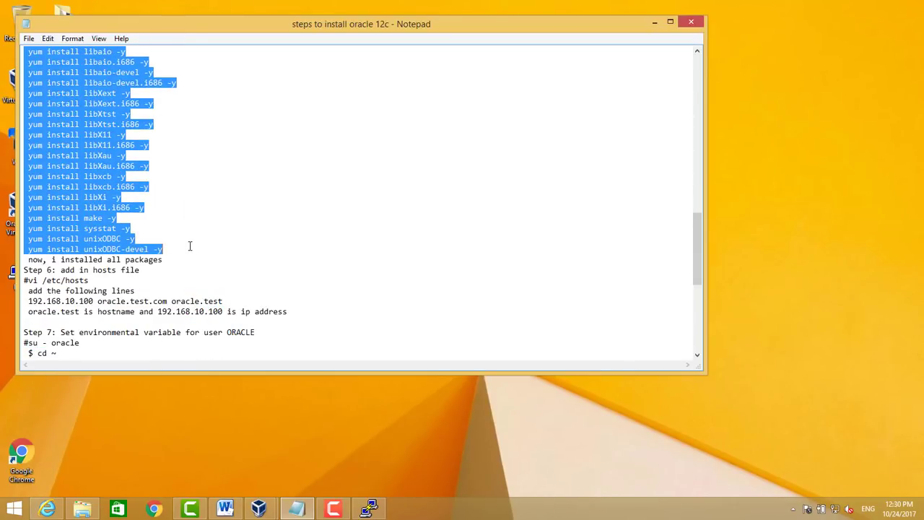
{"action": "left_click", "coordinate": [370, 512]}
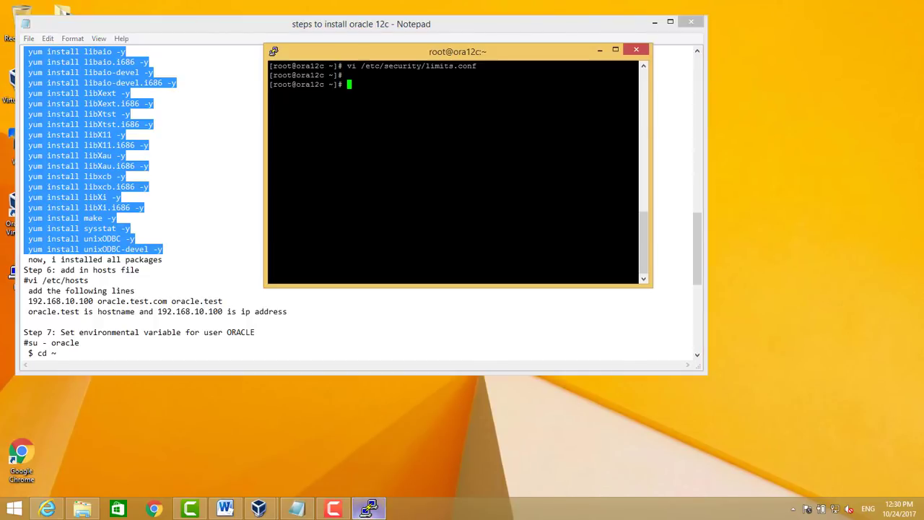
{"action": "right_click", "coordinate": [393, 209]}
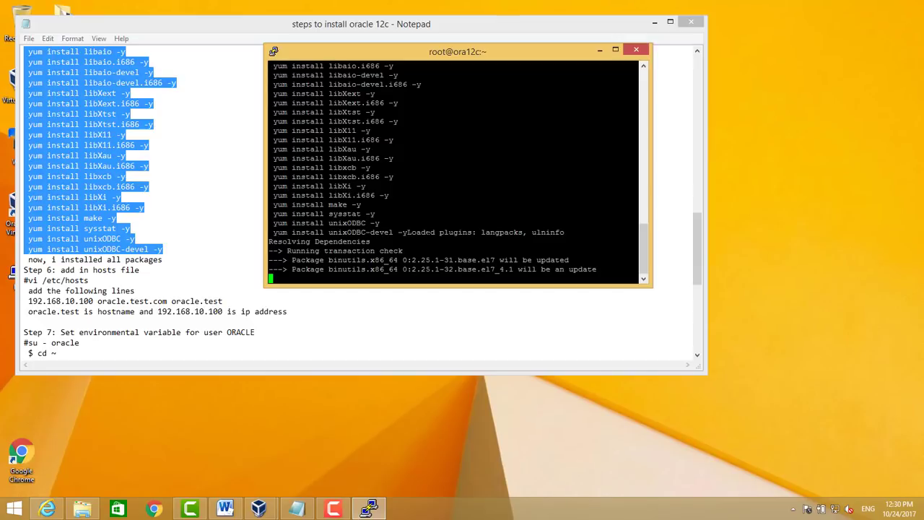
{"action": "mouse_move", "coordinate": [332, 511]}
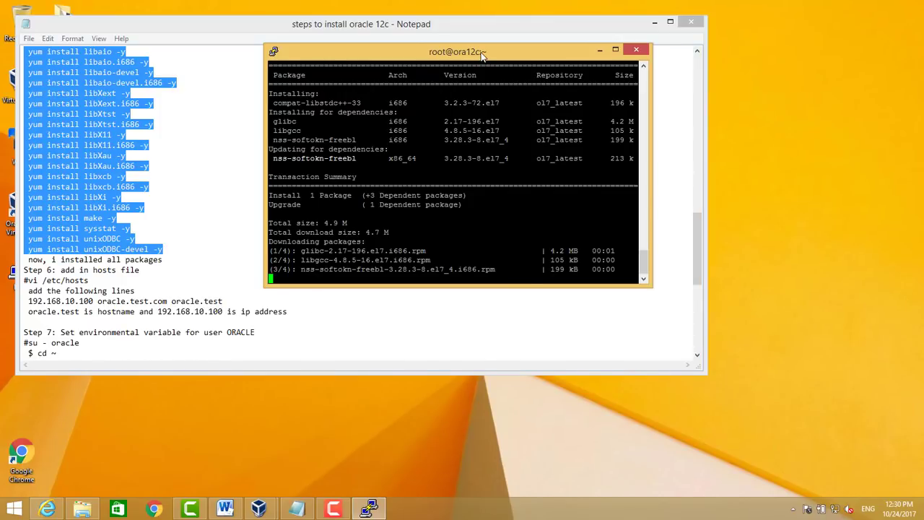
Make the PuTTY window taller and wider, and minimize the installation notes
{"action": "left_click_drag", "start_coordinate": [640, 288], "coordinate": [642, 369]}
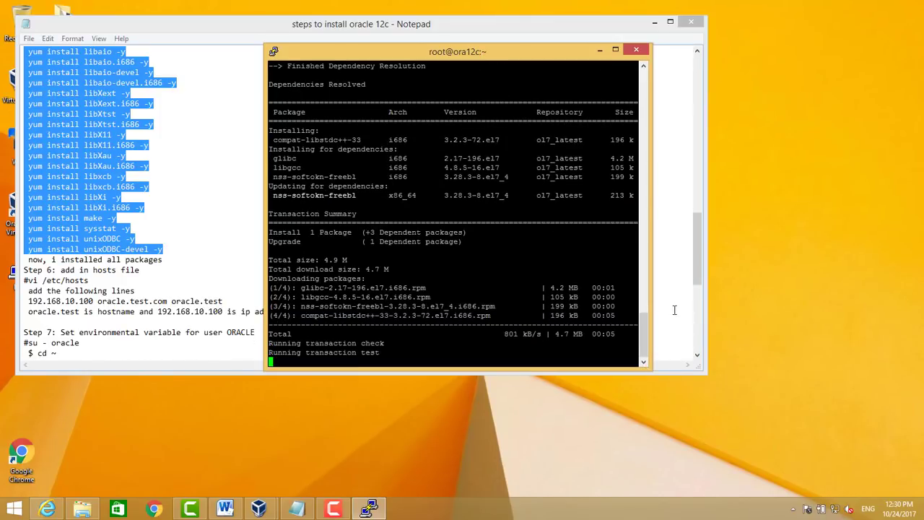
{"action": "left_click_drag", "start_coordinate": [652, 303], "coordinate": [767, 304]}
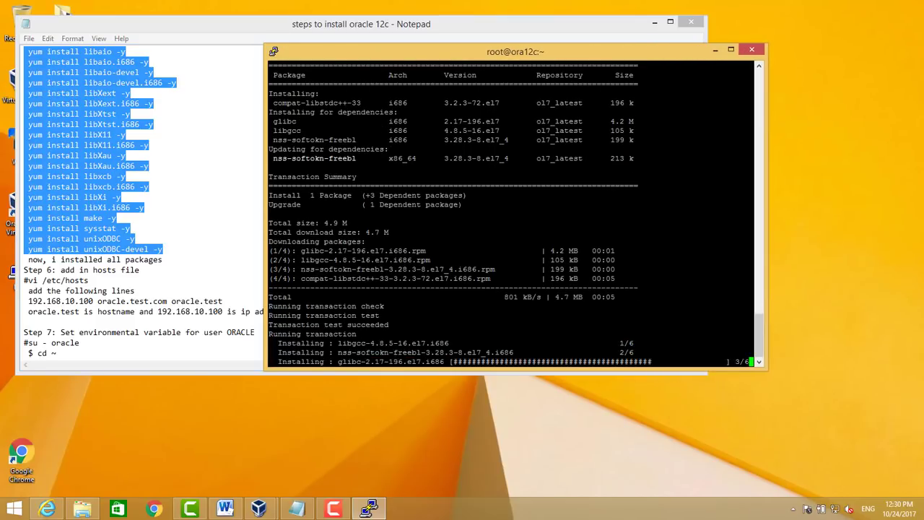
{"action": "left_click", "coordinate": [182, 441]}
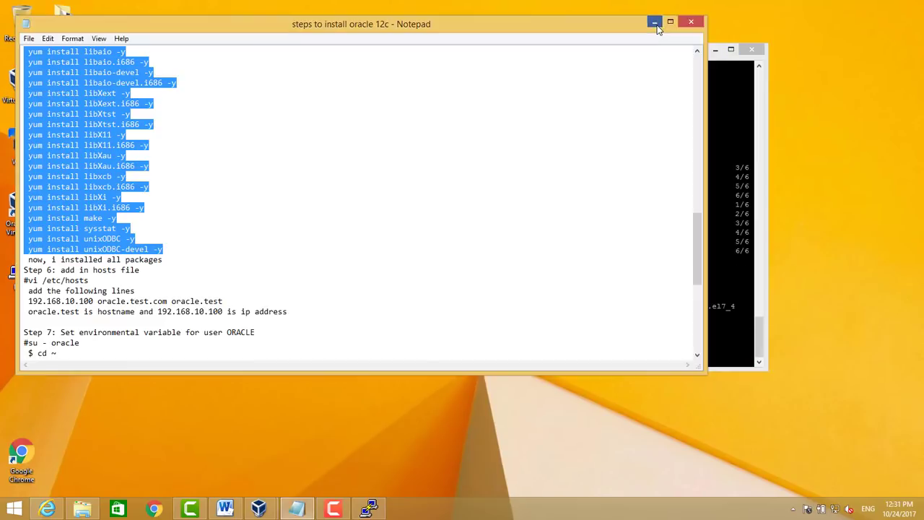
{"action": "left_click", "coordinate": [655, 22]}
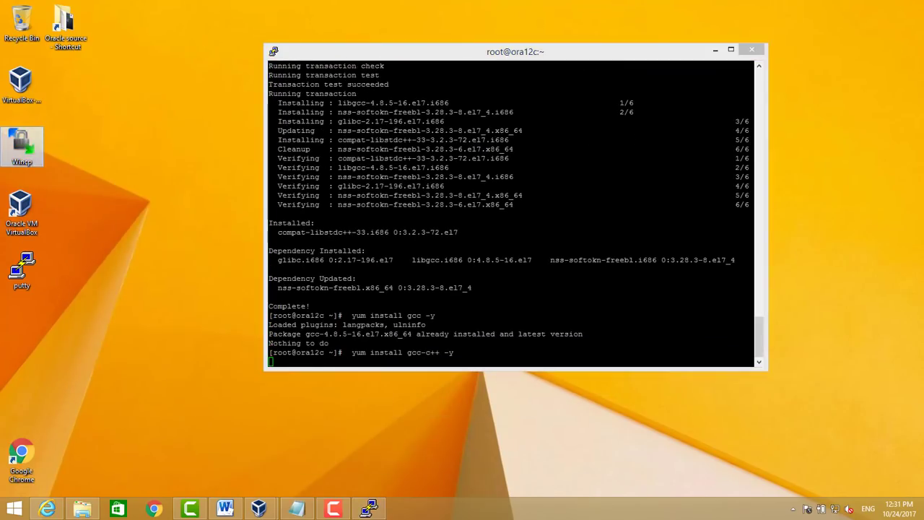
Launch WinSCP and log in to 10.10.85.127 with the database owner's credentials, trusting the host key
{"action": "double_click", "coordinate": [22, 144]}
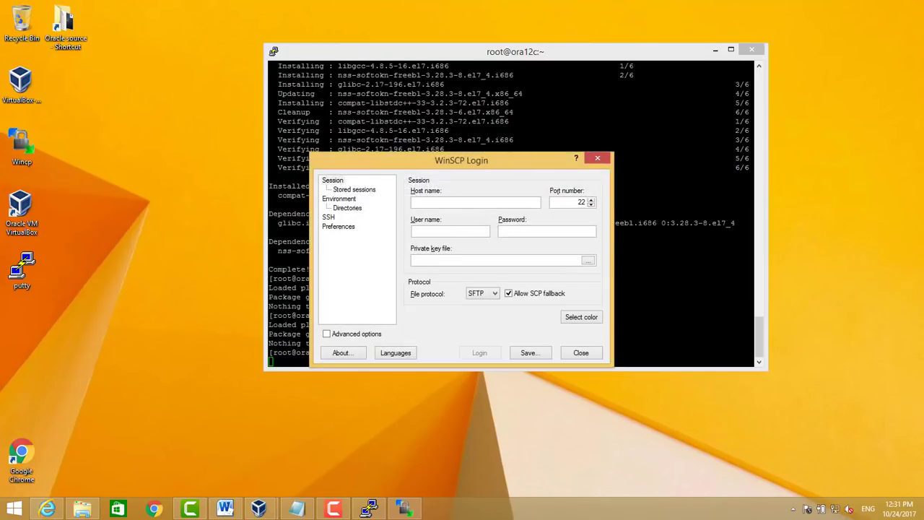
{"action": "type", "text": "10.3.2"}
{"action": "key", "text": "BackSpace"}
{"action": "key", "text": "BackSpace"}
{"action": "key", "text": "BackSpace"}
{"action": "type", "text": "10"}
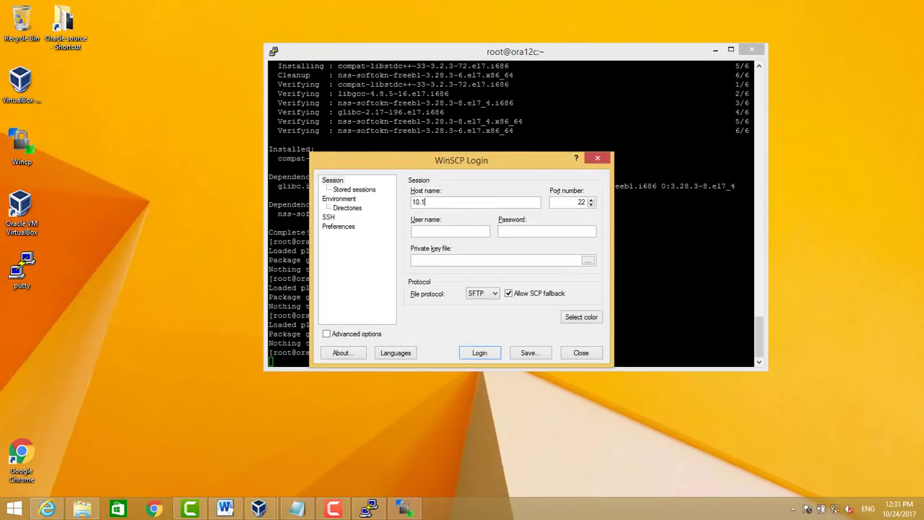
{"action": "type", "text": ".85.2"}
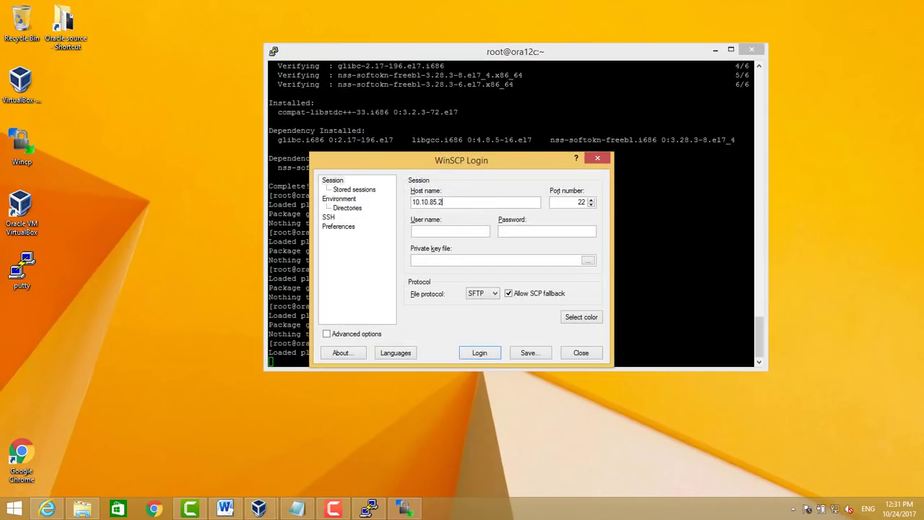
{"action": "type", "text": "27"}
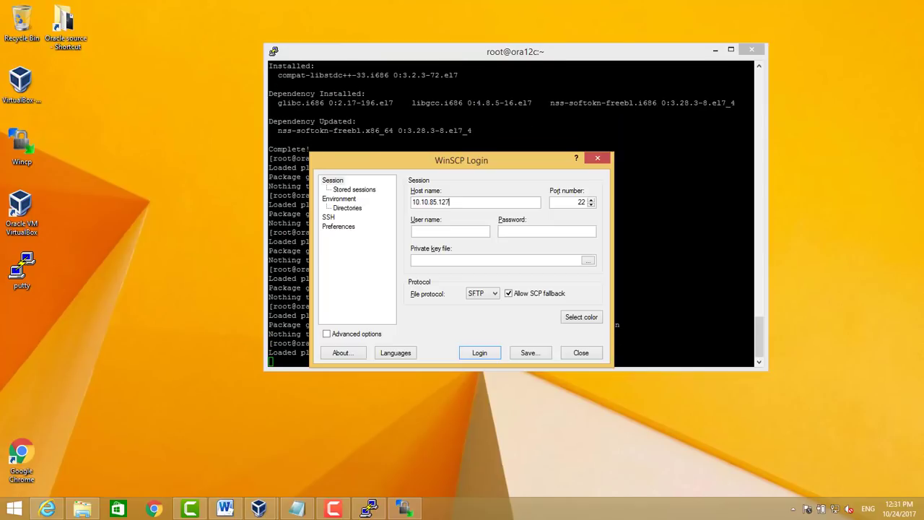
{"action": "key", "text": "Return"}
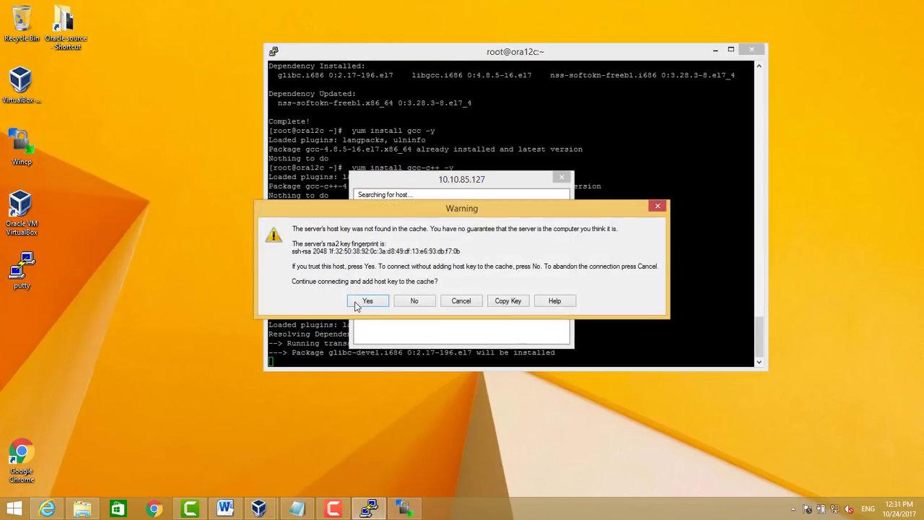
{"action": "left_click", "coordinate": [358, 304]}
{"action": "type", "text": "oracle"}
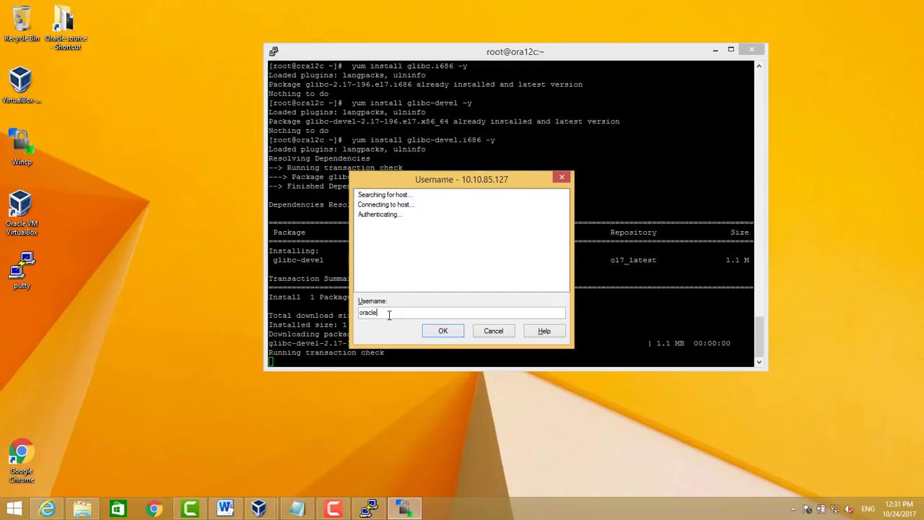
{"action": "key", "text": "Return"}
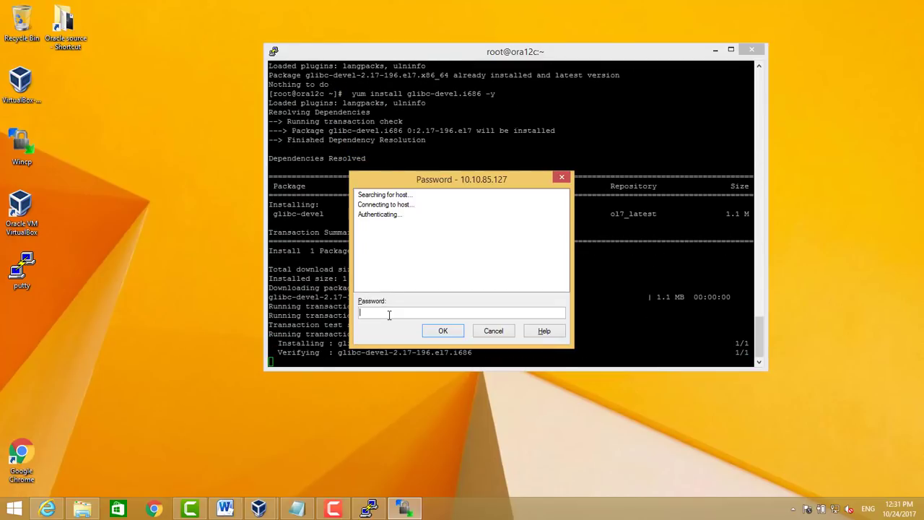
{"action": "type", "text": "oracle"}
{"action": "key", "text": "Return"}
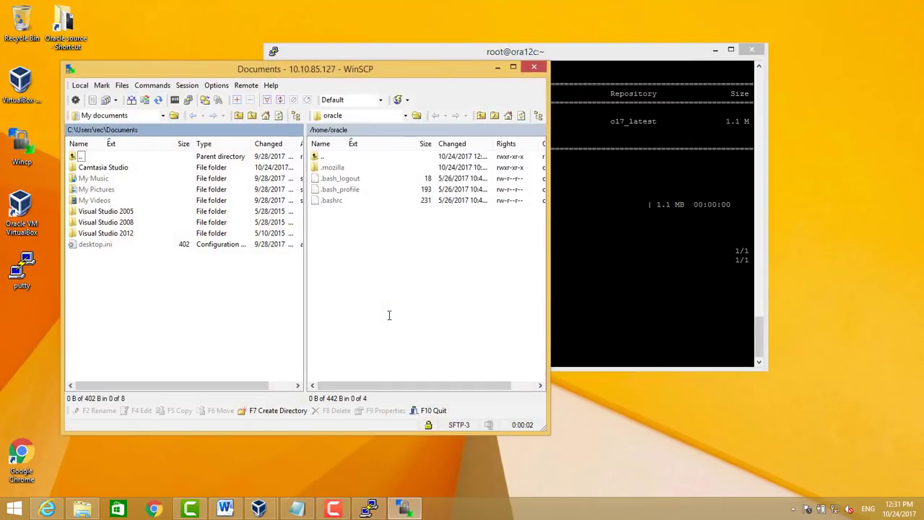
Switch WinSCP's remote panel to the /u01/setup folder
{"action": "left_click", "coordinate": [343, 118]}
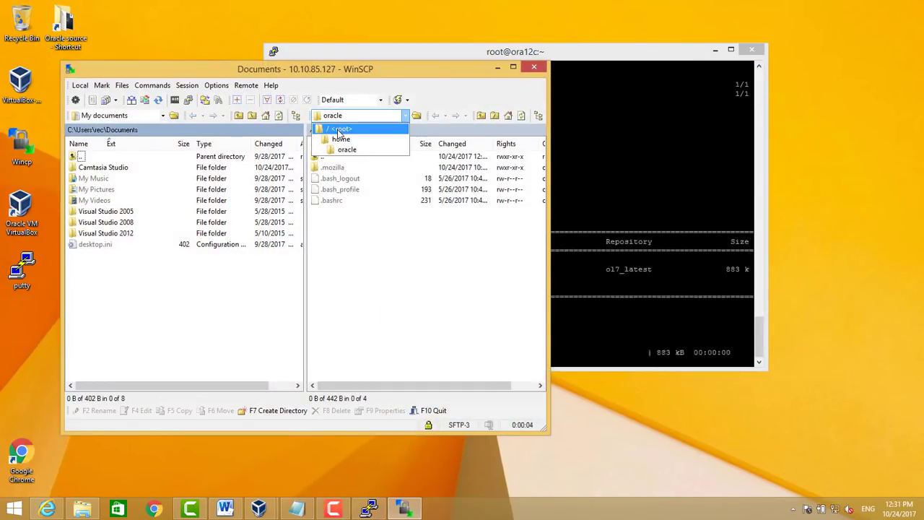
{"action": "left_click", "coordinate": [338, 126]}
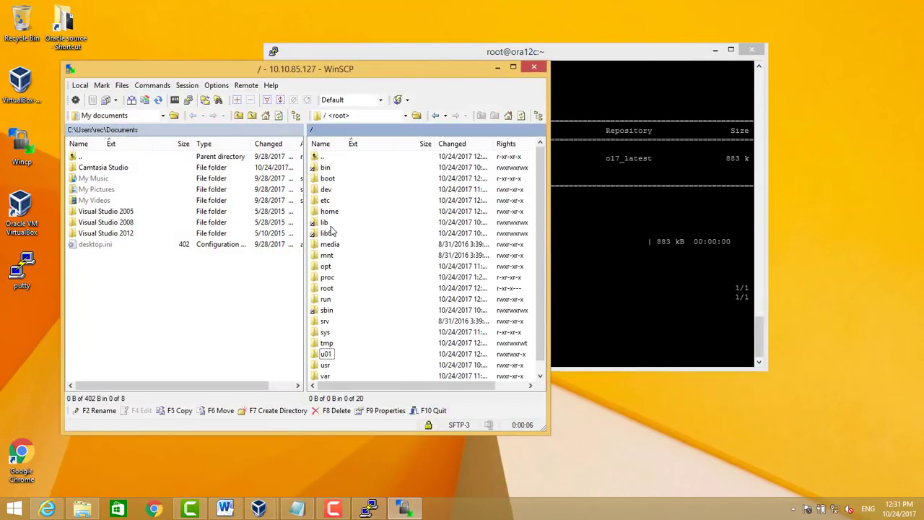
{"action": "double_click", "coordinate": [324, 353]}
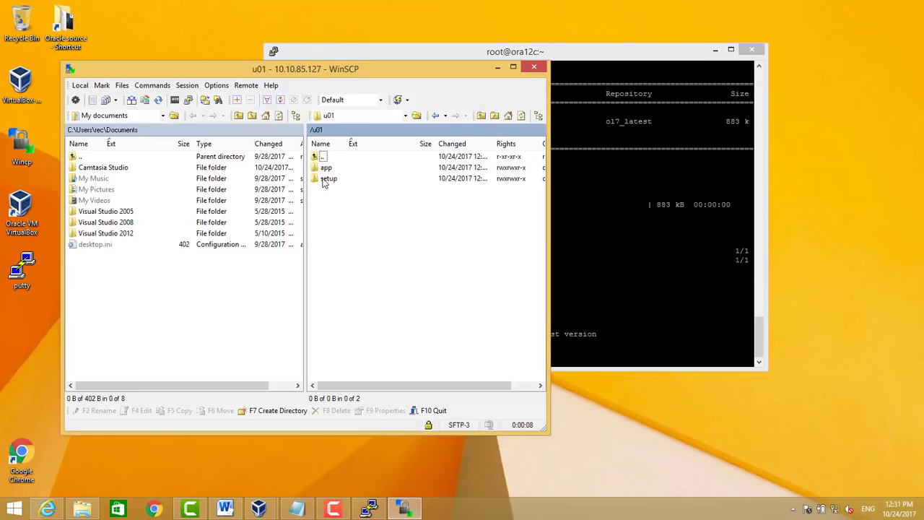
{"action": "double_click", "coordinate": [327, 179]}
In the local panel, open Desktop > stage_oracle12 > oracle12c software and select both database ZIP files
{"action": "left_click", "coordinate": [101, 114]}
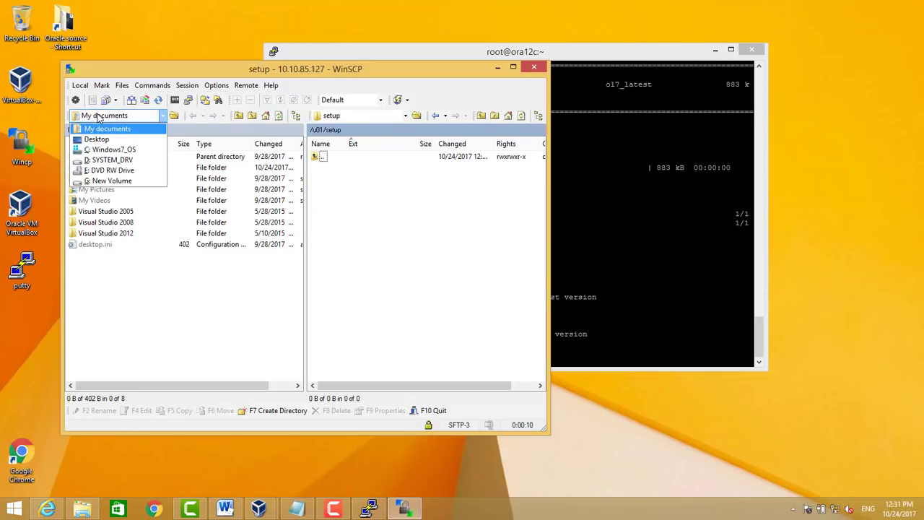
{"action": "left_click", "coordinate": [99, 139]}
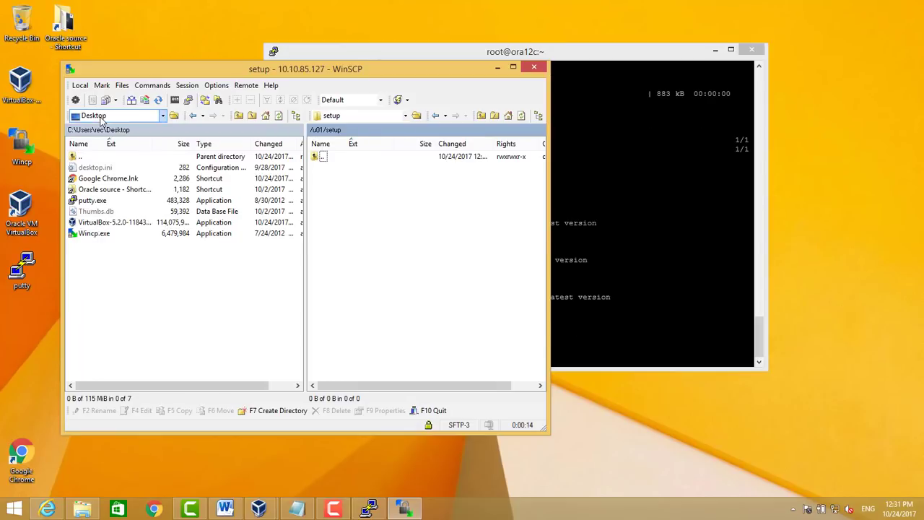
{"action": "left_click", "coordinate": [101, 117]}
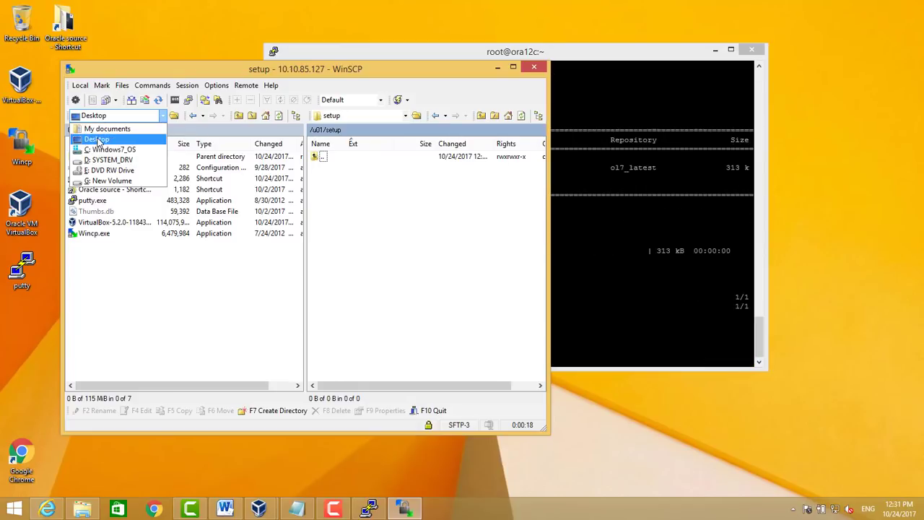
{"action": "left_click", "coordinate": [98, 139]}
{"action": "double_click", "coordinate": [94, 190]}
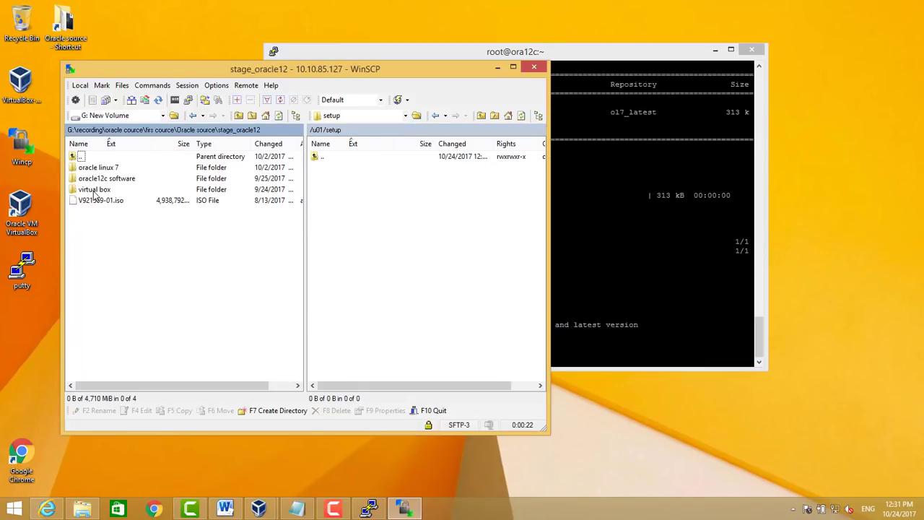
{"action": "double_click", "coordinate": [98, 180]}
{"action": "left_click_drag", "start_coordinate": [107, 202], "coordinate": [409, 212]}
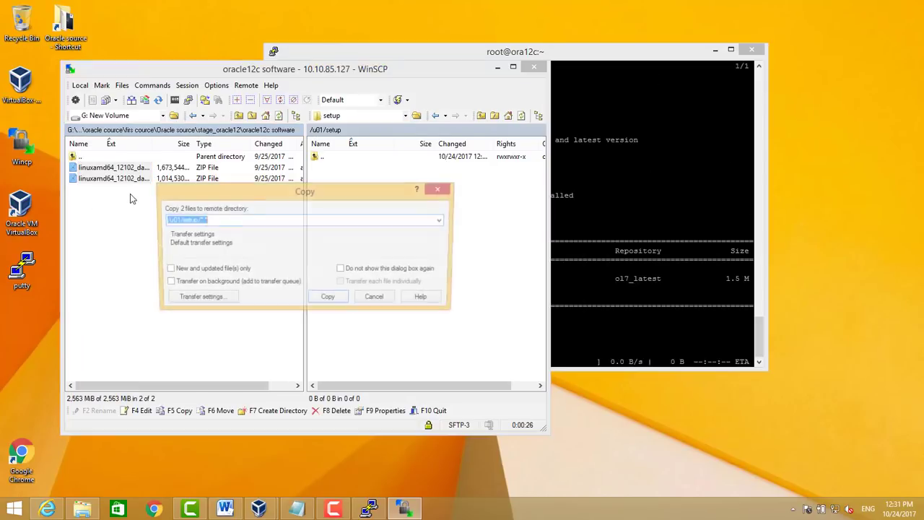
Start copying the ZIP files to /u01/setup and arrange PuTTY beside the copy progress window
{"action": "left_click", "coordinate": [336, 299]}
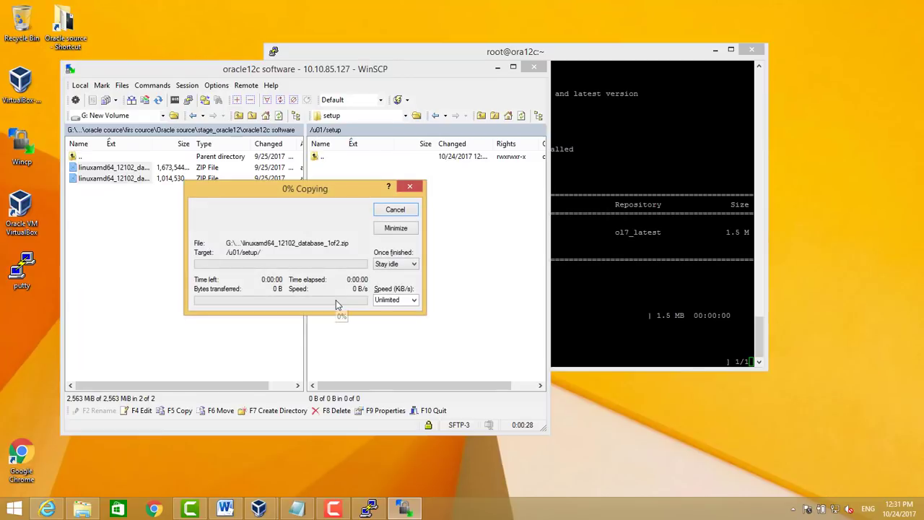
{"action": "left_click", "coordinate": [615, 278]}
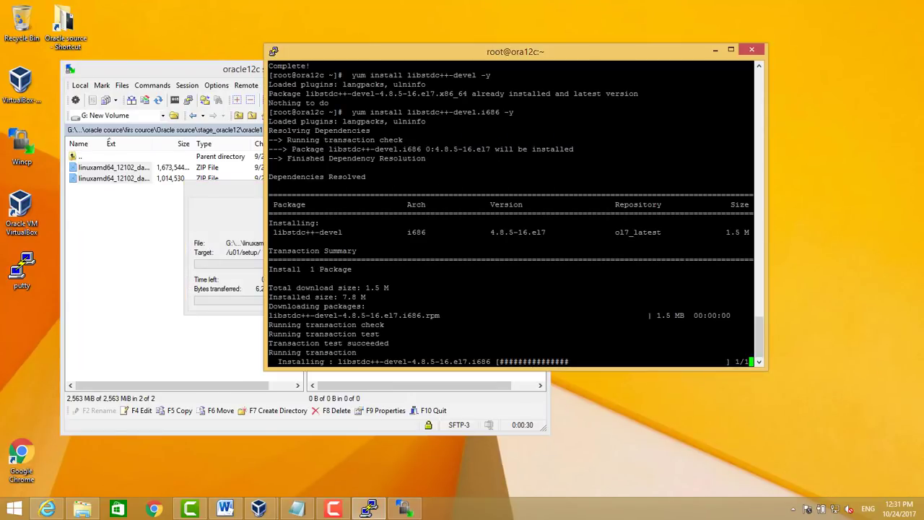
{"action": "left_click_drag", "start_coordinate": [402, 58], "coordinate": [536, 38]}
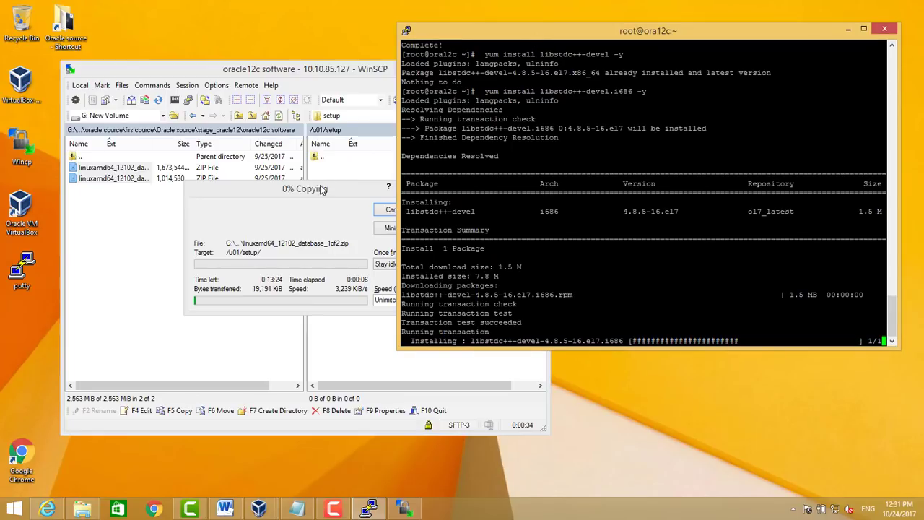
{"action": "left_click_drag", "start_coordinate": [322, 189], "coordinate": [272, 196]}
{"action": "left_click", "coordinate": [704, 38]}
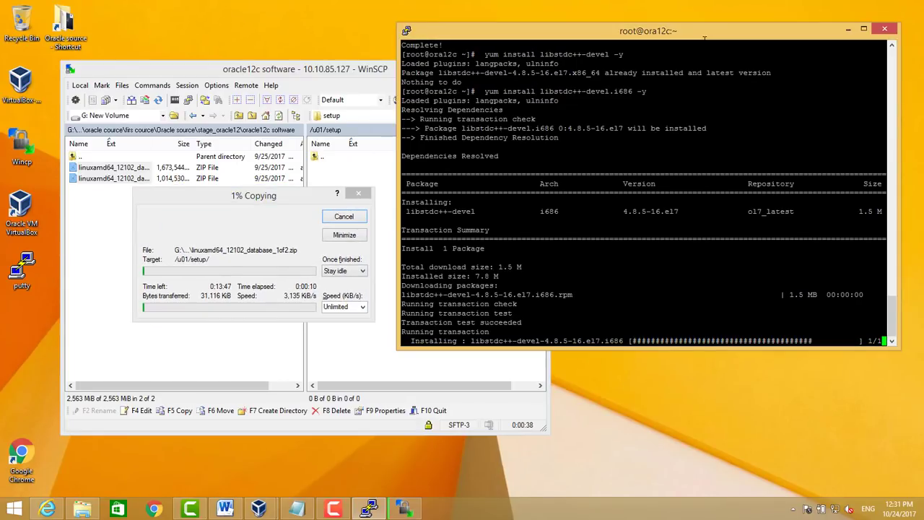
Install libaio in PuTTY with 'yum install libaio -y'
{"action": "mouse_move", "coordinate": [190, 509]}
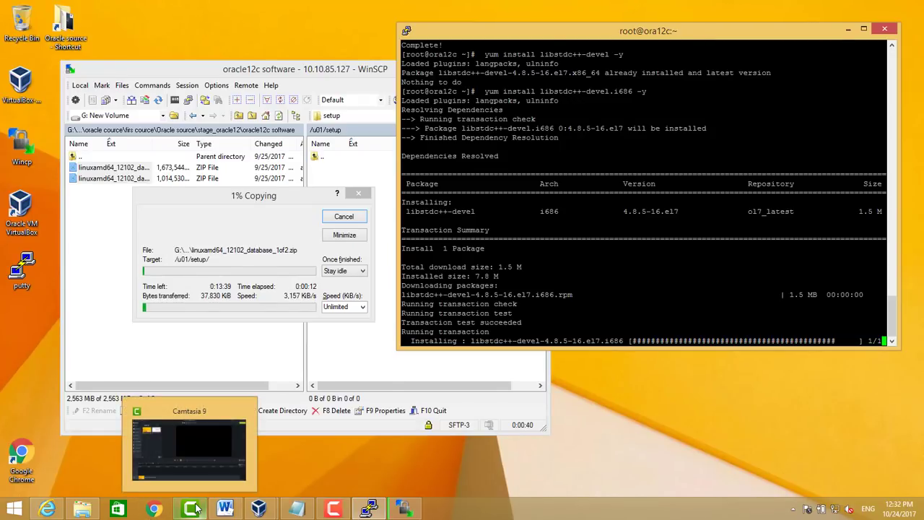
{"action": "left_click", "coordinate": [189, 470]}
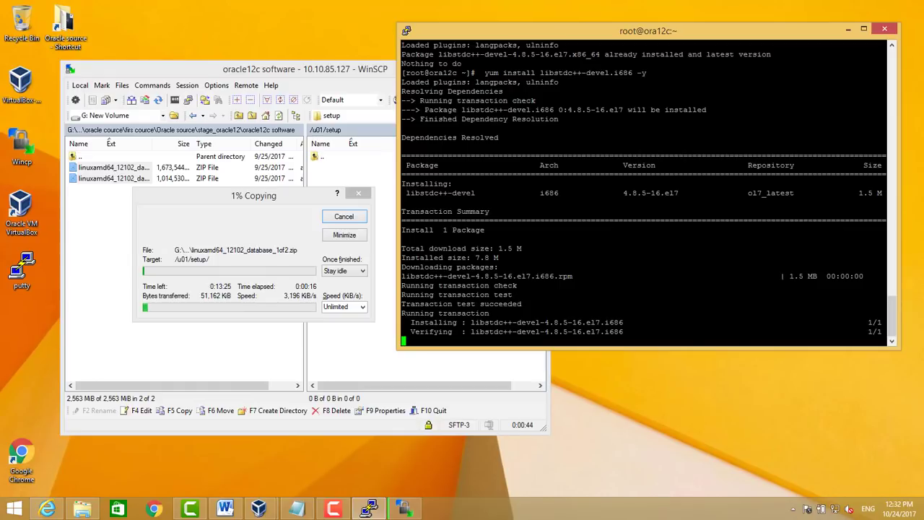
{"action": "type", "text": "yum install libaio -y"}
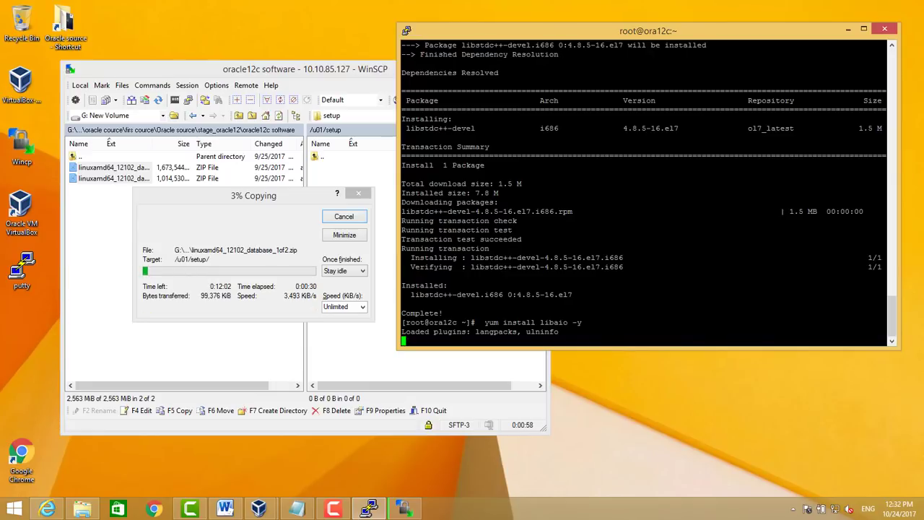
Run yum installs for libaio.i686, libaio-devel and libaio-devel.i686 in PuTTY
{"action": "left_click", "coordinate": [333, 511]}
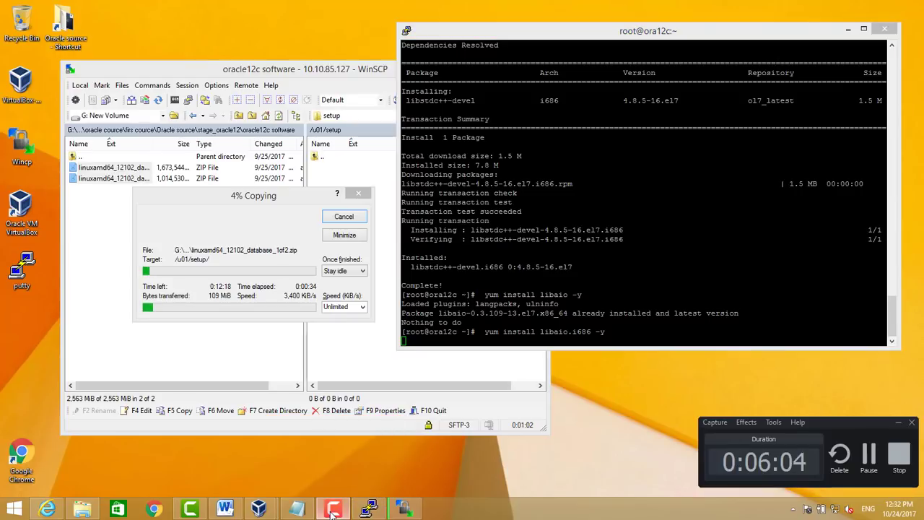
{"action": "left_click", "coordinate": [437, 345]}
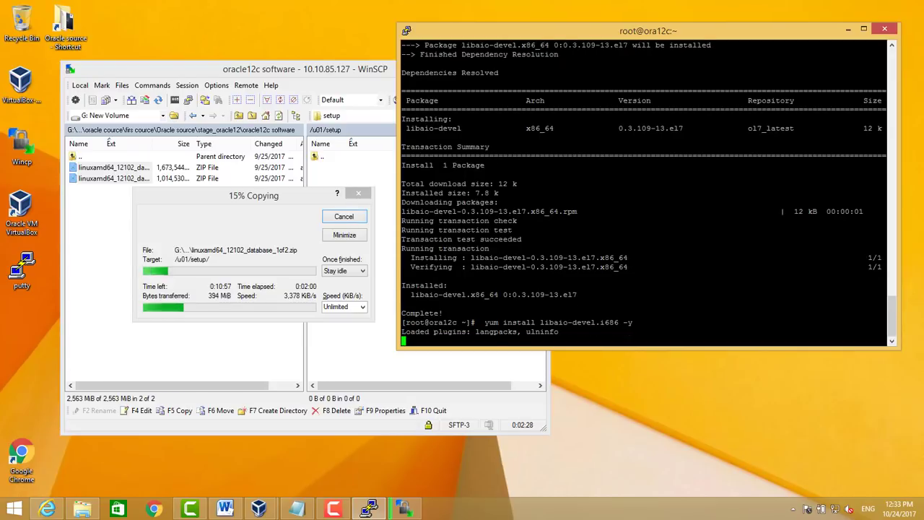
{"action": "left_click", "coordinate": [348, 511]}
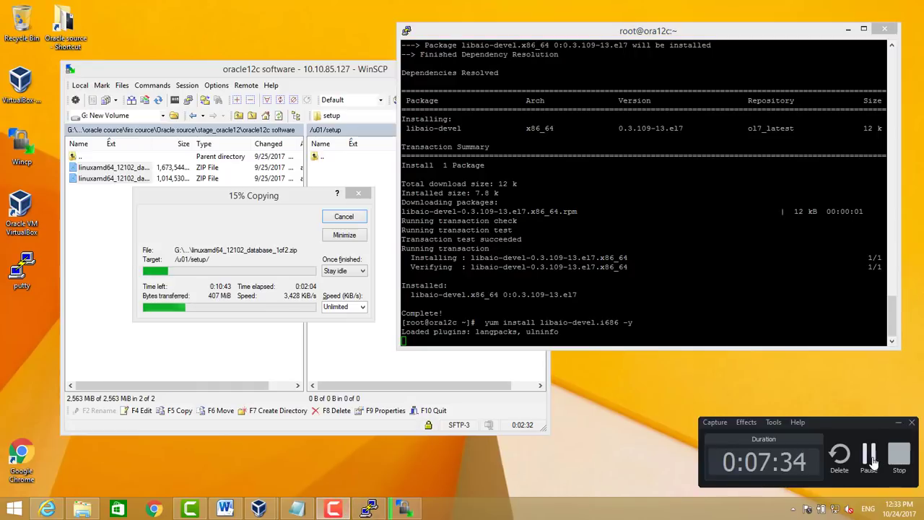
{"action": "left_click", "coordinate": [870, 455]}
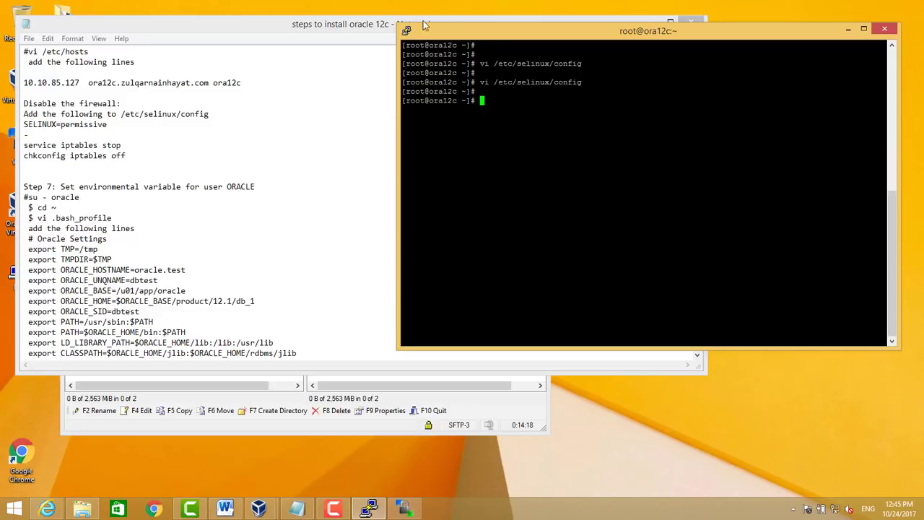
{"action": "left_click_drag", "start_coordinate": [449, 35], "coordinate": [555, 45]}
{"action": "left_click", "coordinate": [95, 93]}
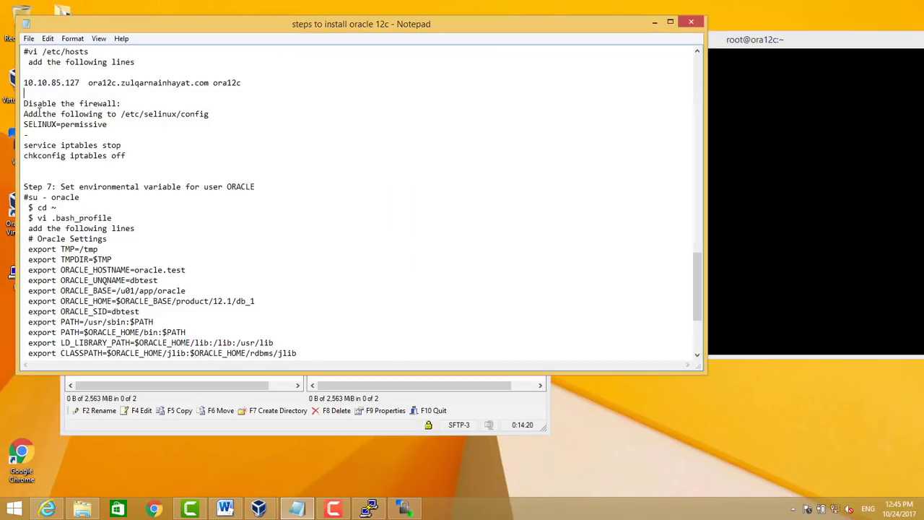
{"action": "left_click_drag", "start_coordinate": [24, 105], "coordinate": [132, 135]}
{"action": "left_click", "coordinate": [123, 128]}
{"action": "left_click_drag", "start_coordinate": [71, 119], "coordinate": [29, 103]}
{"action": "left_click", "coordinate": [290, 134]}
{"action": "left_click", "coordinate": [760, 195]}
{"action": "type", "text": "vi /etc/"}
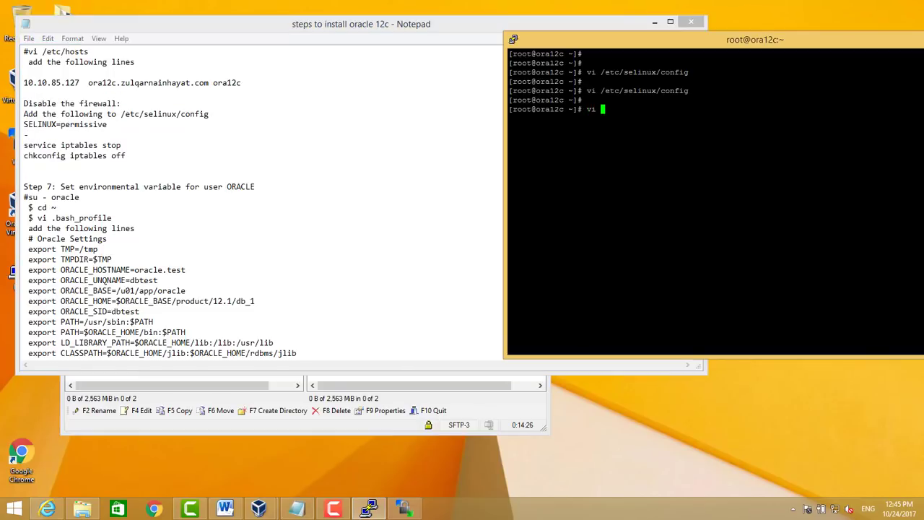
{"action": "type", "text": "sel"}
{"action": "key", "text": "Tab"}
{"action": "type", "text": "config"}
{"action": "key", "text": "Return"}
{"action": "key", "text": "Down"}
{"action": "key", "text": "Down"}
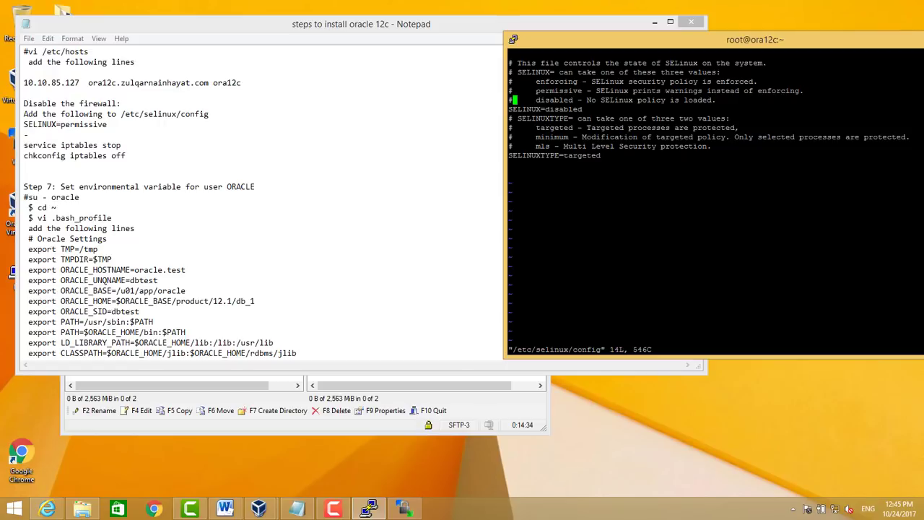
{"action": "left_click_drag", "start_coordinate": [536, 100], "coordinate": [690, 100]}
{"action": "triple_click", "coordinate": [571, 109]}
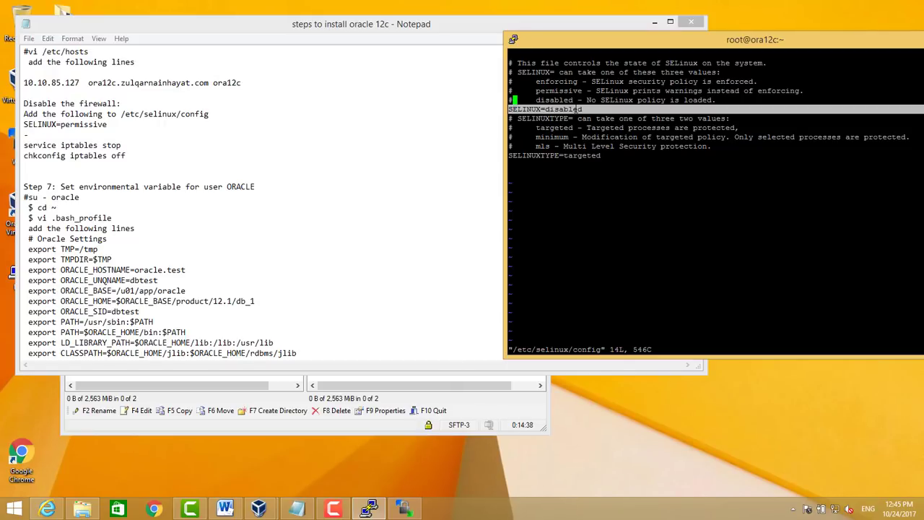
{"action": "left_click", "coordinate": [578, 109]}
{"action": "type", "text": ":q"}
{"action": "key", "text": "Return"}
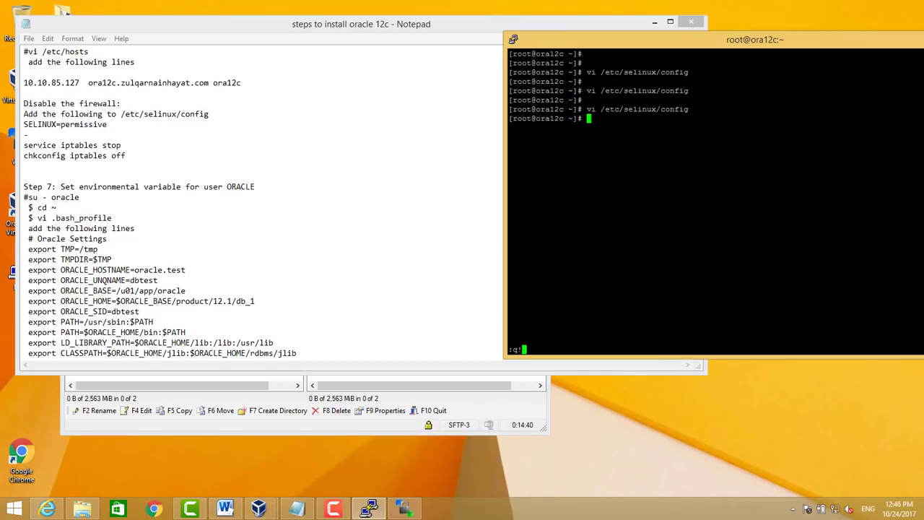
{"action": "key", "text": "Return"}
{"action": "key", "text": "Return"}
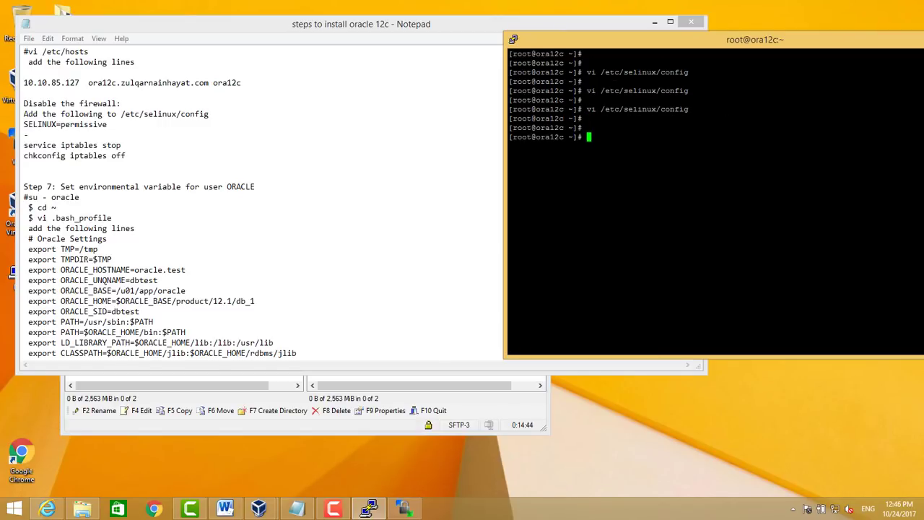
{"action": "type", "text": "su - oracle"}
As the oracle user, paste the Oracle Settings export lines below export PATH in .bash_profile and save
{"action": "key", "text": "Return"}
{"action": "type", "text": "vi ."}
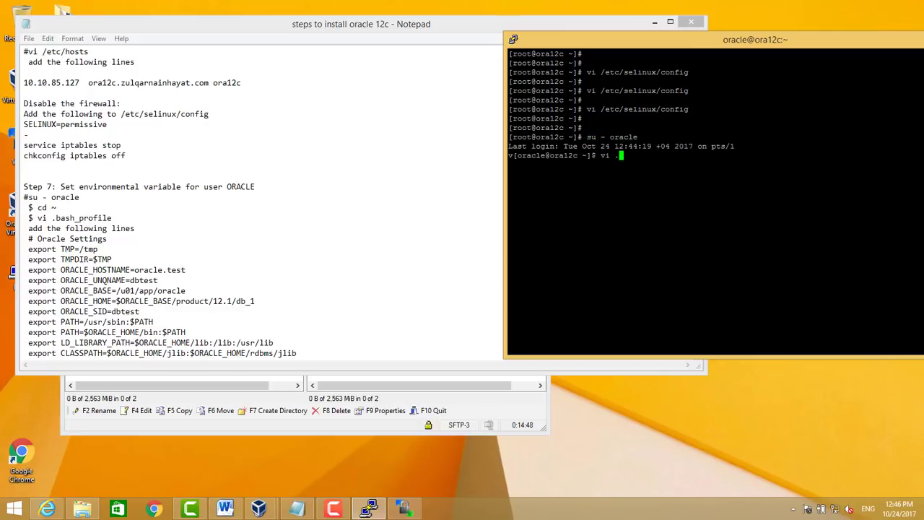
{"action": "type", "text": "bash_p"}
{"action": "key", "text": "Tab"}
{"action": "key", "text": "Return"}
{"action": "key", "text": "Down"}
{"action": "key", "text": "Down"}
{"action": "key", "text": "Down"}
{"action": "key", "text": "Down"}
{"action": "key", "text": "Down"}
{"action": "key", "text": "Down"}
{"action": "key", "text": "Down"}
{"action": "key", "text": "Down"}
{"action": "key", "text": "Down"}
{"action": "key", "text": "Down"}
{"action": "key", "text": "Down"}
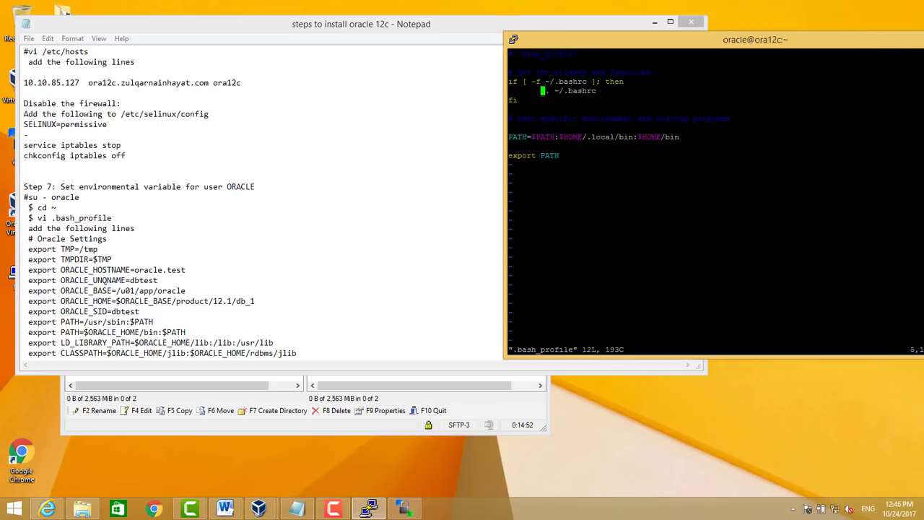
{"action": "key", "text": "shift+a"}
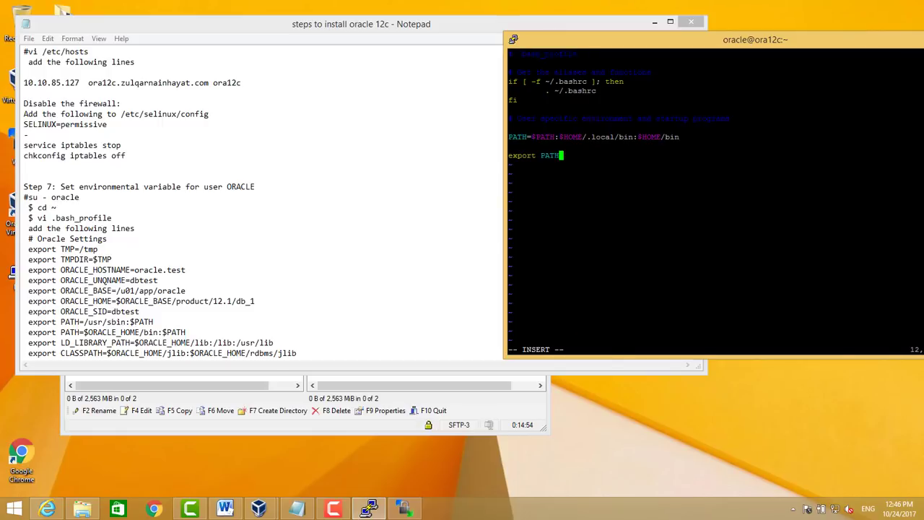
{"action": "key", "text": "Return"}
{"action": "left_click_drag", "start_coordinate": [29, 238], "coordinate": [329, 239]}
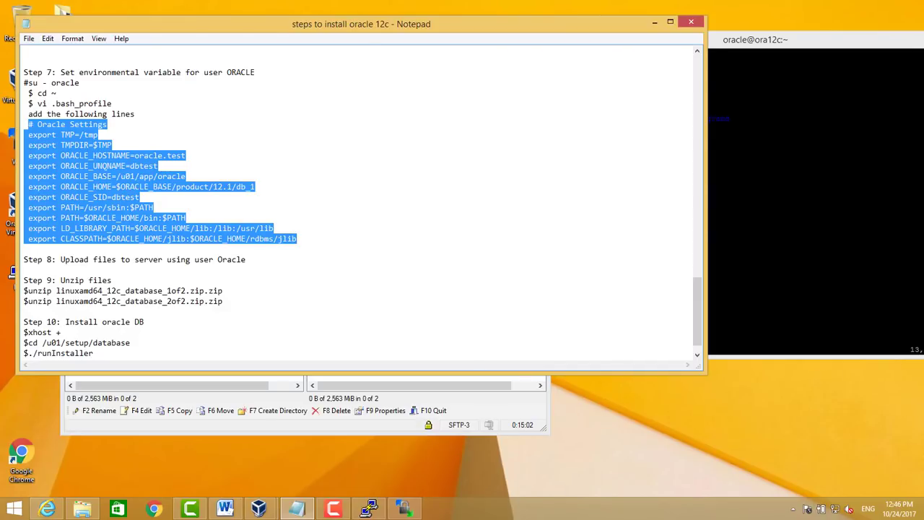
{"action": "key", "text": "alt+Tab"}
{"action": "key", "text": "shift+Insert"}
{"action": "key", "text": "Escape"}
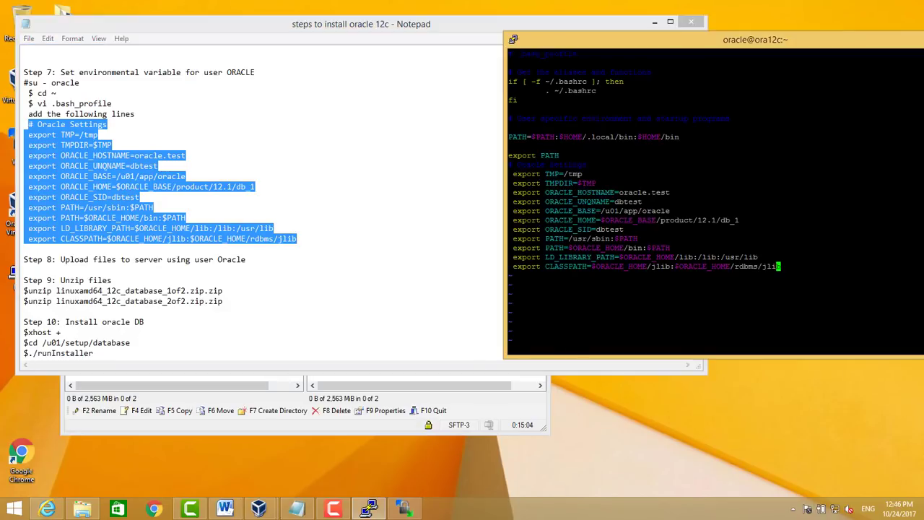
{"action": "type", "text": ":wq!"}
{"action": "key", "text": "Return"}
Log in again as oracle and run env to check the new environment variables
{"action": "key", "text": "Return"}
{"action": "type", "text": "su -"}
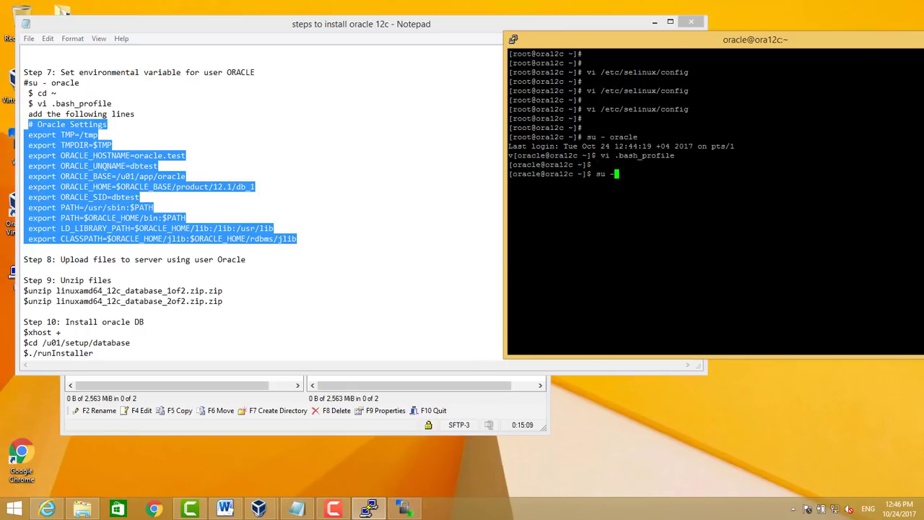
{"action": "key", "text": "Return"}
{"action": "key", "text": "ctrl+c"}
{"action": "key", "text": "ctrl+d"}
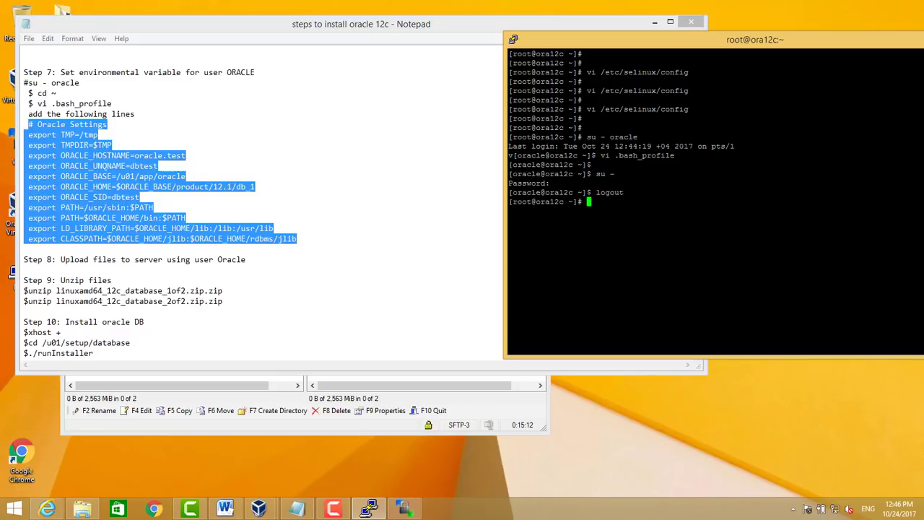
{"action": "type", "text": "su - oracle"}
{"action": "key", "text": "Return"}
{"action": "type", "text": "env"}
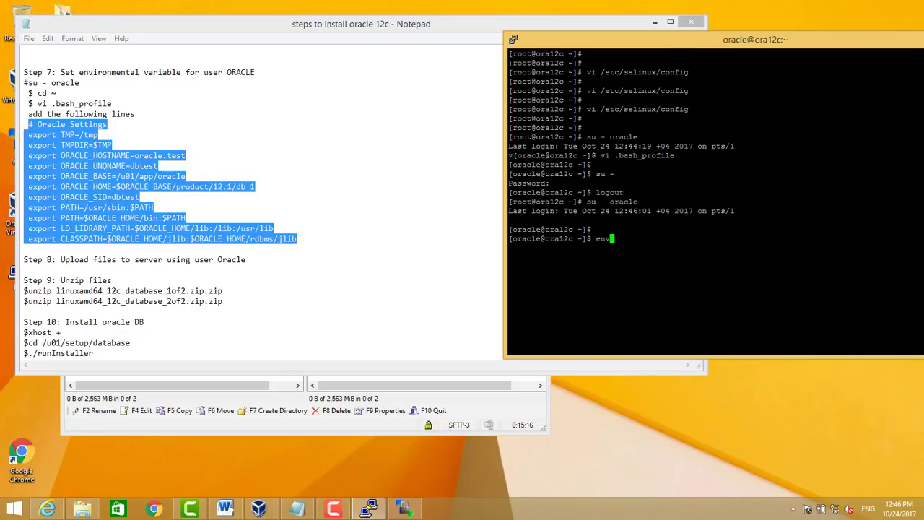
{"action": "key", "text": "Return"}
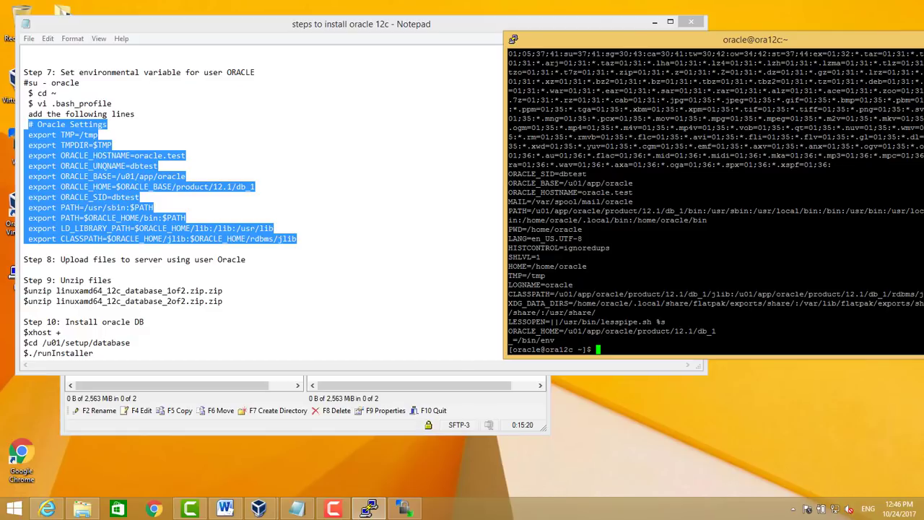
{"action": "left_click_drag", "start_coordinate": [510, 174], "coordinate": [681, 266]}
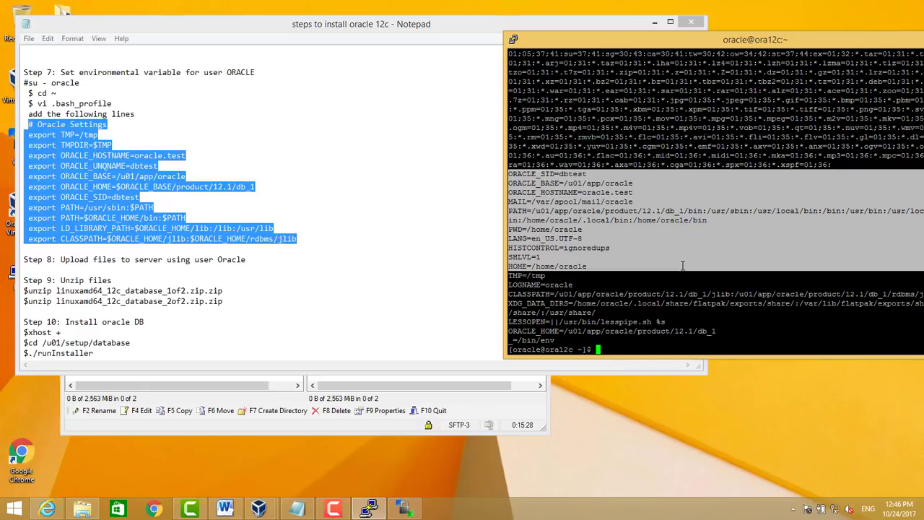
{"action": "left_click", "coordinate": [683, 265]}
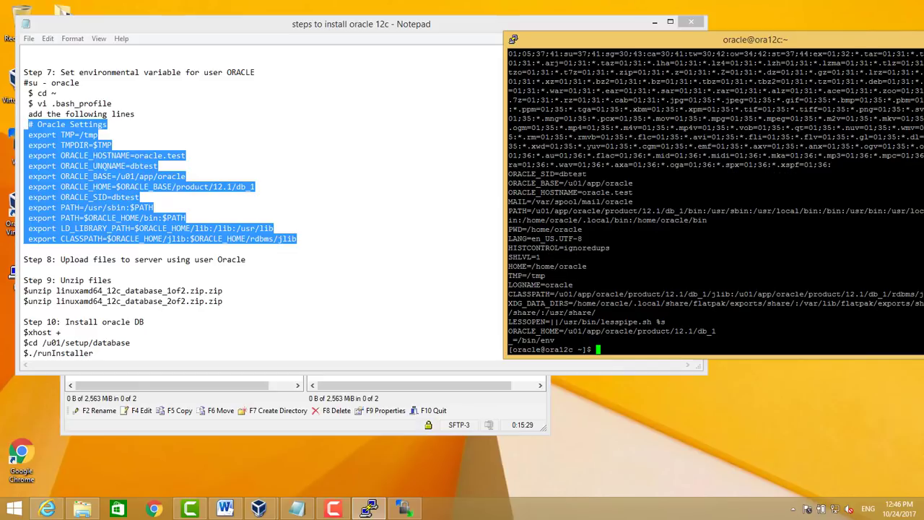
Change ORACLE_HOSTNAME in .bash_profile to ora12c's fully qualified name and save with :wq!
{"action": "left_click", "coordinate": [333, 509]}
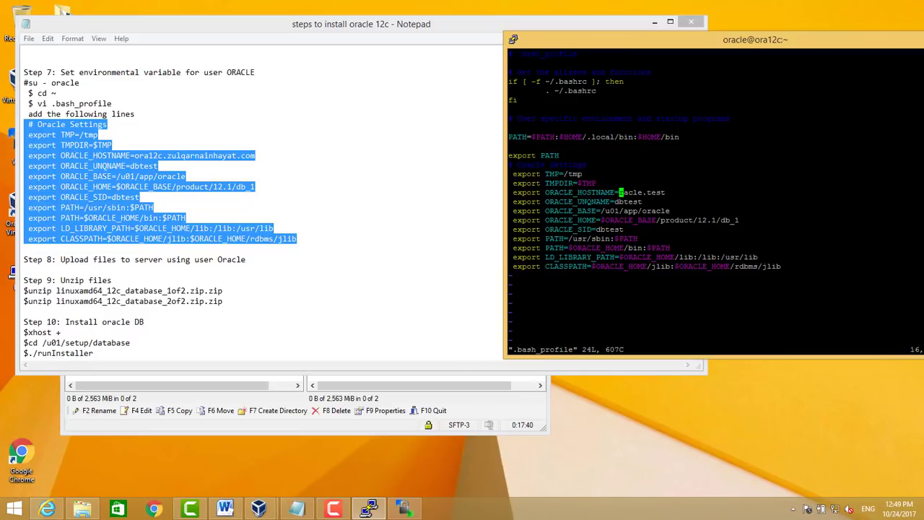
{"action": "key", "text": "x"}
{"action": "key", "text": "x"}
{"action": "key", "text": "x"}
{"action": "key", "text": "x"}
{"action": "key", "text": "x"}
{"action": "key", "text": "x"}
{"action": "key", "text": "x"}
{"action": "type", "text": "xaora"}
{"action": "type", "text": "12"}
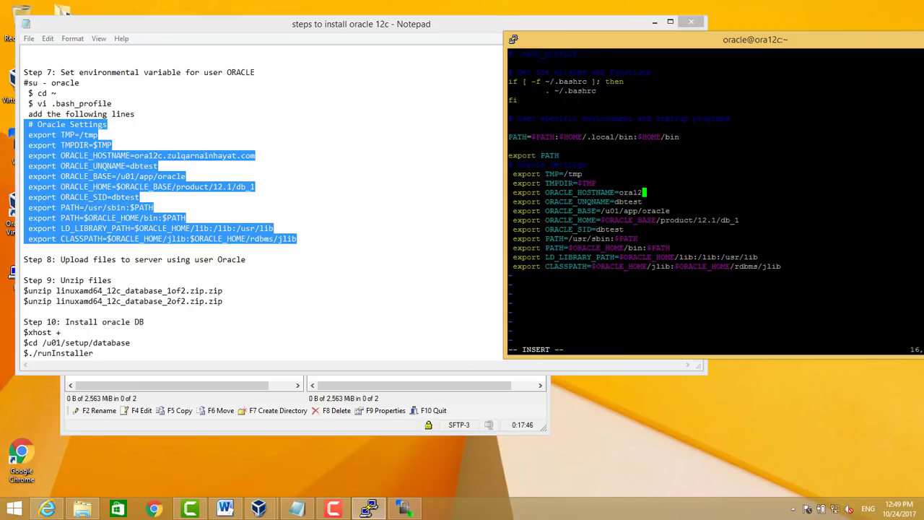
{"action": "type", "text": "c.zulqarnainhayat.com"}
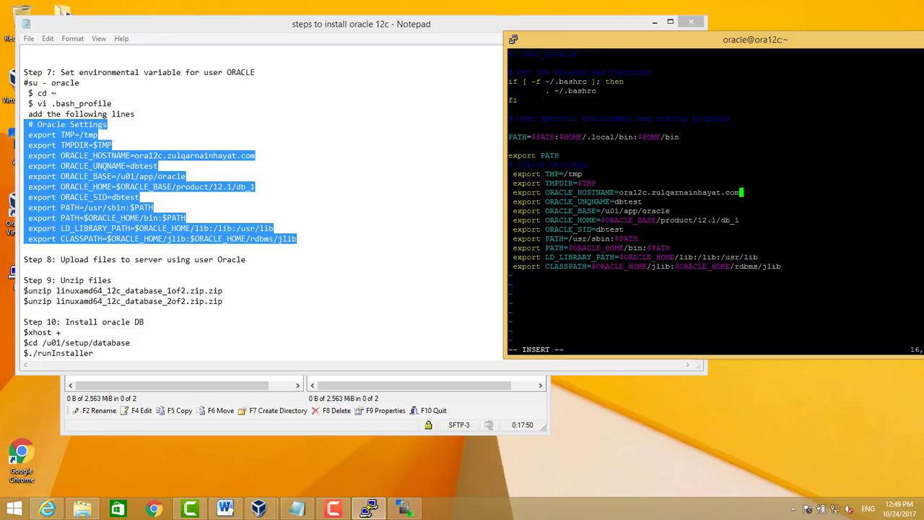
{"action": "key", "text": "Escape"}
{"action": "key", "text": "j"}
{"action": "key", "text": "j"}
{"action": "key", "text": "j"}
{"action": "key", "text": "j"}
{"action": "key", "text": "j"}
{"action": "key", "text": "j"}
{"action": "key", "text": "j"}
{"action": "key", "text": "j"}
{"action": "type", "text": ":wq!"}
{"action": "key", "text": "Return"}
{"action": "key", "text": "Return"}
{"action": "key", "text": "Return"}
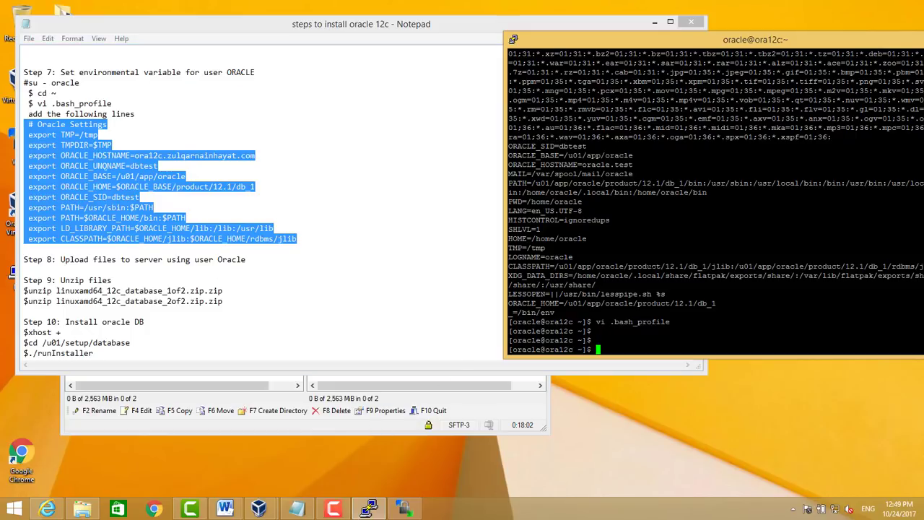
Confirm the uploaded ZIPs in WinSCP, then change into /u01/setup and list its archives
{"action": "type", "text": "pwd"}
{"action": "key", "text": "Return"}
{"action": "type", "text": "cd/ u0"}
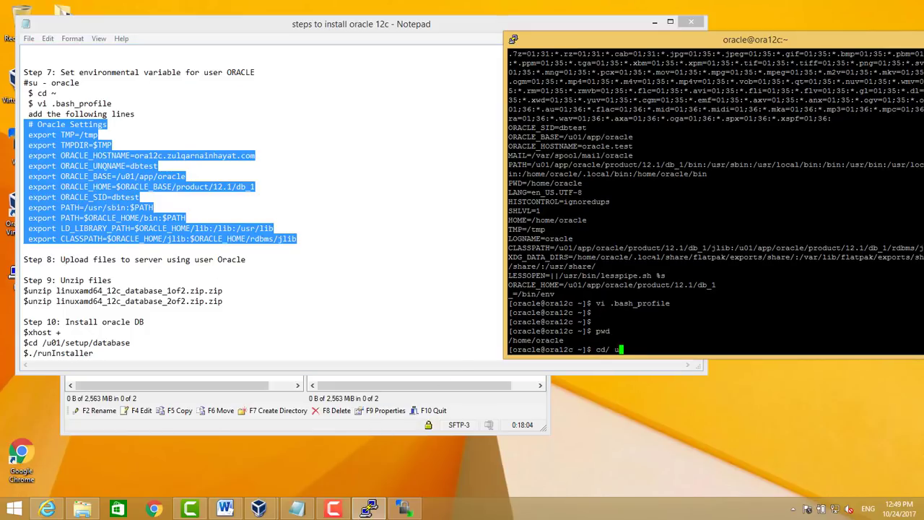
{"action": "key", "text": "BackSpace"}
{"action": "key", "text": "BackSpace"}
{"action": "key", "text": "BackSpace"}
{"action": "key", "text": "BackSpace"}
{"action": "type", "text": "/u-"}
{"action": "left_click", "coordinate": [355, 429]}
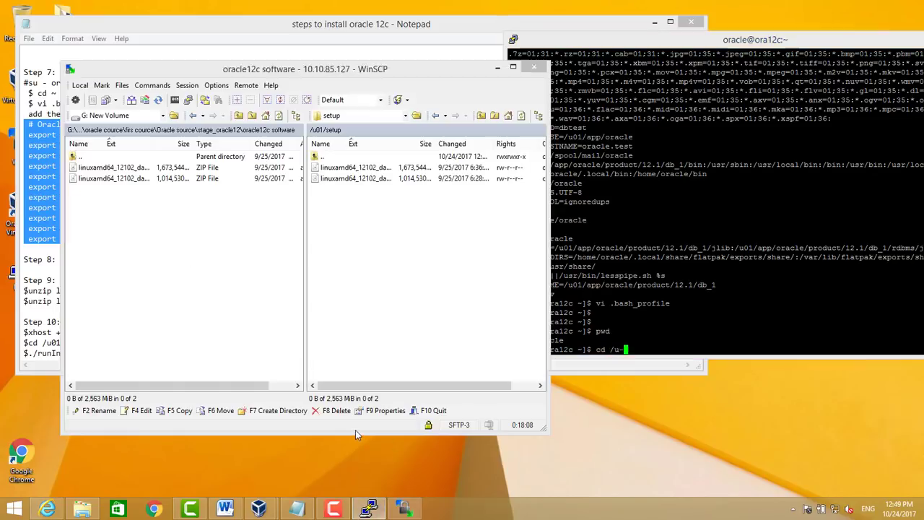
{"action": "left_click", "coordinate": [361, 193]}
{"action": "left_click", "coordinate": [361, 178]}
{"action": "left_click", "coordinate": [359, 167]}
{"action": "key", "text": "alt+Tab"}
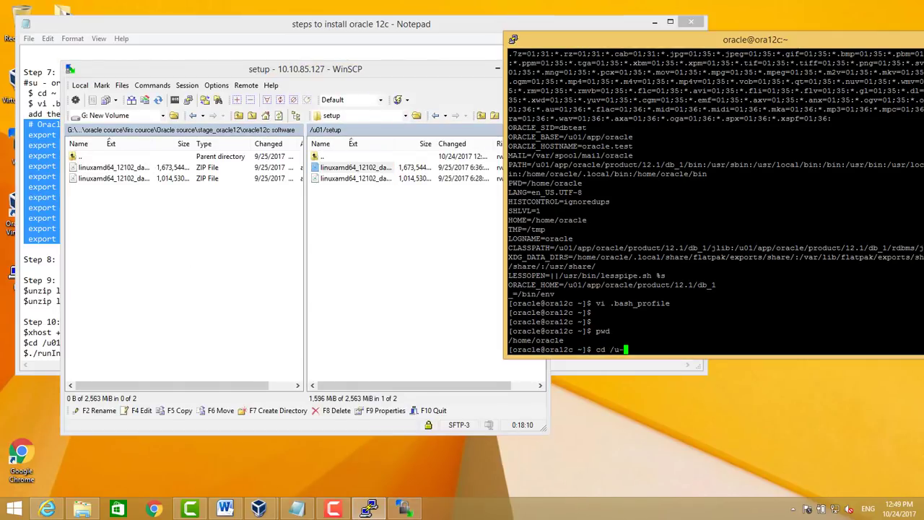
{"action": "key", "text": "BackSpace"}
{"action": "type", "text": "01/setup/"}
{"action": "key", "text": "Return"}
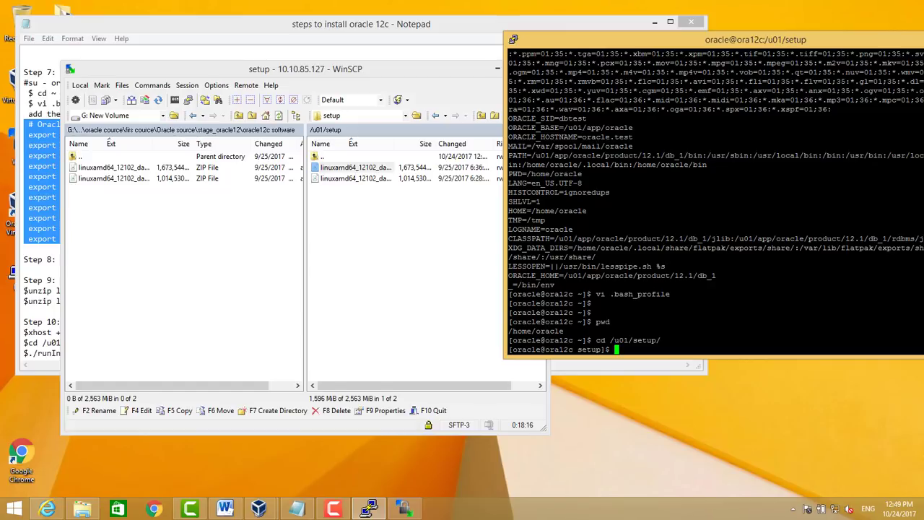
{"action": "type", "text": "ls"}
{"action": "key", "text": "Return"}
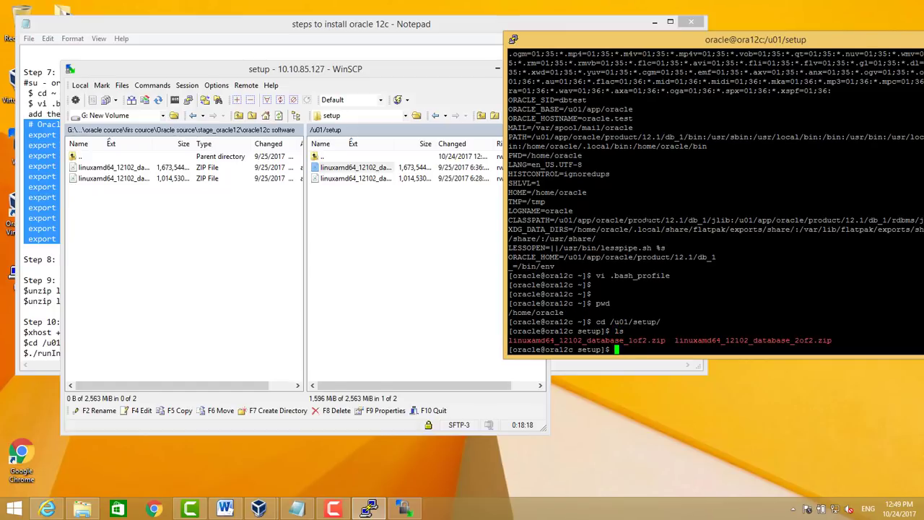
Run unzip linuxamd64_12102_database_1of2.zip using the copied file name
{"action": "type", "text": "unzip"}
{"action": "double_click", "coordinate": [606, 340]}
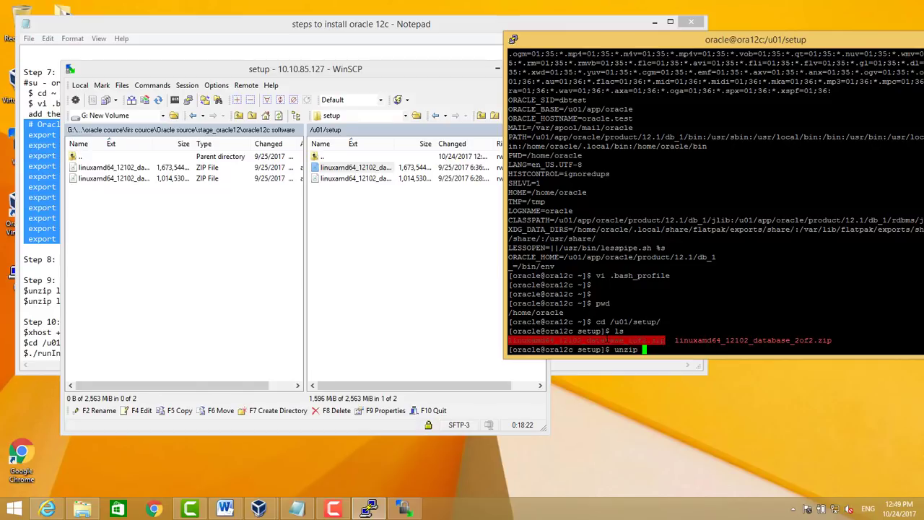
{"action": "left_click", "coordinate": [32, 308]}
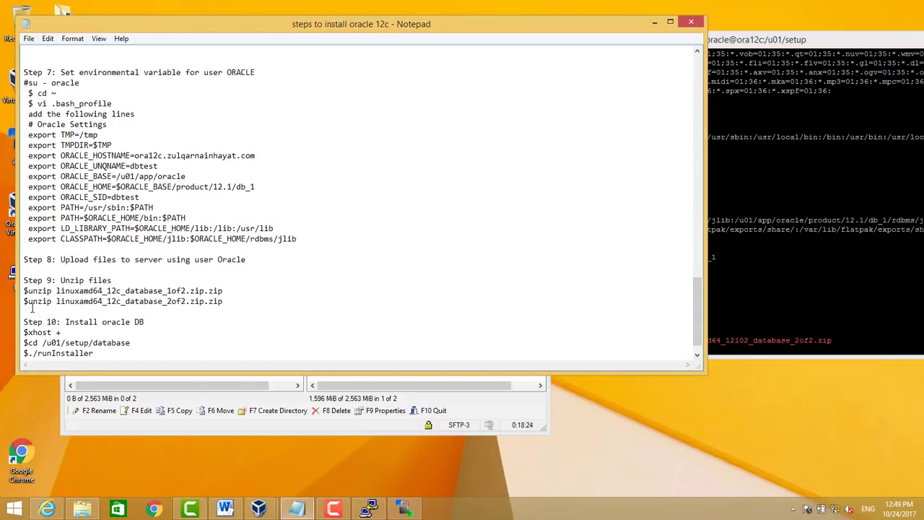
{"action": "left_click", "coordinate": [754, 286]}
{"action": "type", "text": "unzip"}
{"action": "key", "text": "shift+Insert"}
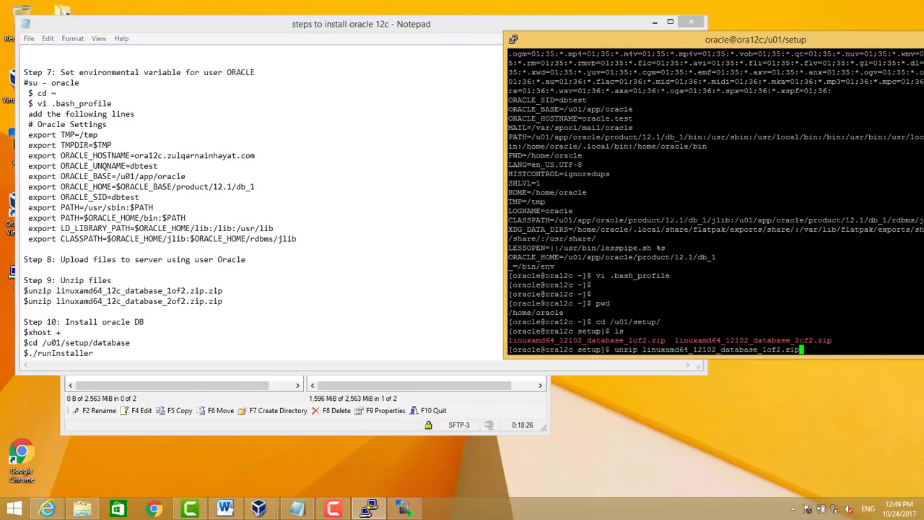
{"action": "key", "text": "Return"}
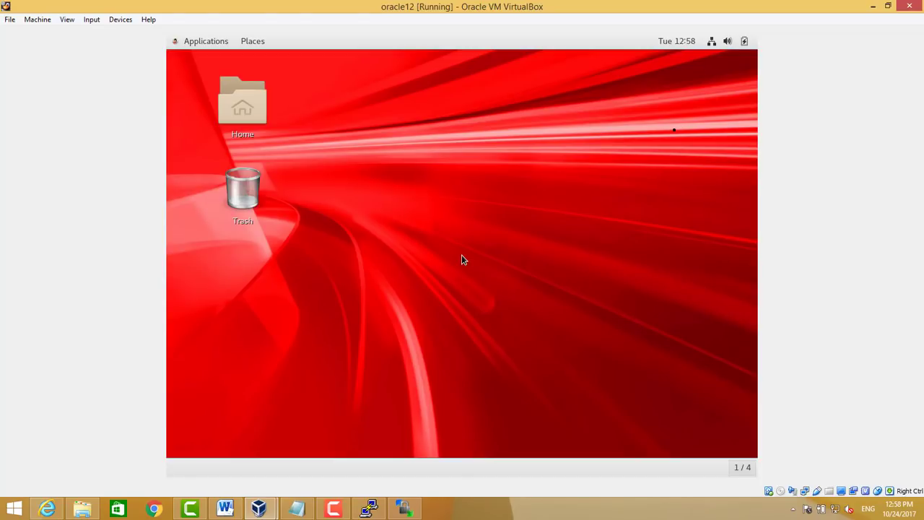
Open a terminal from the guest desktop menu and maximize the VM window
{"action": "right_click", "coordinate": [456, 215]}
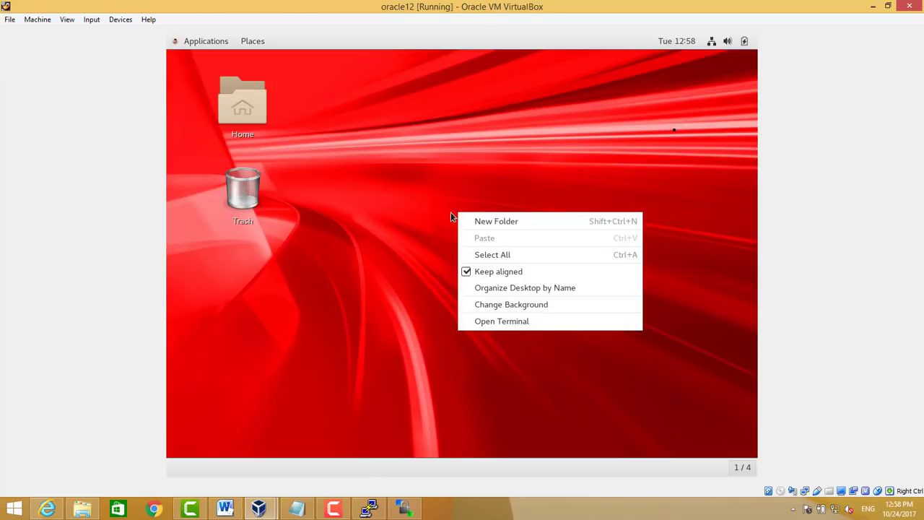
{"action": "left_click", "coordinate": [508, 321]}
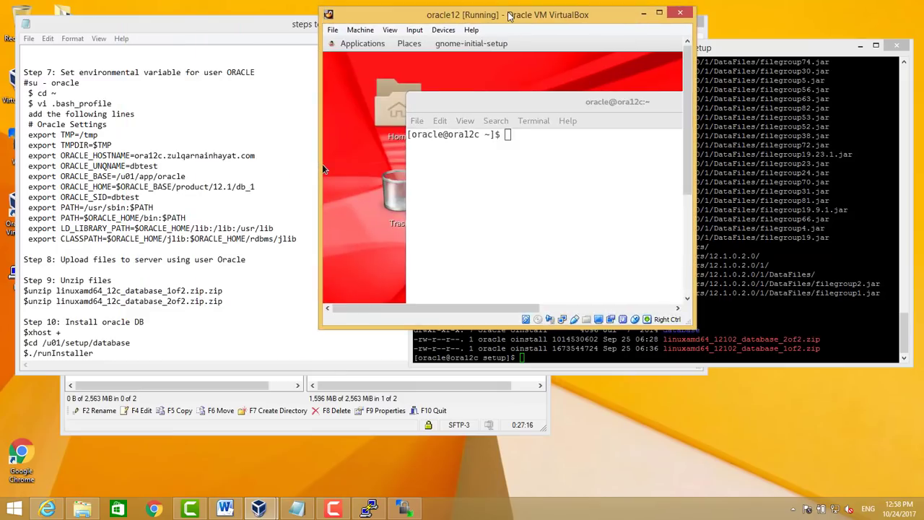
{"action": "left_click", "coordinate": [659, 13]}
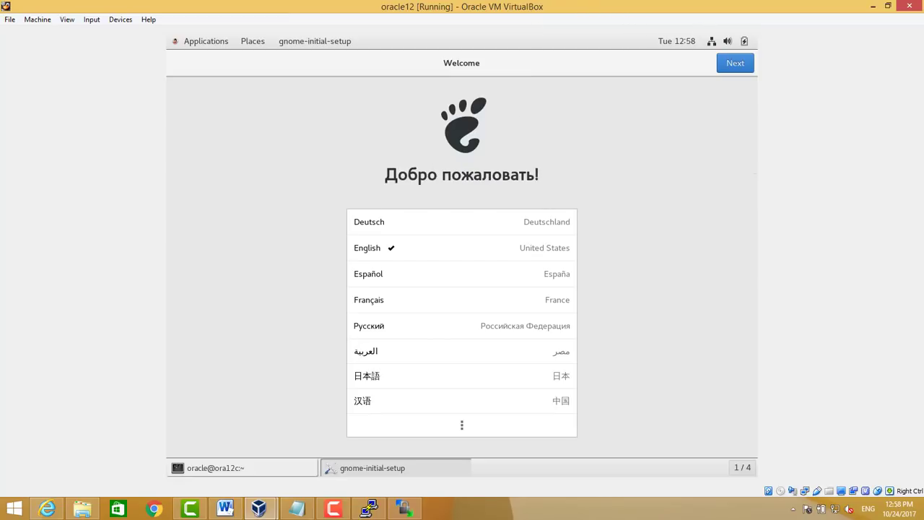
Complete GNOME first-login setup with English, US keyboard, Location Services off, skipping online accounts
{"action": "left_click", "coordinate": [728, 69]}
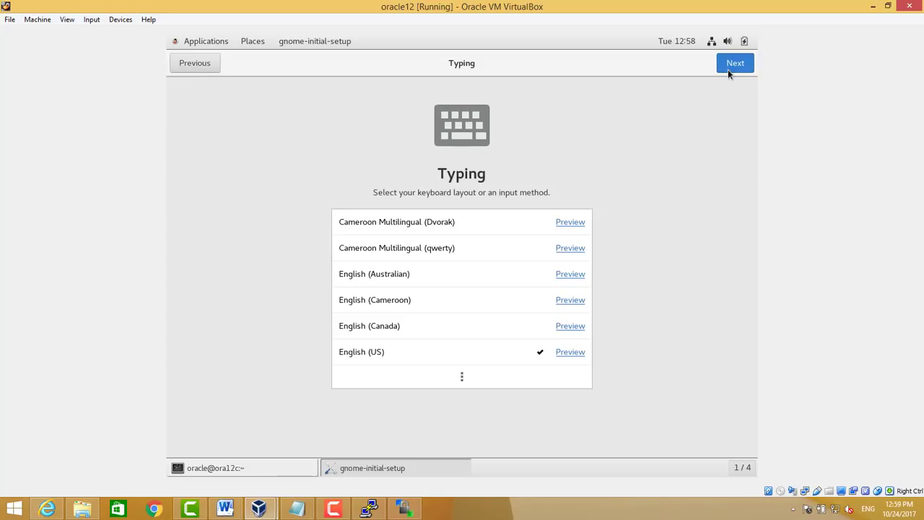
{"action": "left_click", "coordinate": [728, 69]}
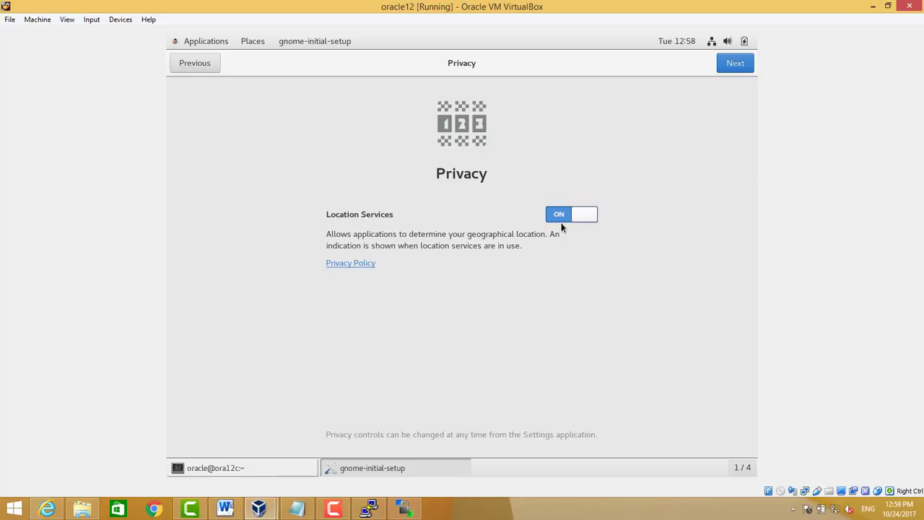
{"action": "left_click", "coordinate": [582, 216]}
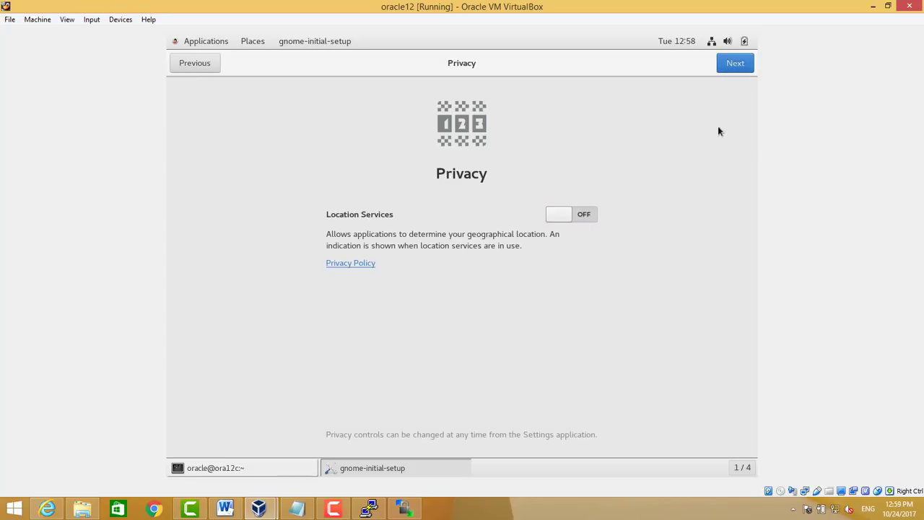
{"action": "left_click", "coordinate": [733, 63]}
{"action": "left_click", "coordinate": [735, 63]}
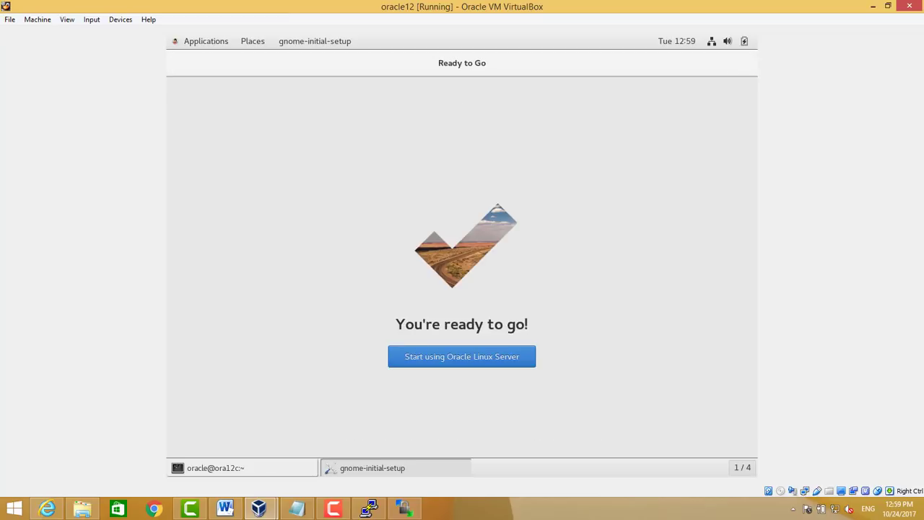
{"action": "left_click", "coordinate": [448, 357]}
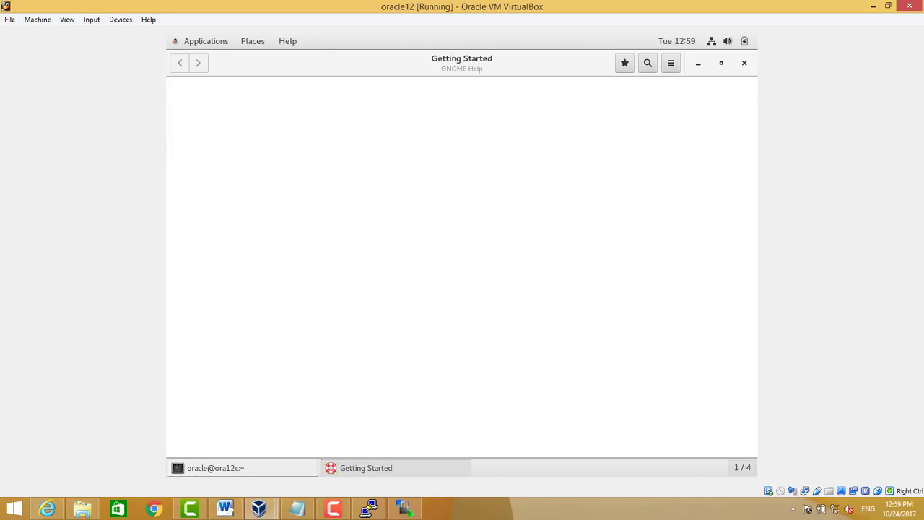
{"action": "left_click", "coordinate": [745, 63]}
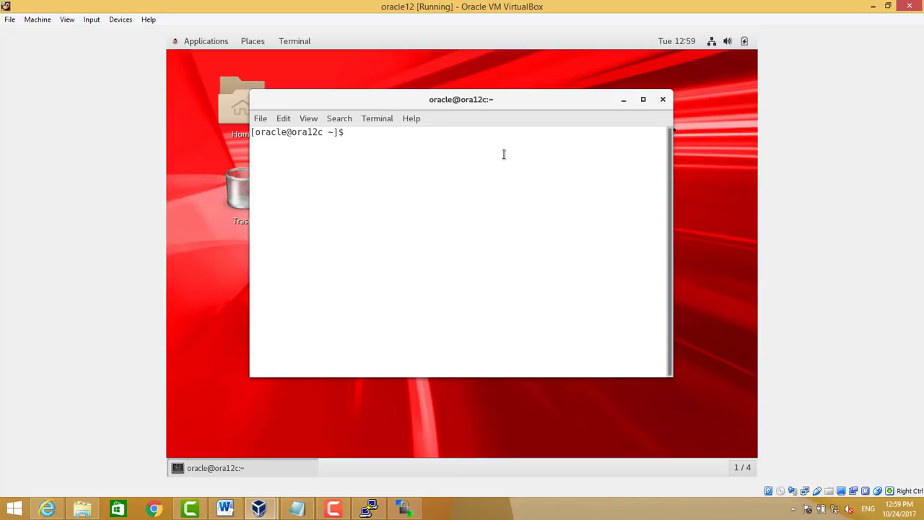
In the guest terminal, cd to /u01/setup/database and run ./runInstaller
{"action": "type", "text": "cd /u01/setup/"}
{"action": "key", "text": "Return"}
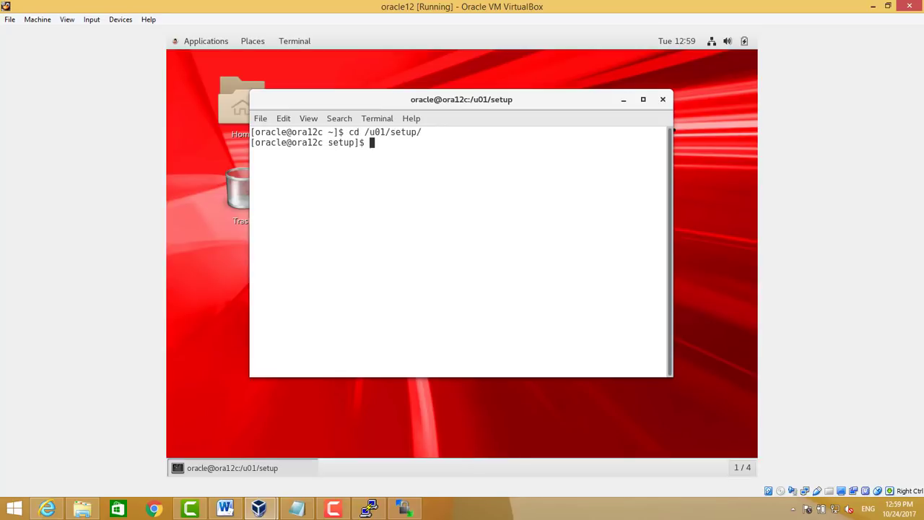
{"action": "type", "text": "cd database/"}
{"action": "key", "text": "Return"}
{"action": "type", "text": "ls"}
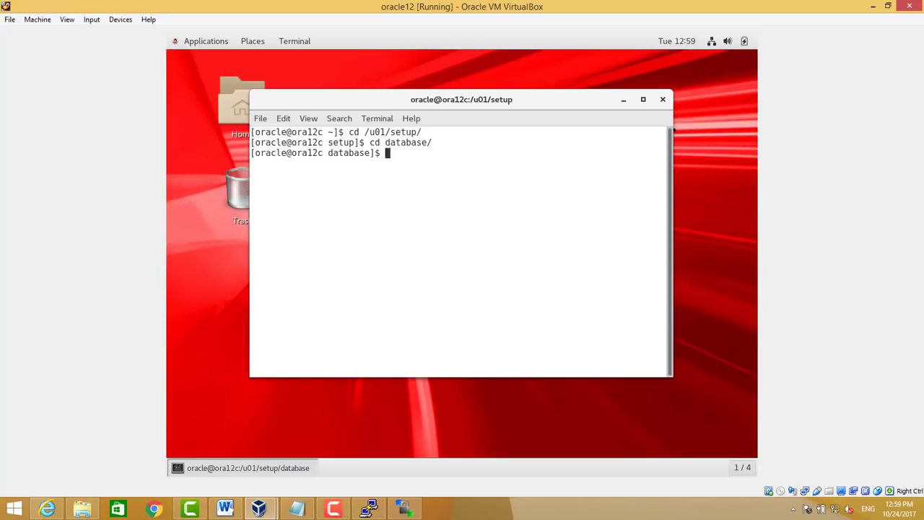
{"action": "key", "text": "Return"}
{"action": "type", "text": "pwd"}
{"action": "key", "text": "Return"}
{"action": "key", "text": "Return"}
{"action": "key", "text": "Return"}
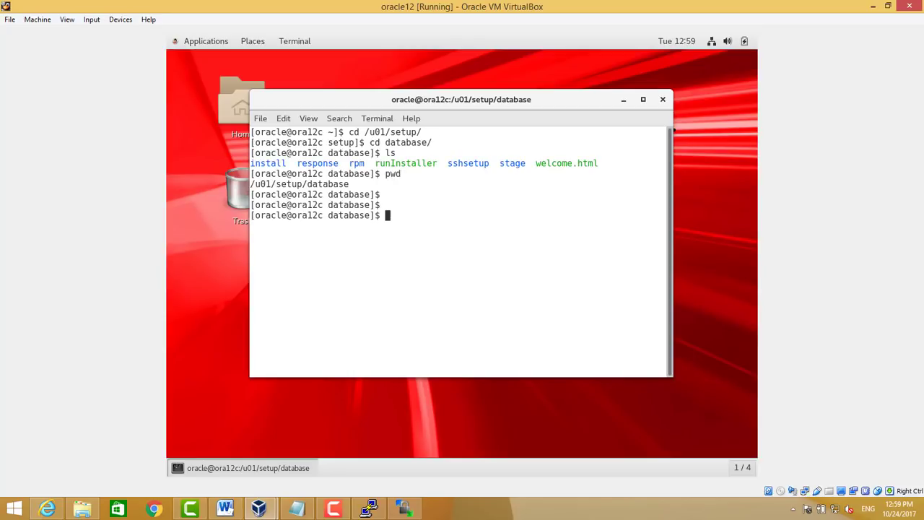
{"action": "type", "text": "./runInstaller"}
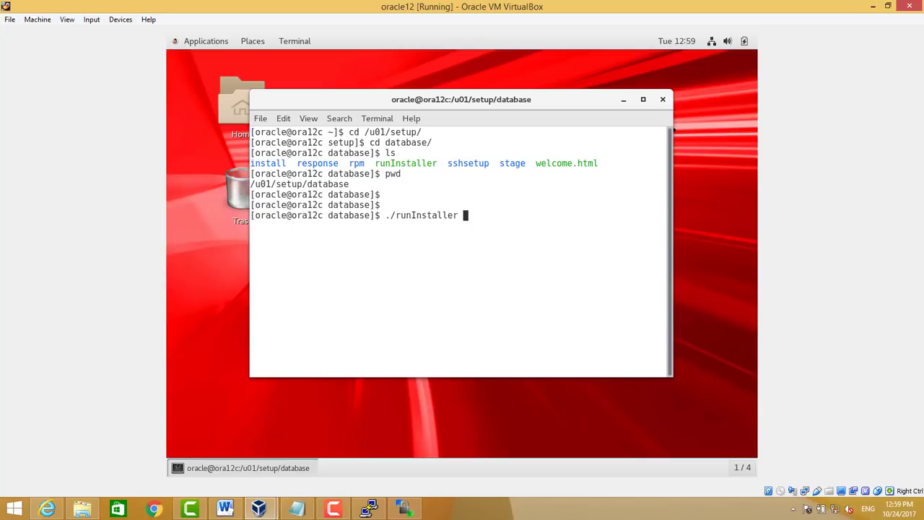
{"action": "key", "text": "Return"}
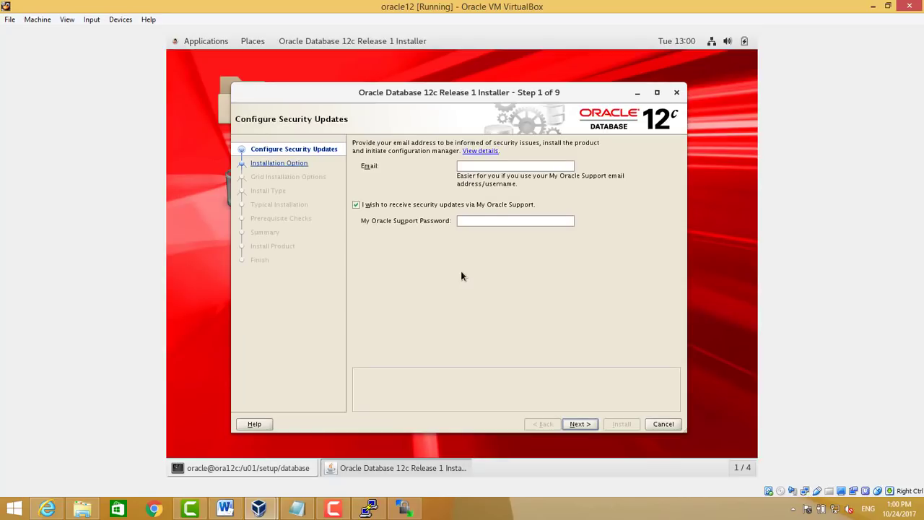
Opt out of My Oracle Support security updates without giving an email address
{"action": "left_click", "coordinate": [376, 205]}
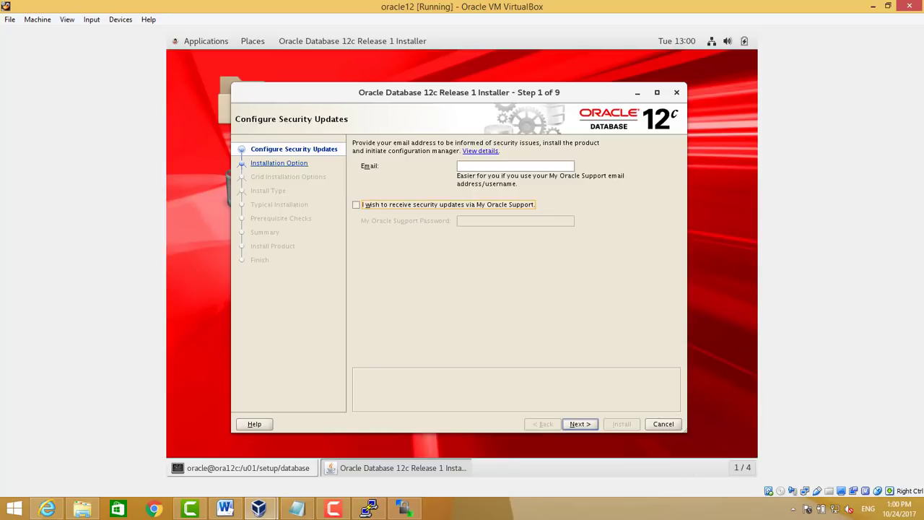
{"action": "left_click", "coordinate": [575, 424]}
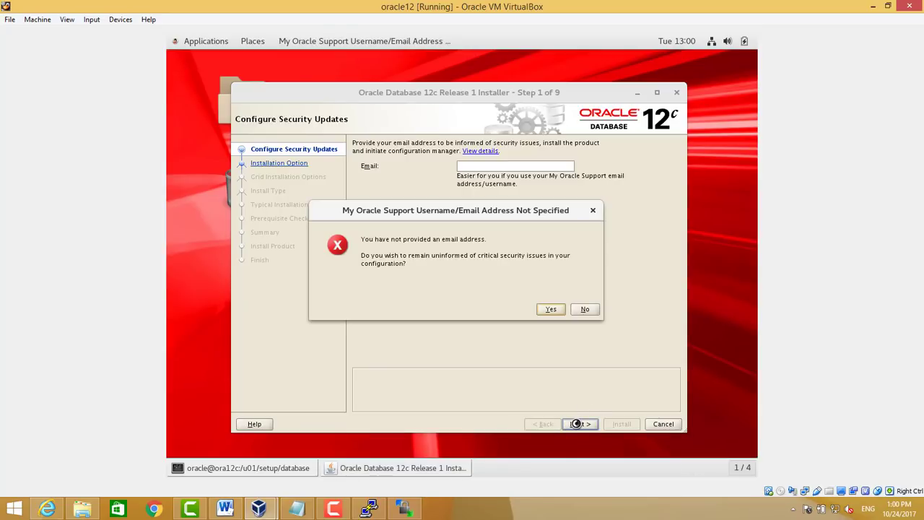
{"action": "left_click", "coordinate": [546, 310]}
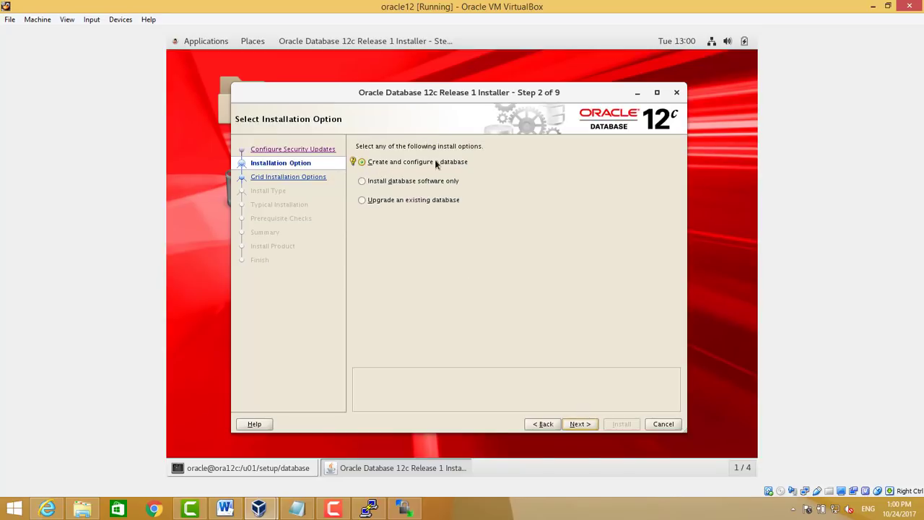
{"action": "left_click", "coordinate": [580, 424]}
Choose Server class, single instance, Advanced install and Enterprise Edition
{"action": "left_click", "coordinate": [369, 186]}
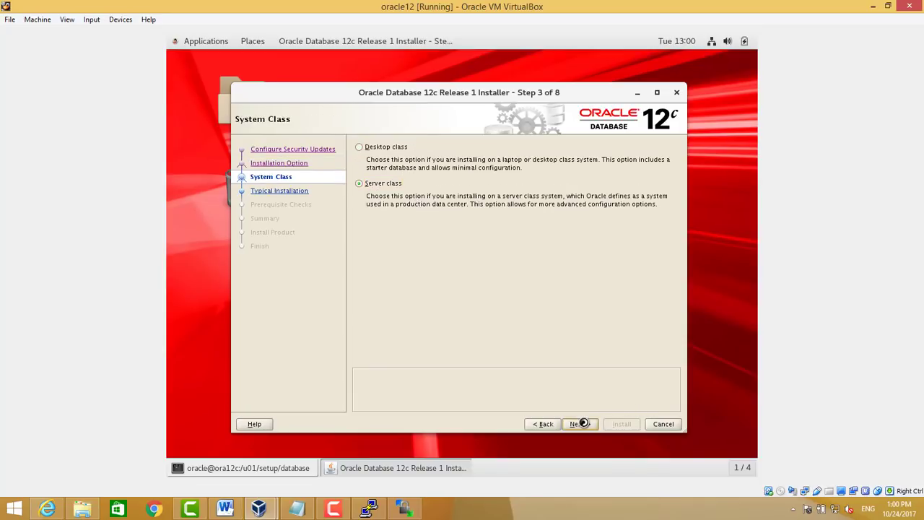
{"action": "left_click", "coordinate": [372, 184]}
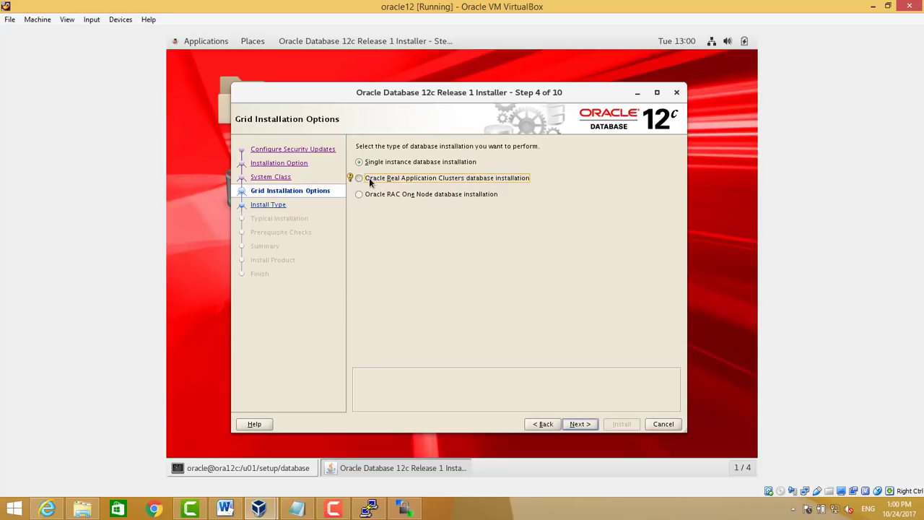
{"action": "left_click", "coordinate": [361, 163]}
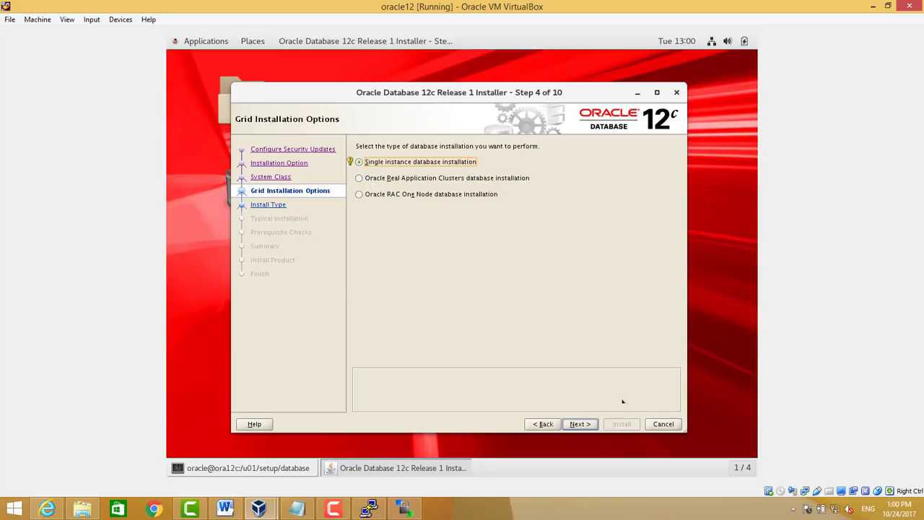
{"action": "left_click", "coordinate": [582, 424]}
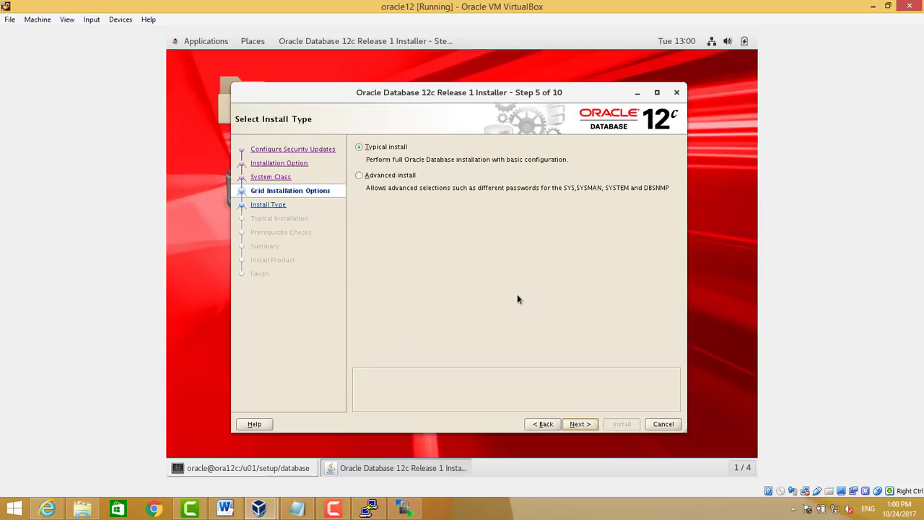
{"action": "left_click", "coordinate": [358, 175]}
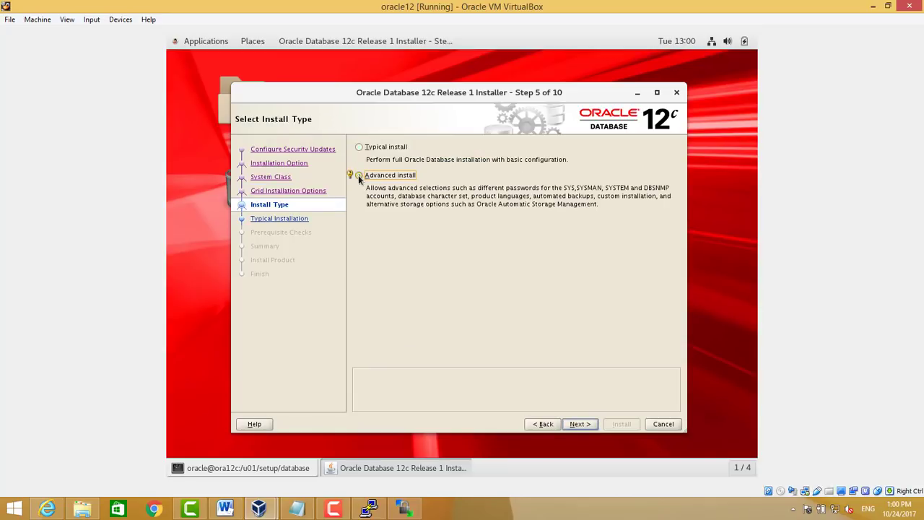
{"action": "left_click", "coordinate": [579, 424]}
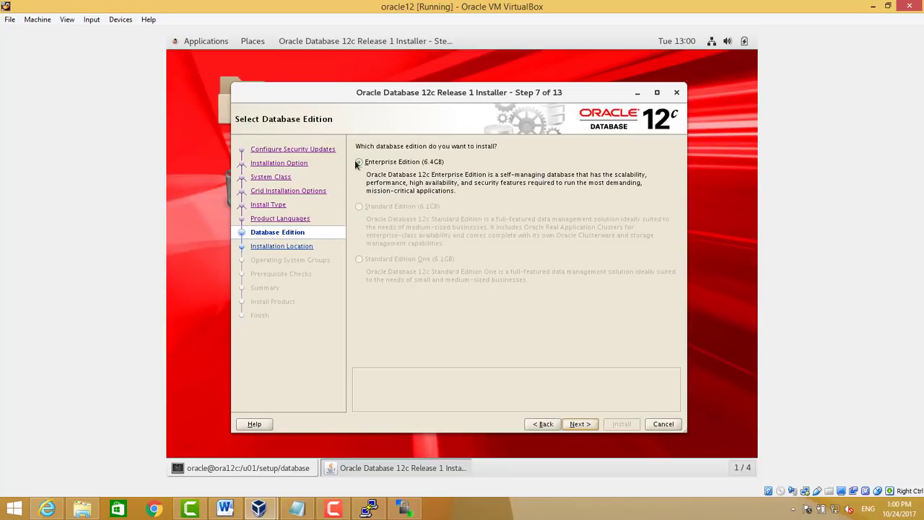
{"action": "left_click", "coordinate": [578, 426]}
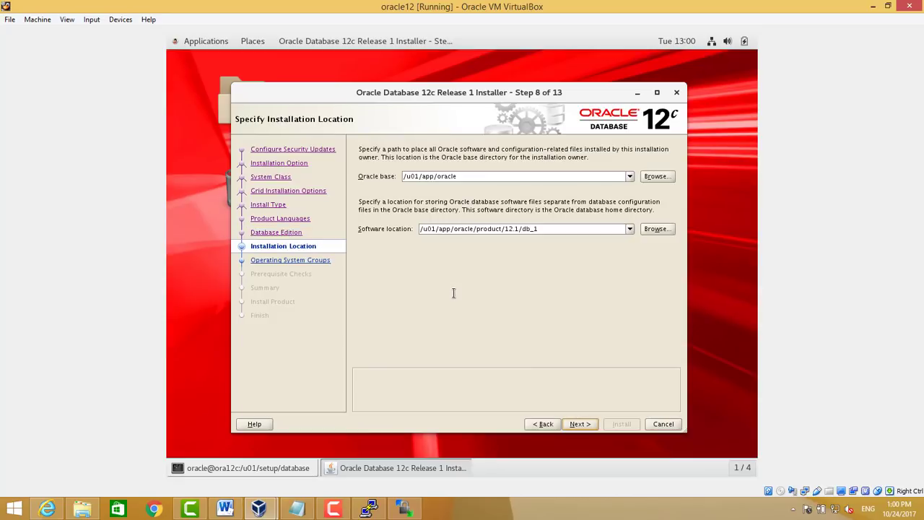
Keep the default Oracle base and software location paths
{"action": "left_click", "coordinate": [462, 228]}
{"action": "left_click", "coordinate": [528, 178]}
{"action": "left_click", "coordinate": [589, 424]}
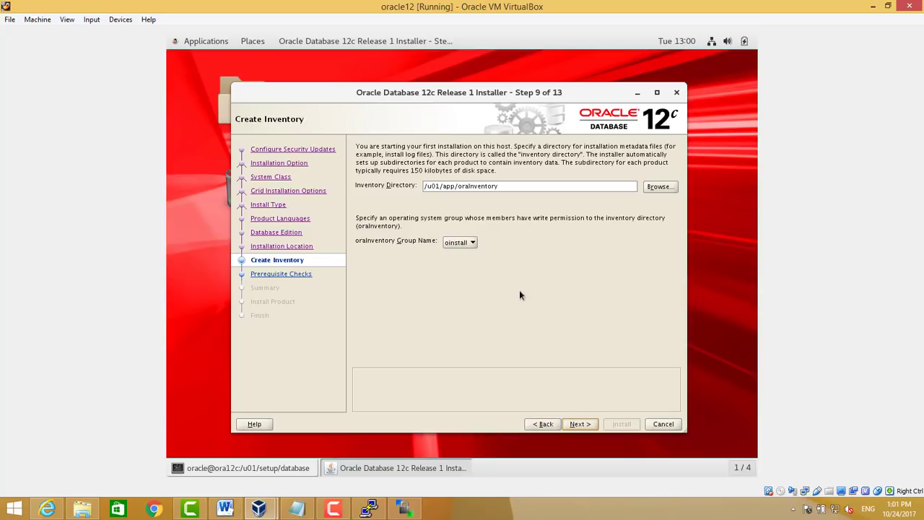
Accept the default inventory and General Purpose configuration, then rename the pluggable database to pdbtest
{"action": "left_click", "coordinate": [580, 425]}
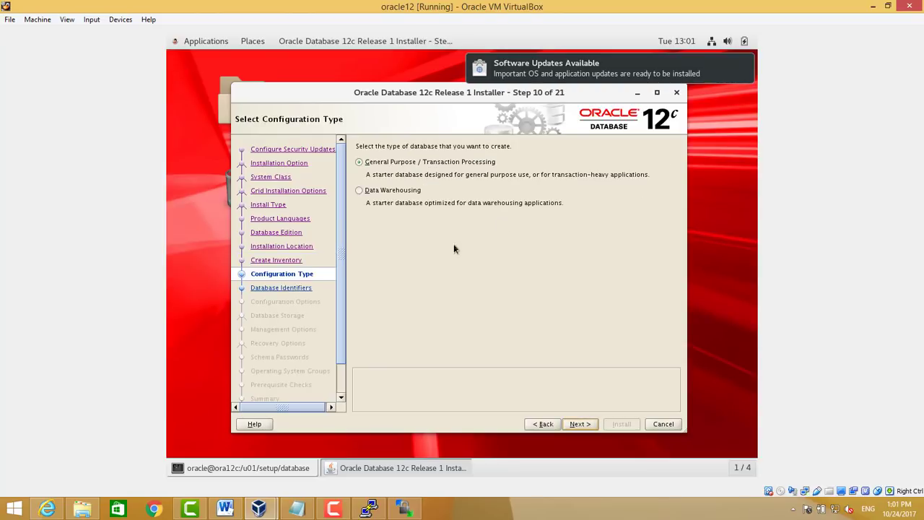
{"action": "left_click", "coordinate": [578, 424]}
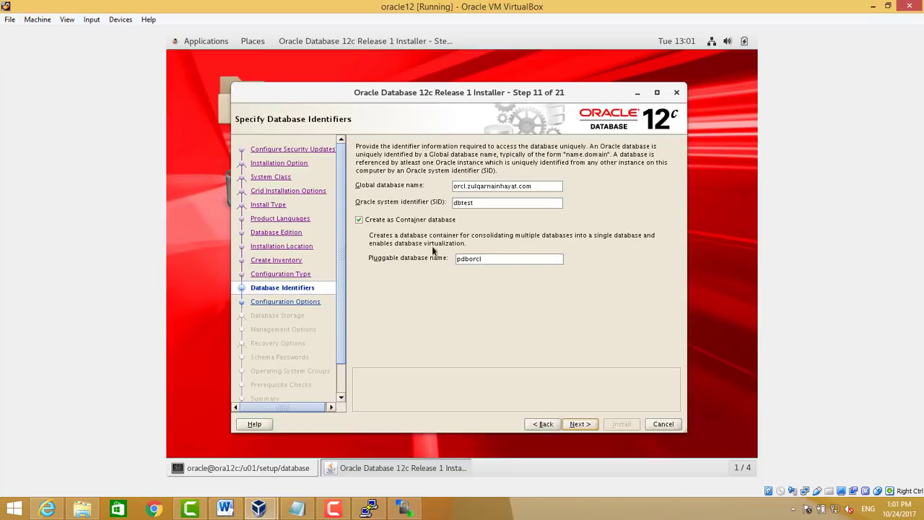
{"action": "left_click", "coordinate": [486, 258]}
{"action": "key", "text": "BackSpace"}
{"action": "type", "text": "test"}
Replace the orcl. prefix of the global database name with dbtest
{"action": "left_click", "coordinate": [472, 185]}
{"action": "left_click_drag", "start_coordinate": [465, 186], "coordinate": [452, 186]}
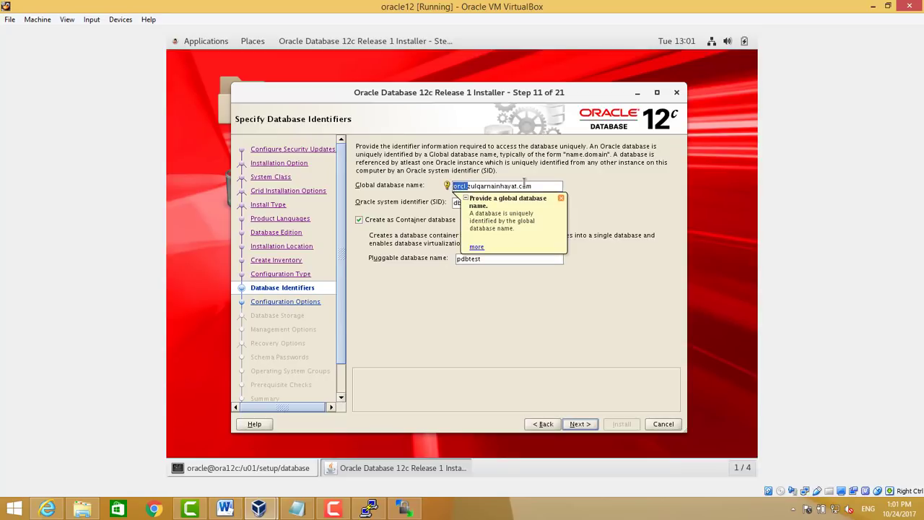
{"action": "key", "text": "Left"}
{"action": "key", "text": "Delete"}
{"action": "key", "text": "Delete"}
{"action": "key", "text": "Delete"}
{"action": "key", "text": "Delete"}
{"action": "key", "text": "Delete"}
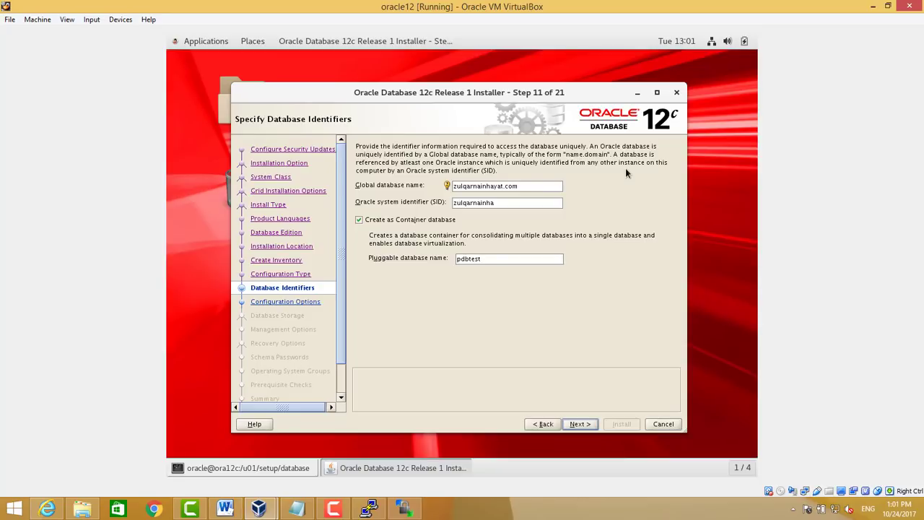
{"action": "type", "text": "dbtest."}
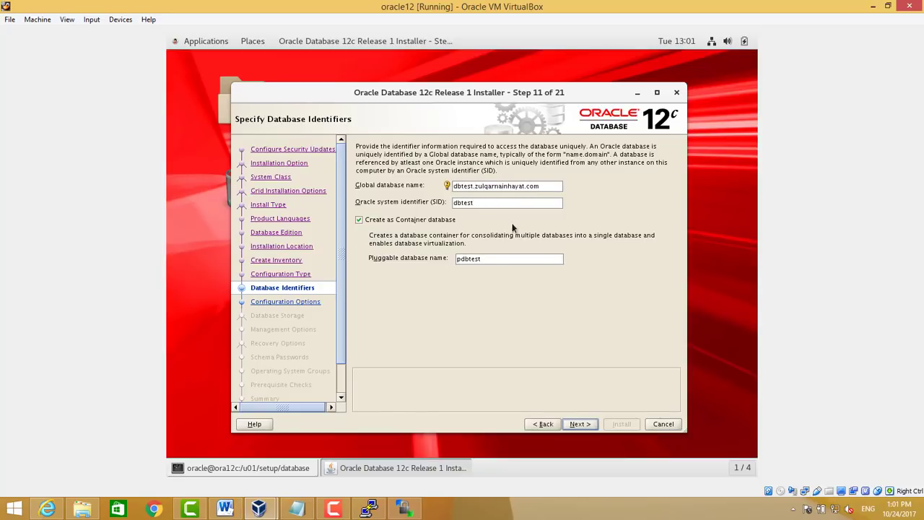
Continue to the configuration options and choose the Unicode AL32UTF8 character set
{"action": "left_click", "coordinate": [580, 425]}
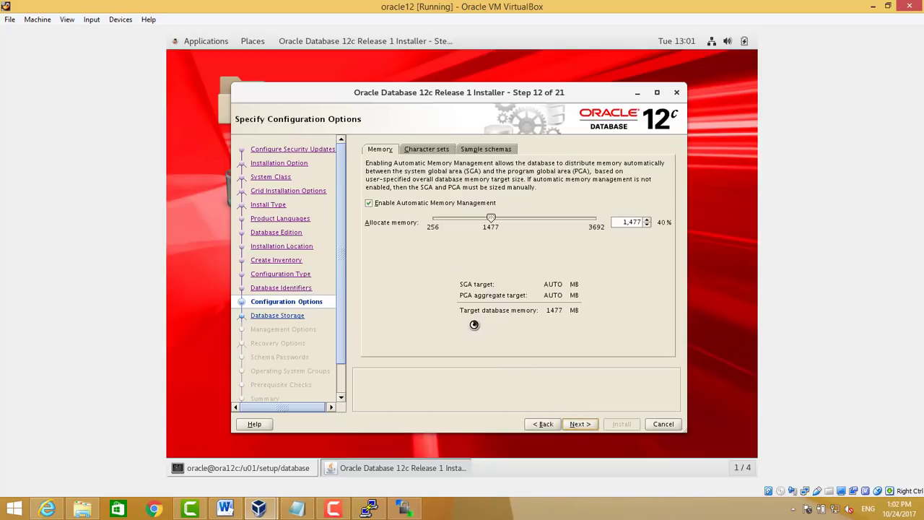
{"action": "left_click", "coordinate": [437, 150]}
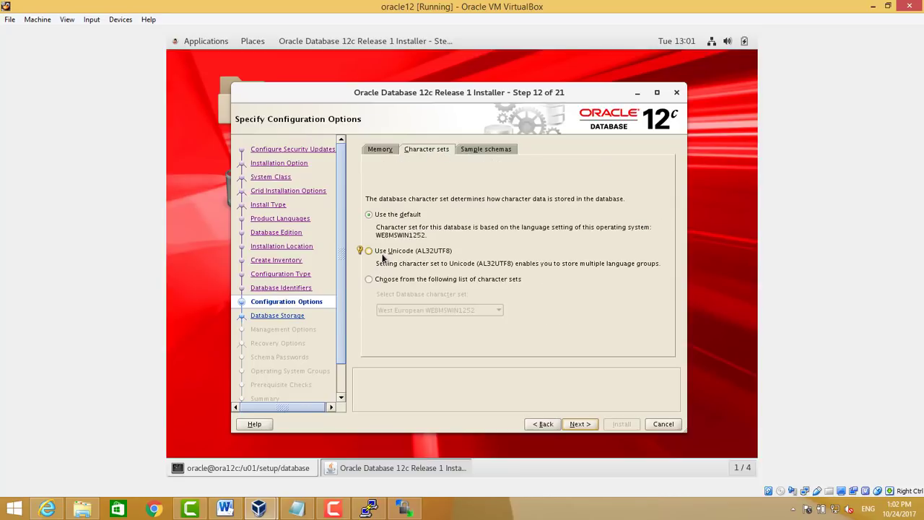
{"action": "left_click", "coordinate": [383, 256]}
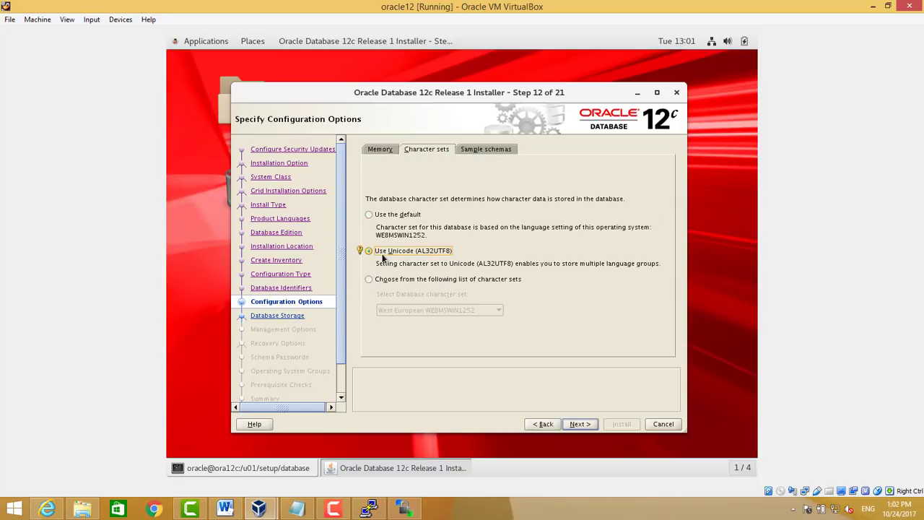
Keep automatic memory management enabled at 1,577 MB and reconfirm the AL32UTF8 character set
{"action": "left_click", "coordinate": [387, 154]}
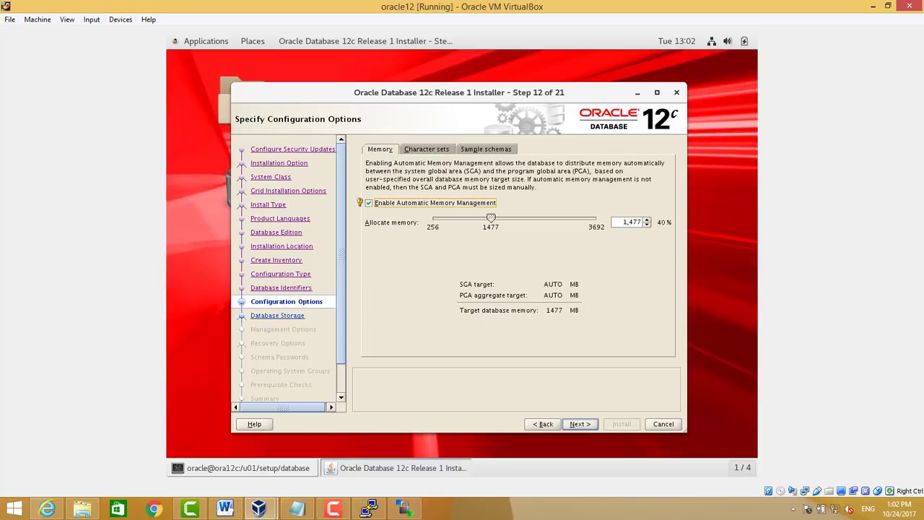
{"action": "right_click", "coordinate": [368, 509]}
{"action": "left_click", "coordinate": [417, 159]}
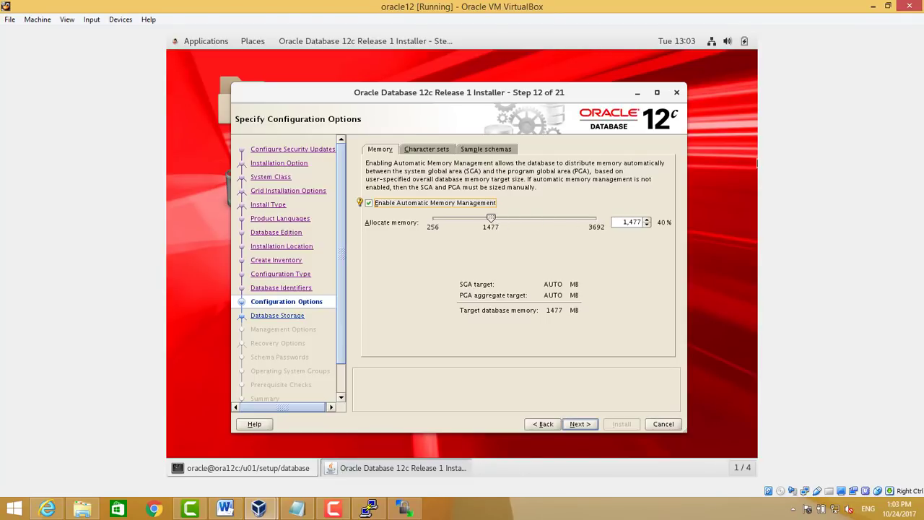
{"action": "key", "text": "space"}
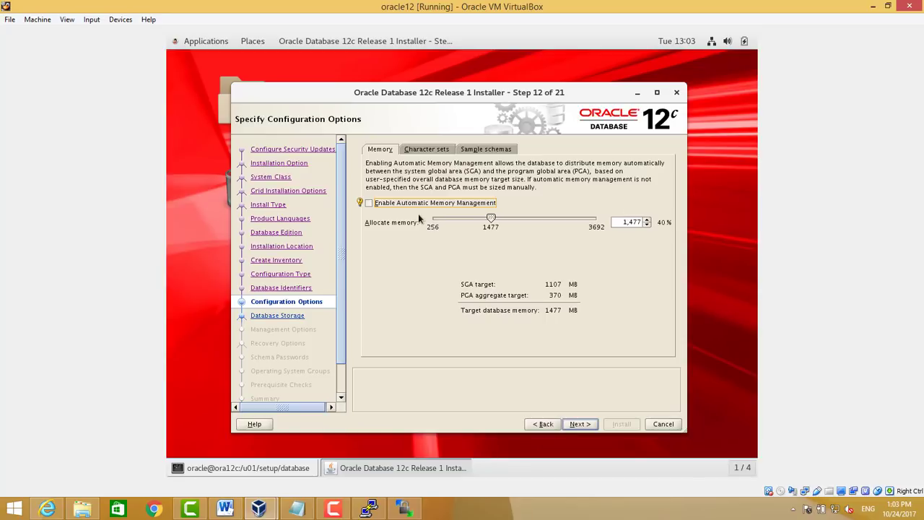
{"action": "left_click", "coordinate": [410, 204]}
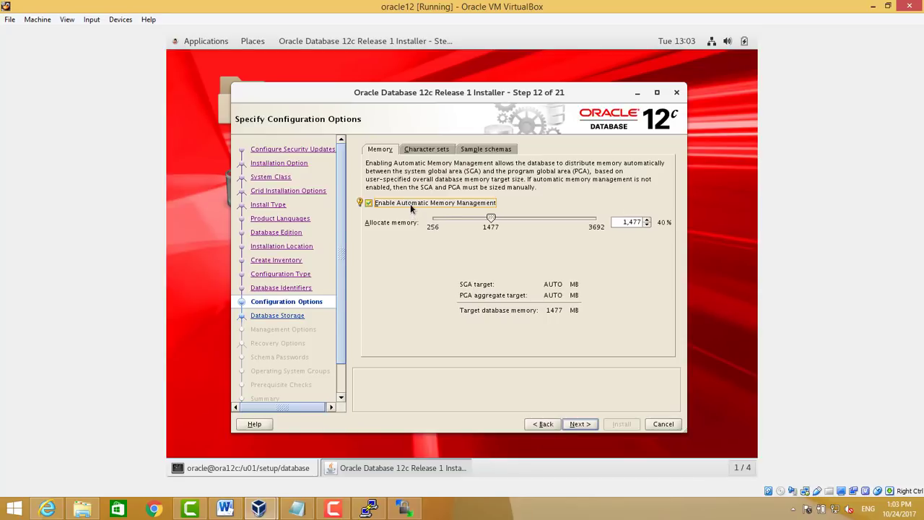
{"action": "left_click", "coordinate": [634, 222]}
{"action": "left_click", "coordinate": [439, 147]}
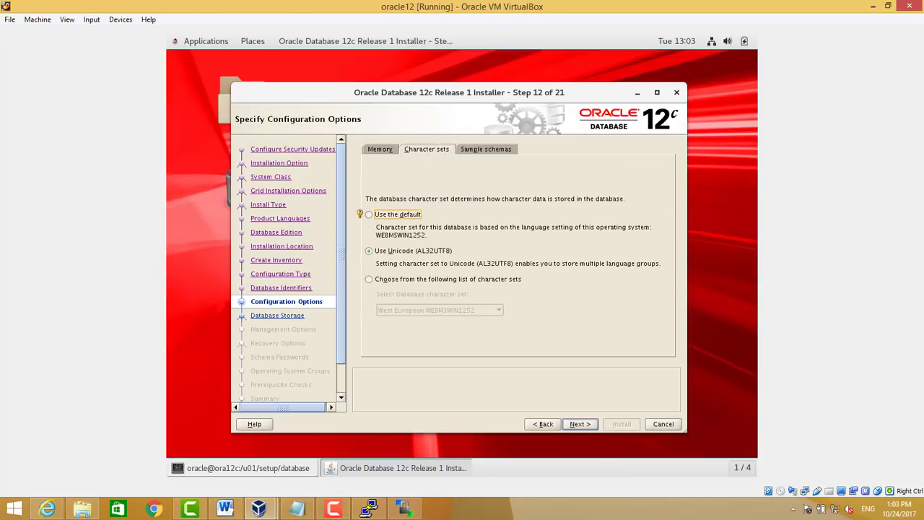
{"action": "left_click", "coordinate": [396, 251]}
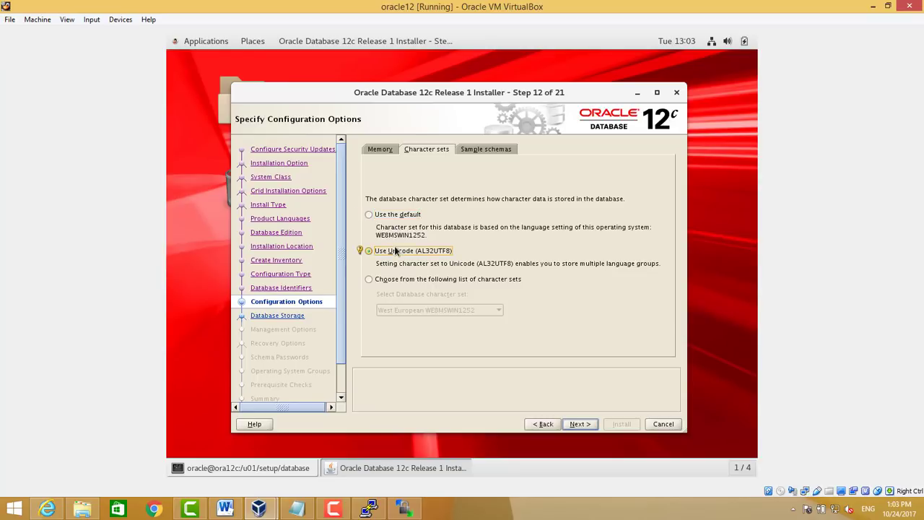
{"action": "left_click", "coordinate": [490, 150]}
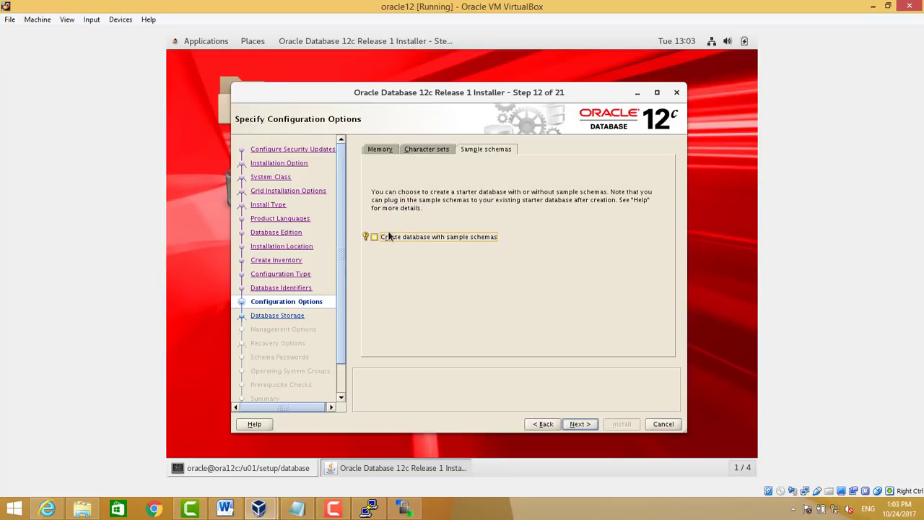
Skip sample schemas, file system storage and Cloud Control, enabling recovery at /u01/app/oracle/recovery_area
{"action": "left_click", "coordinate": [578, 424]}
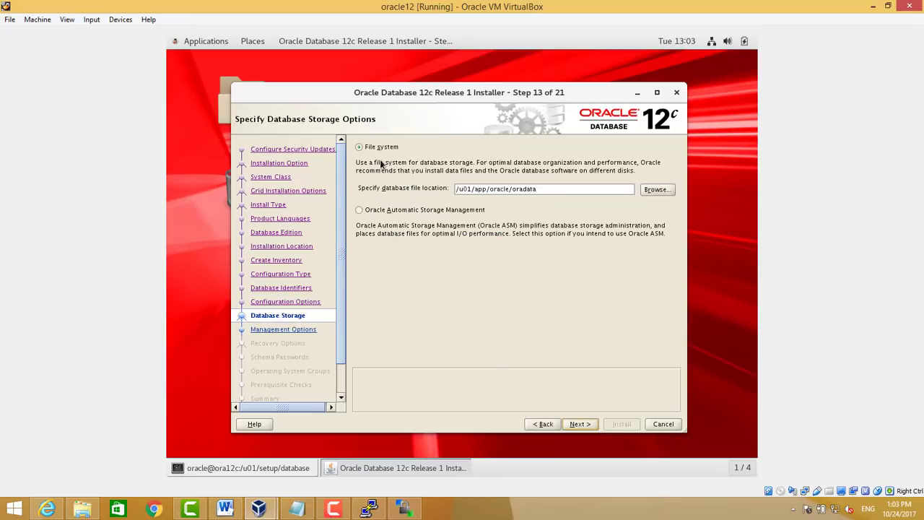
{"action": "left_click", "coordinate": [579, 424]}
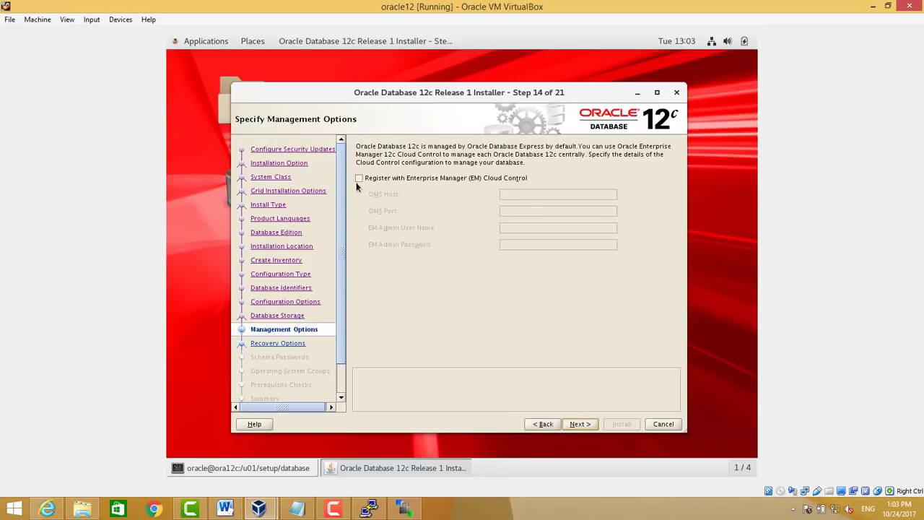
{"action": "left_click", "coordinate": [577, 425]}
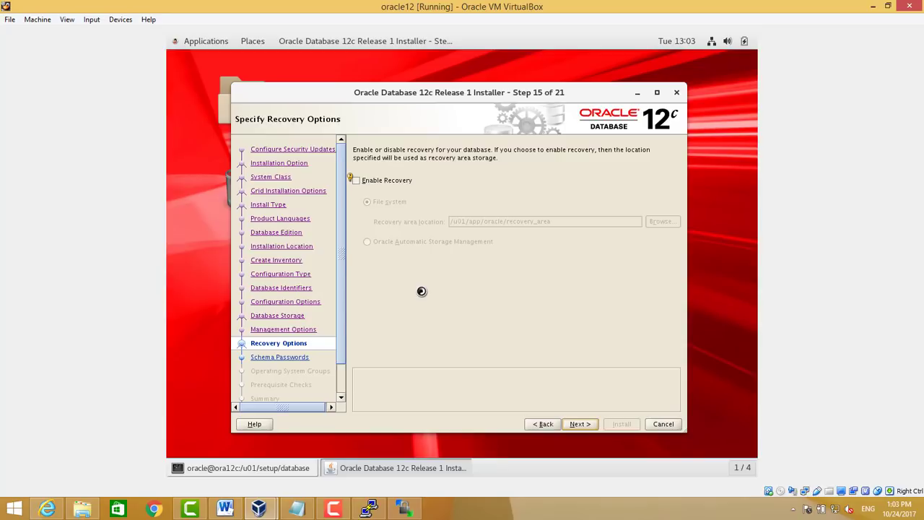
{"action": "left_click", "coordinate": [380, 180]}
{"action": "left_click", "coordinate": [582, 224]}
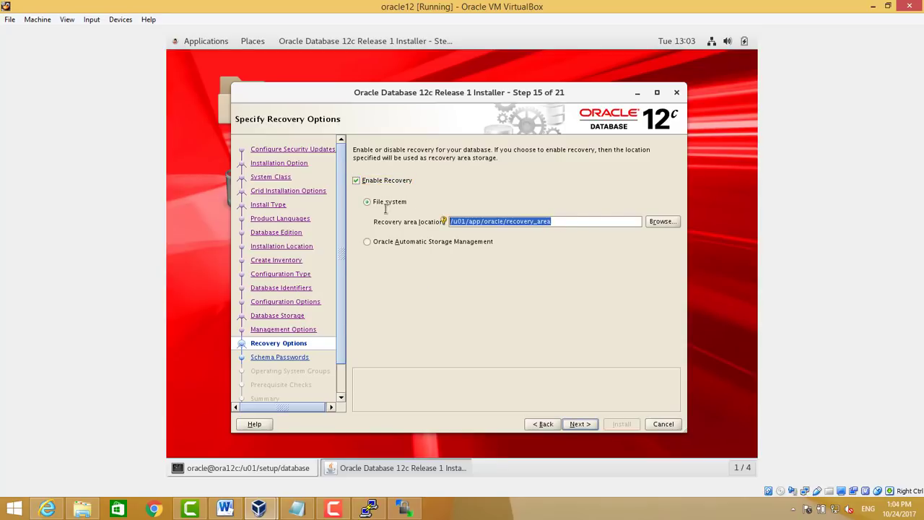
{"action": "left_click", "coordinate": [580, 424]}
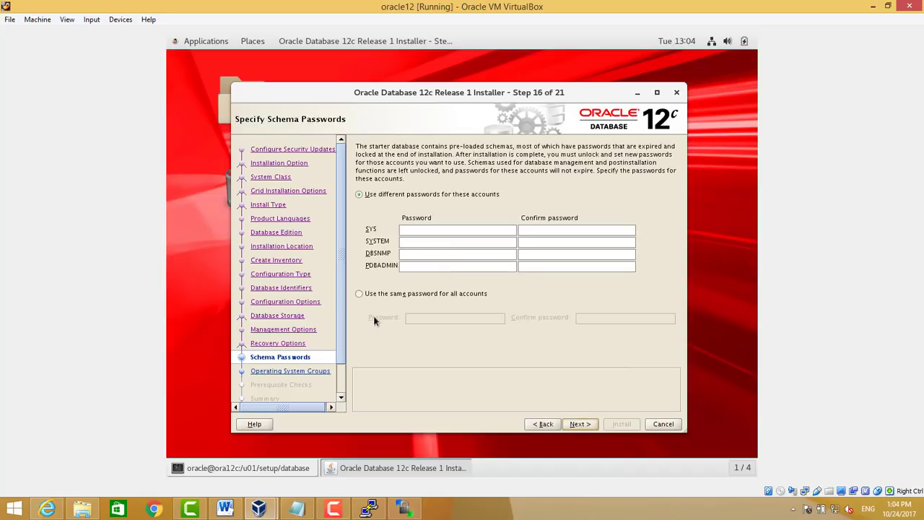
Enter one shared password for all schema accounts and accept the non-conforming password warning
{"action": "left_click", "coordinate": [417, 295]}
{"action": "left_click", "coordinate": [426, 316]}
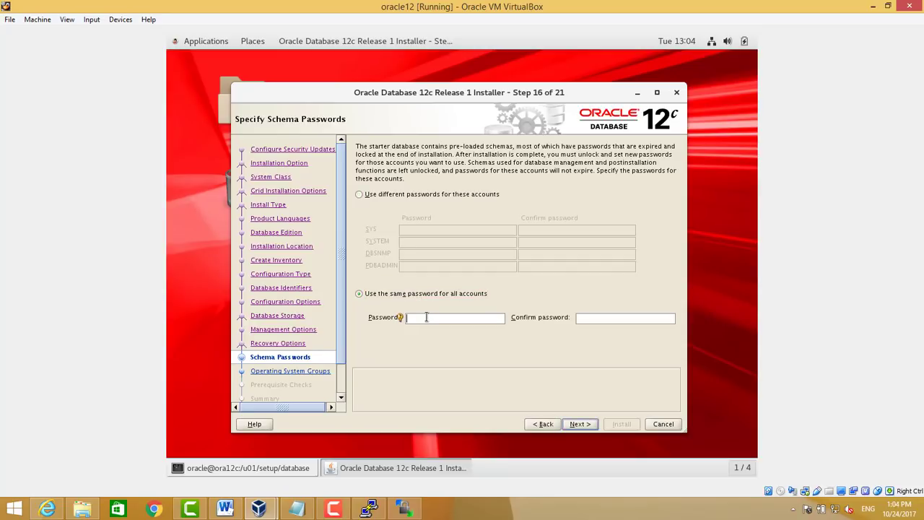
{"action": "type", "text": "o"}
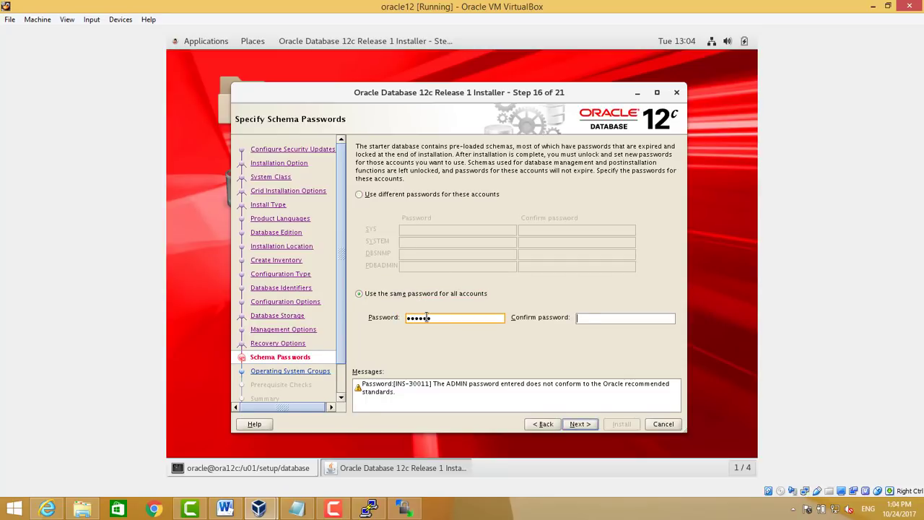
{"action": "type", "text": "oracle"}
{"action": "left_click", "coordinate": [580, 423]}
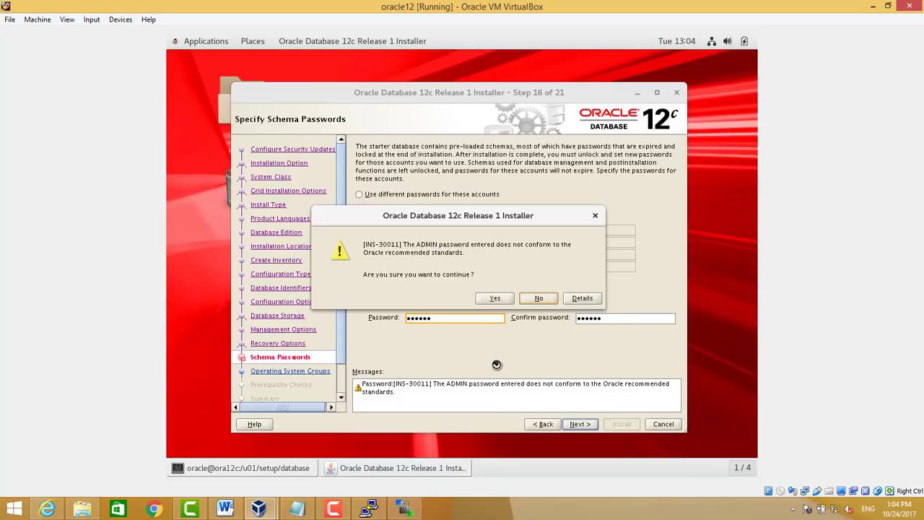
{"action": "left_click", "coordinate": [489, 299]}
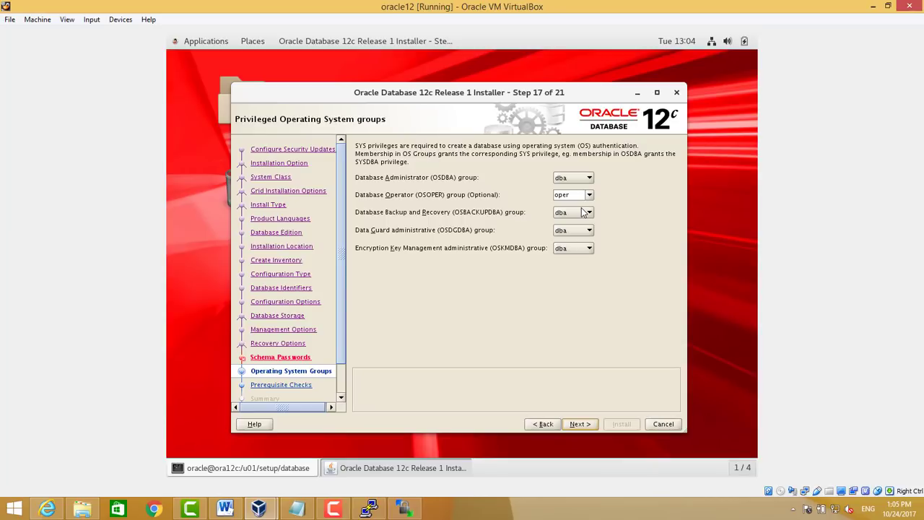
Keep dba for the OSBACKUPDBA and OSDGDBA groups and continue past the prerequisite checks
{"action": "left_click", "coordinate": [582, 215]}
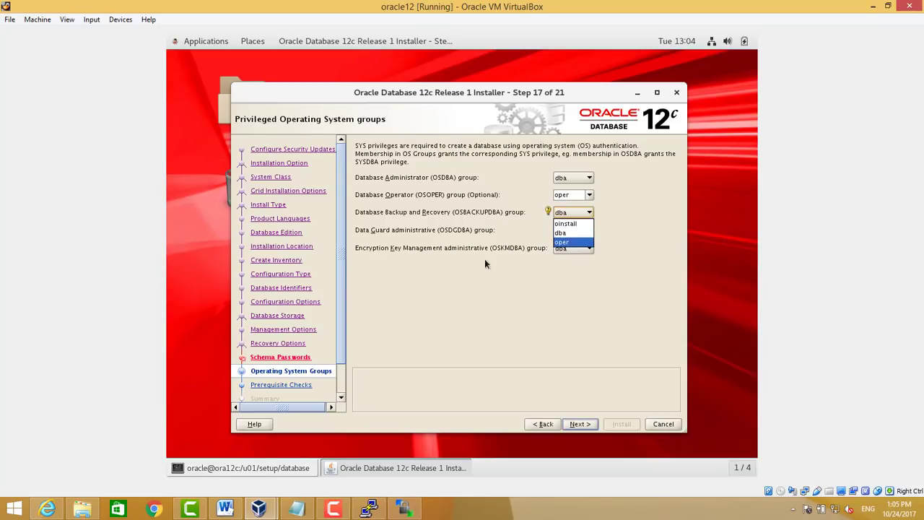
{"action": "left_click", "coordinate": [569, 233]}
{"action": "left_click", "coordinate": [570, 230]}
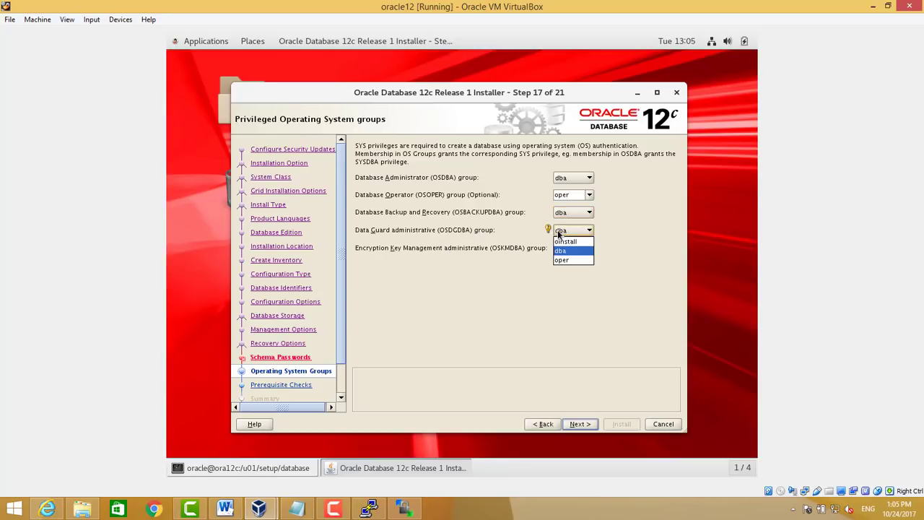
{"action": "left_click", "coordinate": [581, 250]}
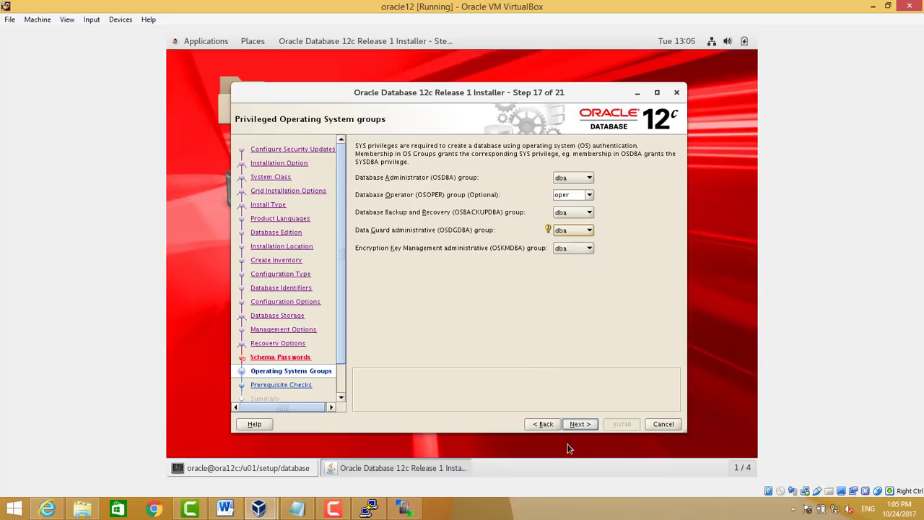
{"action": "left_click", "coordinate": [582, 425]}
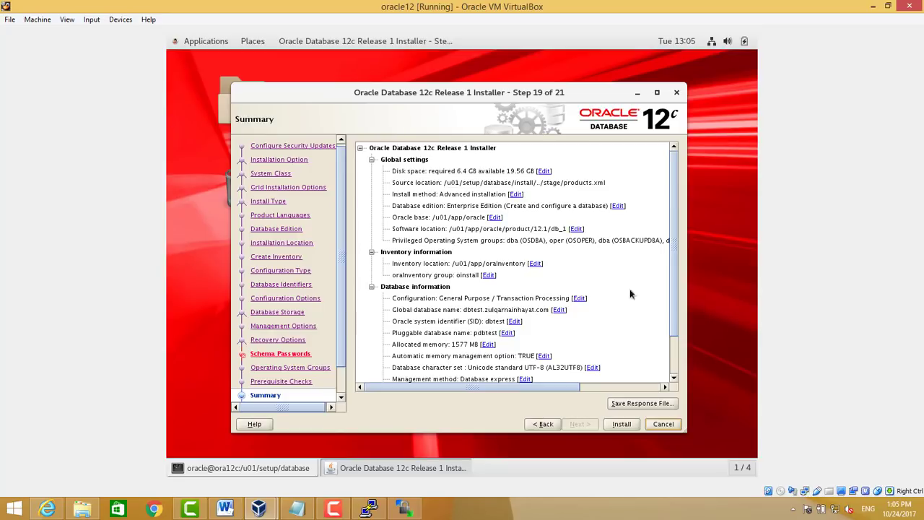
Start the Oracle Database install and wait until it asks for orainstRoot.sh and root.sh
{"action": "left_click", "coordinate": [622, 424]}
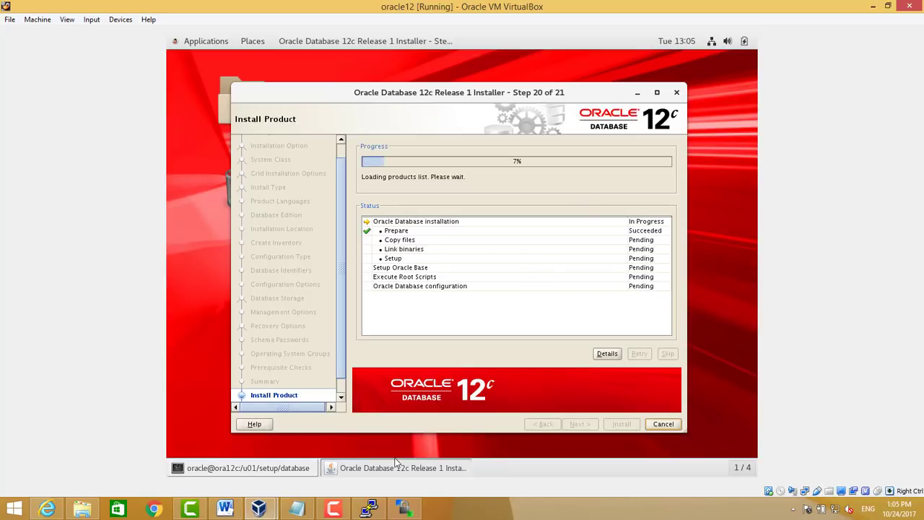
{"action": "left_click", "coordinate": [334, 510]}
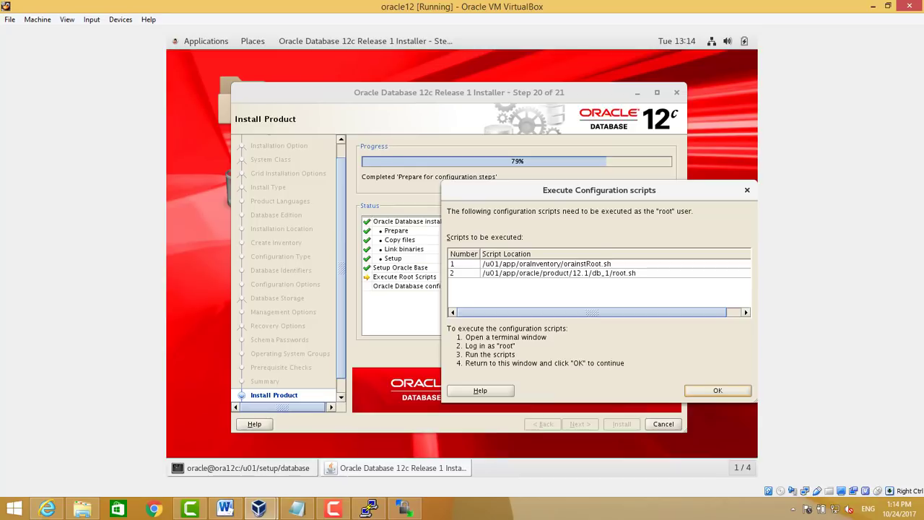
{"action": "left_click", "coordinate": [332, 509]}
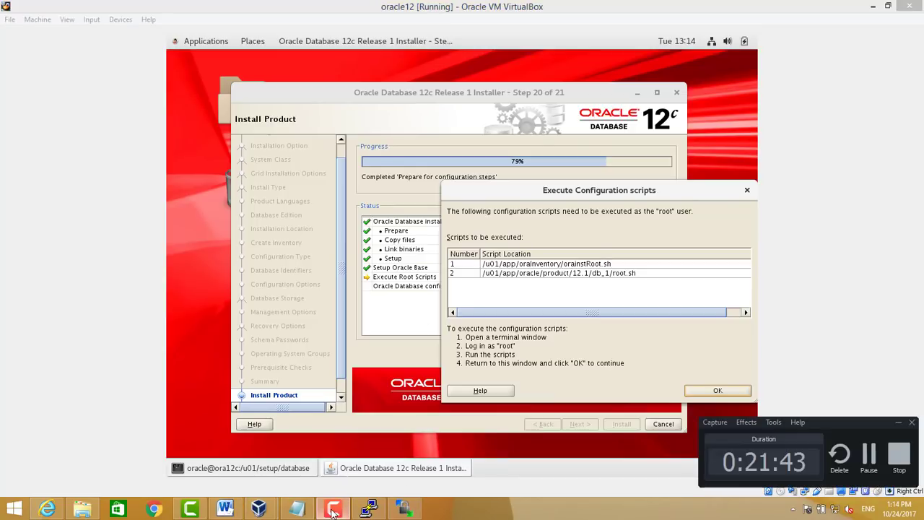
{"action": "left_click", "coordinate": [333, 512]}
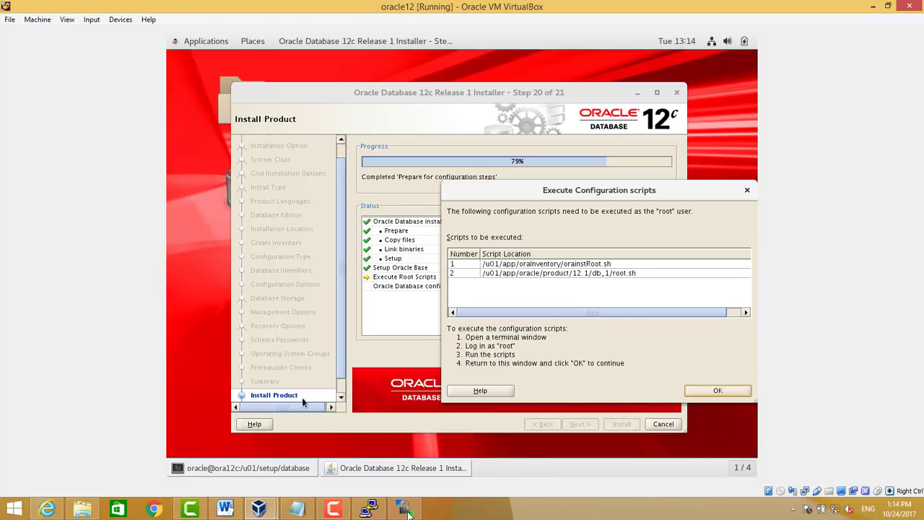
Run /u01/app/oraInventory/orainstRoot.sh as root in the PuTTY terminal
{"action": "left_click", "coordinate": [377, 511]}
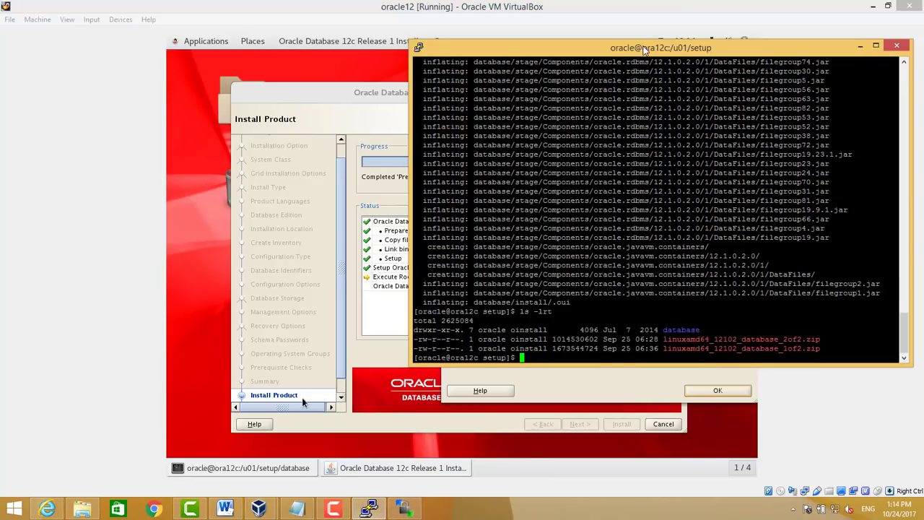
{"action": "left_click_drag", "start_coordinate": [645, 51], "coordinate": [894, 54]}
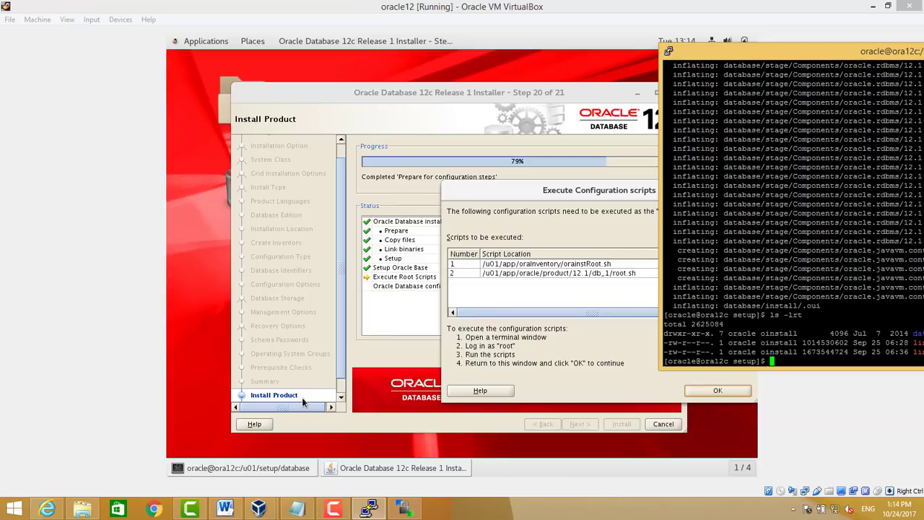
{"action": "type", "text": "cd /u01/"}
{"action": "type", "text": "a"}
{"action": "key", "text": "BackSpace"}
{"action": "key", "text": "BackSpace"}
{"action": "key", "text": "BackSpace"}
{"action": "key", "text": "BackSpace"}
{"action": "key", "text": "BackSpace"}
{"action": "key", "text": "BackSpace"}
{"action": "key", "text": "BackSpace"}
{"action": "key", "text": "BackSpace"}
{"action": "key", "text": "BackSpace"}
{"action": "key", "text": "ctrl+d"}
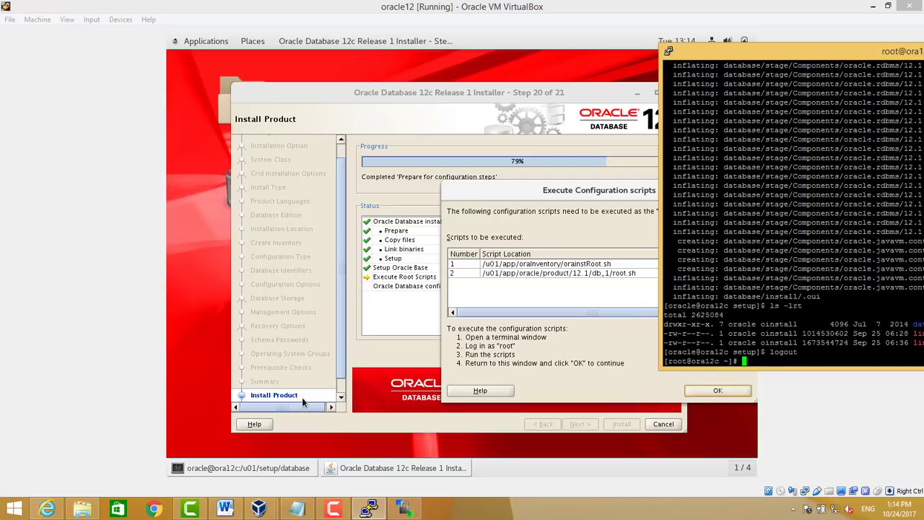
{"action": "type", "text": "/u01/app/oraI"}
{"action": "key", "text": "Tab"}
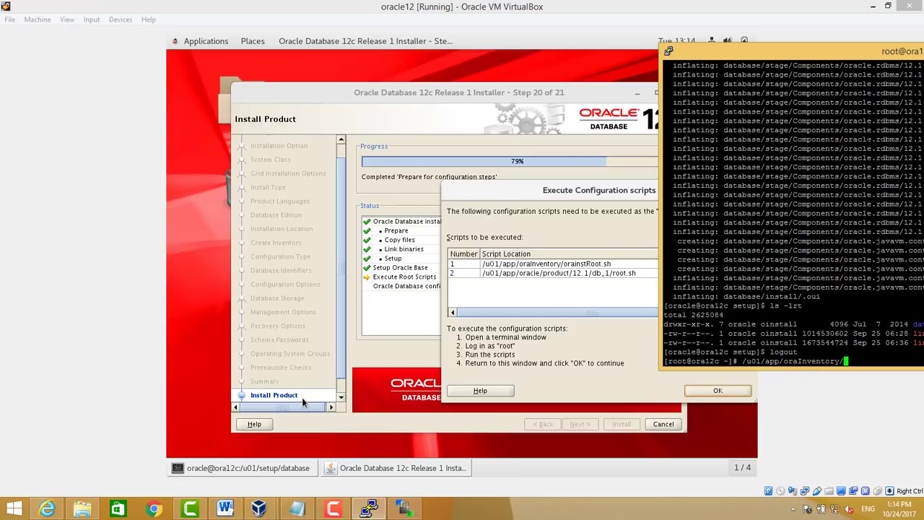
{"action": "type", "text": "orai"}
{"action": "key", "text": "Tab"}
{"action": "key", "text": "Return"}
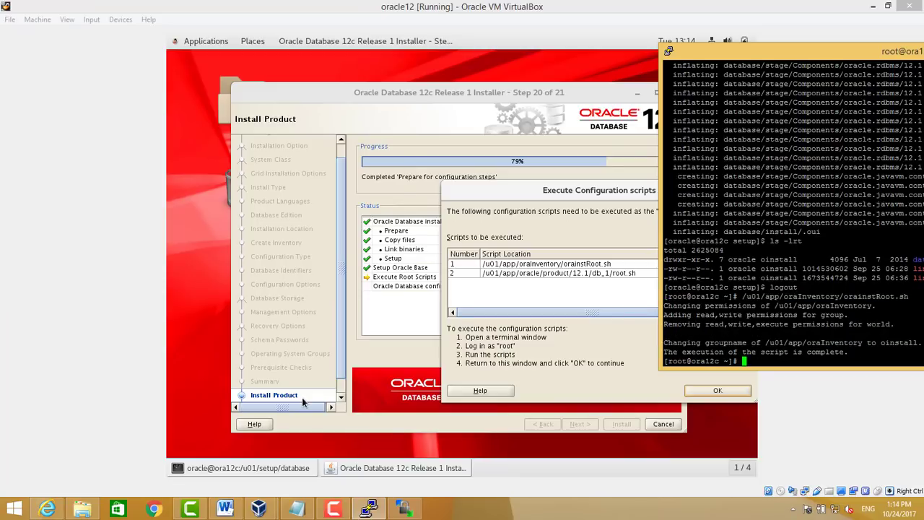
Run /u01/app/oracle/product/12.1/db_1/root.sh with the default bin directory, then confirm in the installer
{"action": "key", "text": "Up"}
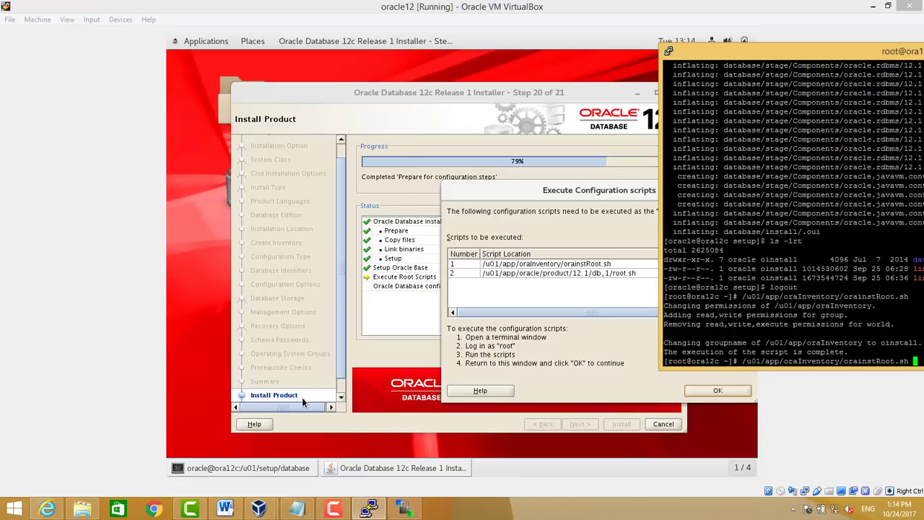
{"action": "key", "text": "BackSpace"}
{"action": "key", "text": "BackSpace"}
{"action": "key", "text": "BackSpace"}
{"action": "key", "text": "BackSpace"}
{"action": "key", "text": "BackSpace"}
{"action": "key", "text": "BackSpace"}
{"action": "key", "text": "BackSpace"}
{"action": "key", "text": "BackSpace"}
{"action": "key", "text": "BackSpace"}
{"action": "key", "text": "BackSpace"}
{"action": "key", "text": "BackSpace"}
{"action": "key", "text": "BackSpace"}
{"action": "key", "text": "BackSpace"}
{"action": "key", "text": "BackSpace"}
{"action": "key", "text": "BackSpace"}
{"action": "key", "text": "BackSpace"}
{"action": "key", "text": "BackSpace"}
{"action": "key", "text": "BackSpace"}
{"action": "key", "text": "BackSpace"}
{"action": "key", "text": "BackSpace"}
{"action": "key", "text": "BackSpace"}
{"action": "key", "text": "BackSpace"}
{"action": "key", "text": "BackSpace"}
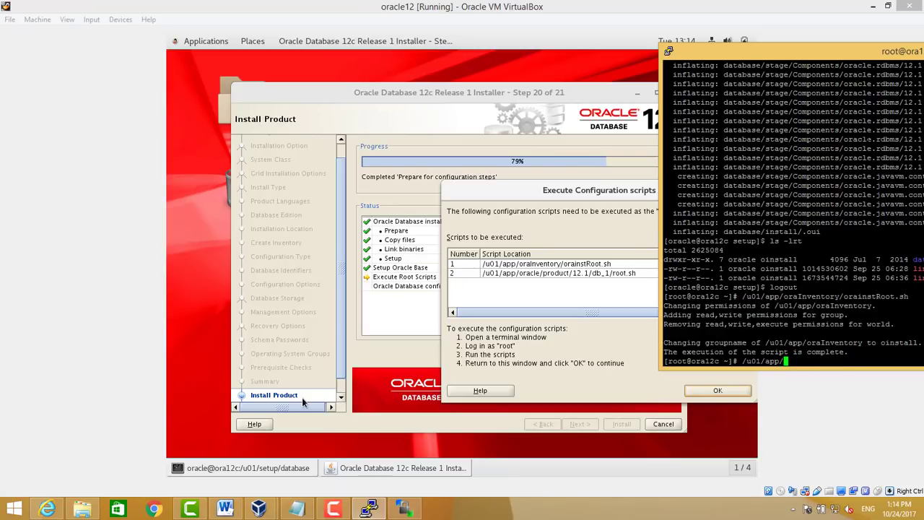
{"action": "type", "text": "oracle/product/12.1/db_1/r"}
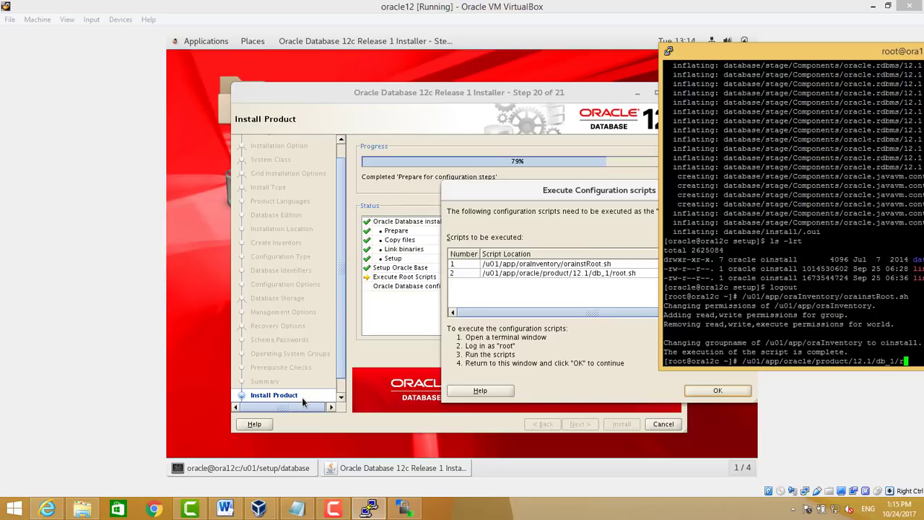
{"action": "type", "text": "oot.sh"}
{"action": "key", "text": "Return"}
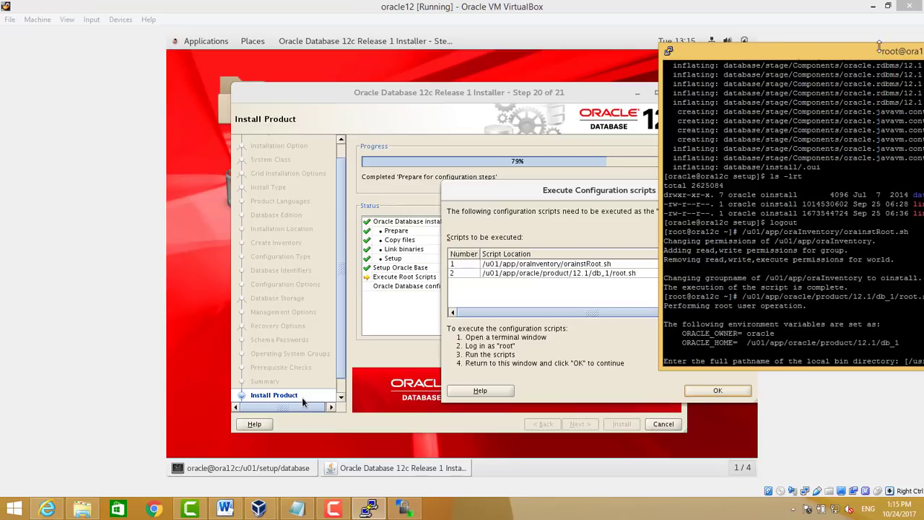
{"action": "left_click_drag", "start_coordinate": [875, 57], "coordinate": [769, 59]}
{"action": "key", "text": "Return"}
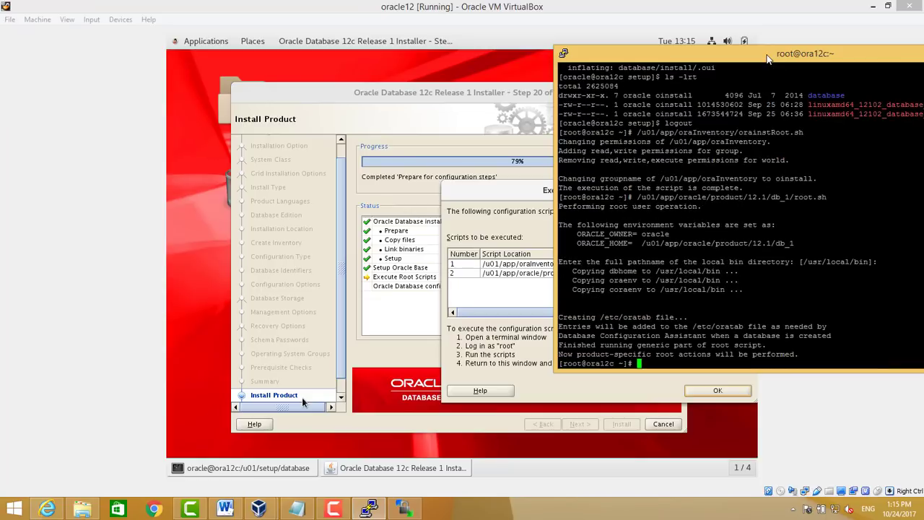
{"action": "left_click", "coordinate": [302, 397]}
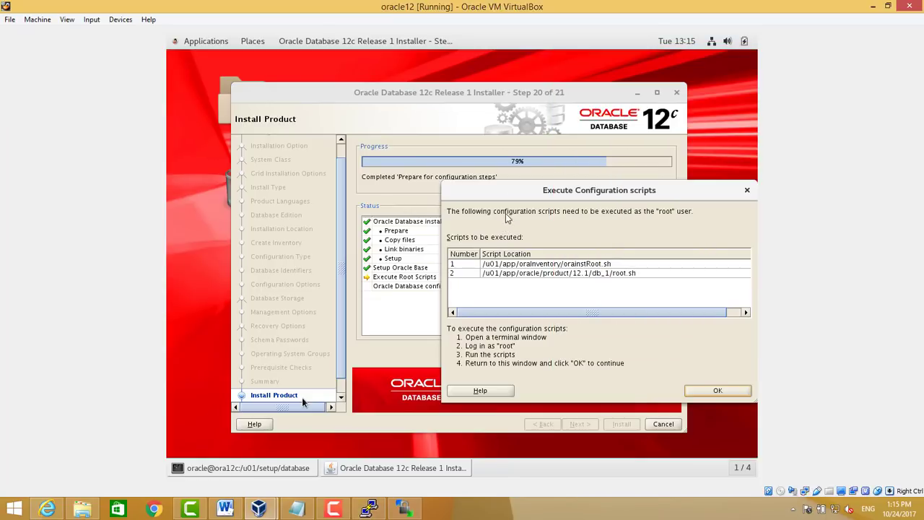
{"action": "left_click", "coordinate": [716, 390]}
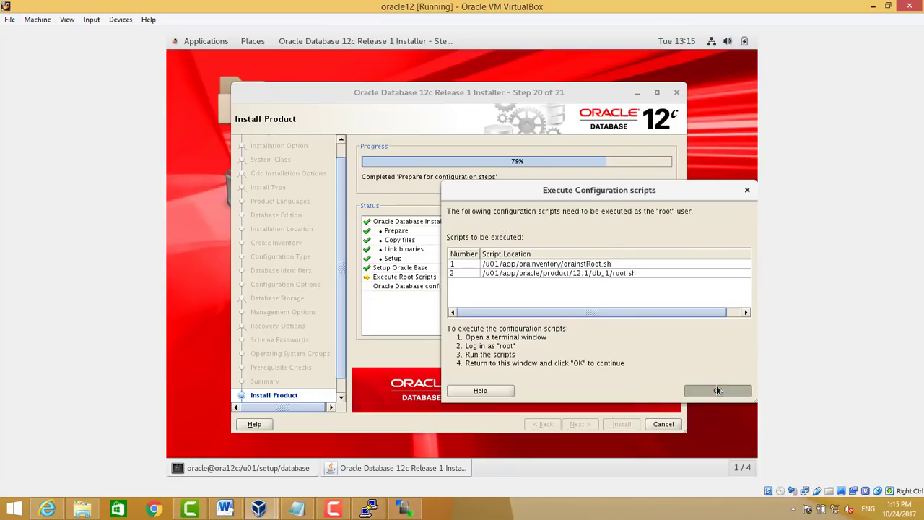
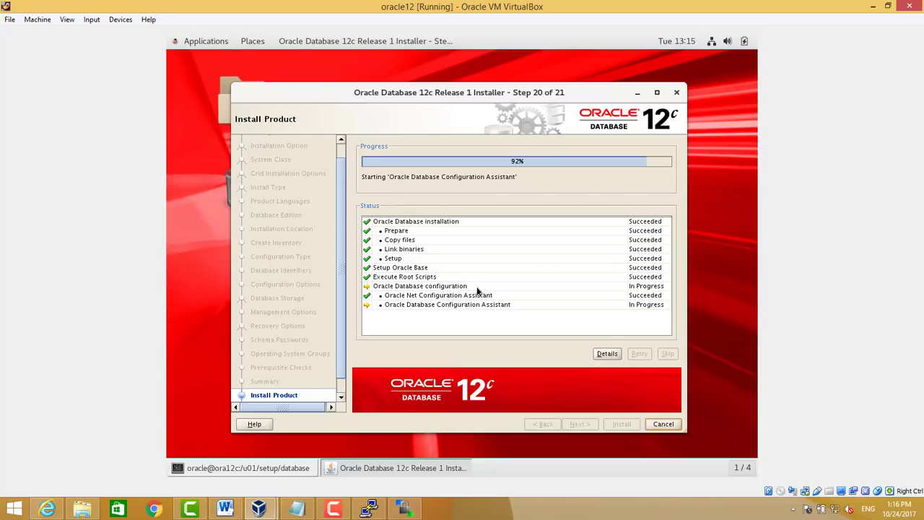
Wait while the Database Configuration Assistant copies the dbtest database files, reaching 34%
{"action": "right_click", "coordinate": [335, 510]}
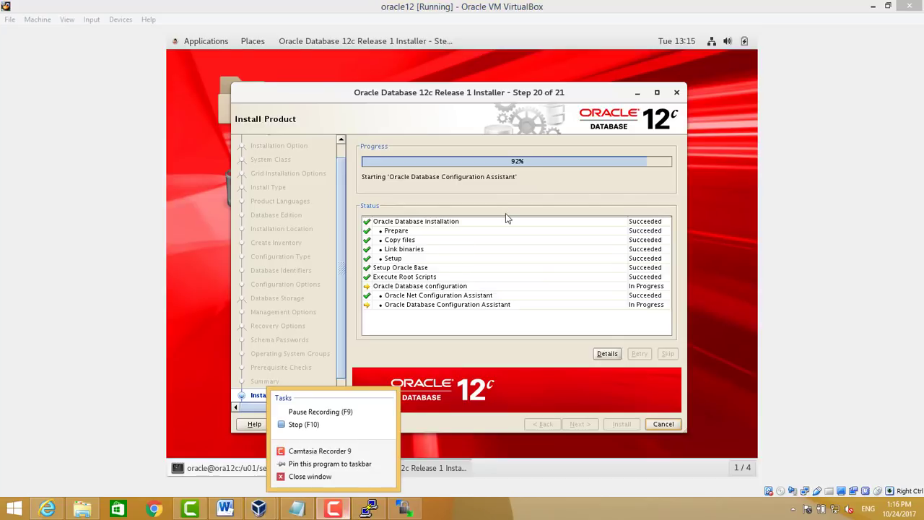
{"action": "left_click", "coordinate": [334, 510]}
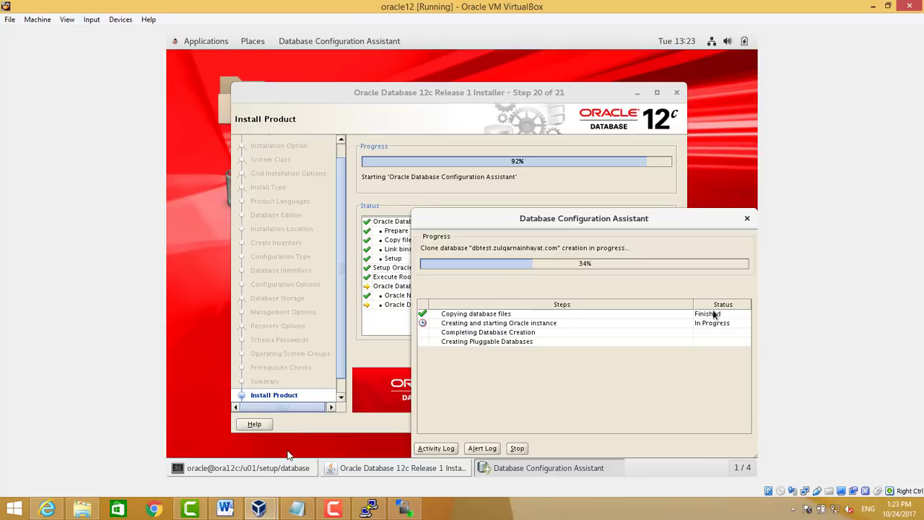
Wait until dbtest creation completes and the summary shows the EM Express URL on port 5500
{"action": "left_click", "coordinate": [336, 510]}
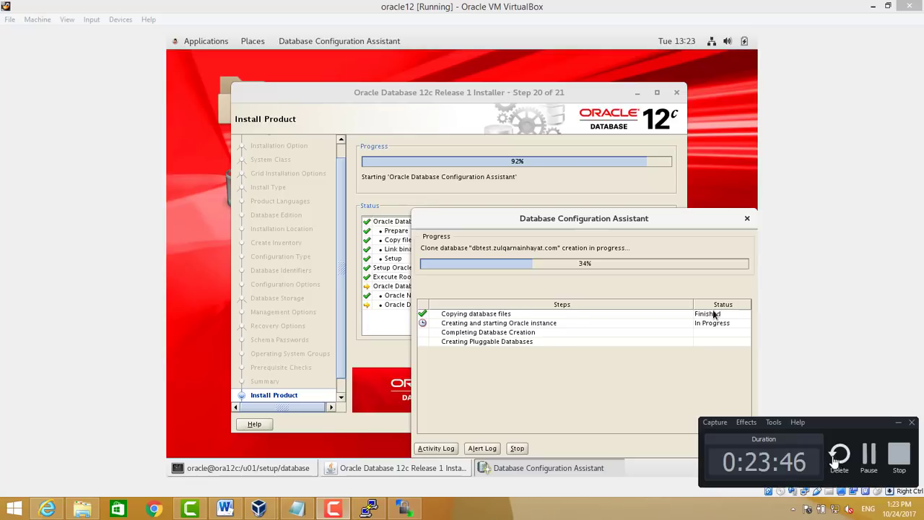
{"action": "left_click", "coordinate": [870, 455]}
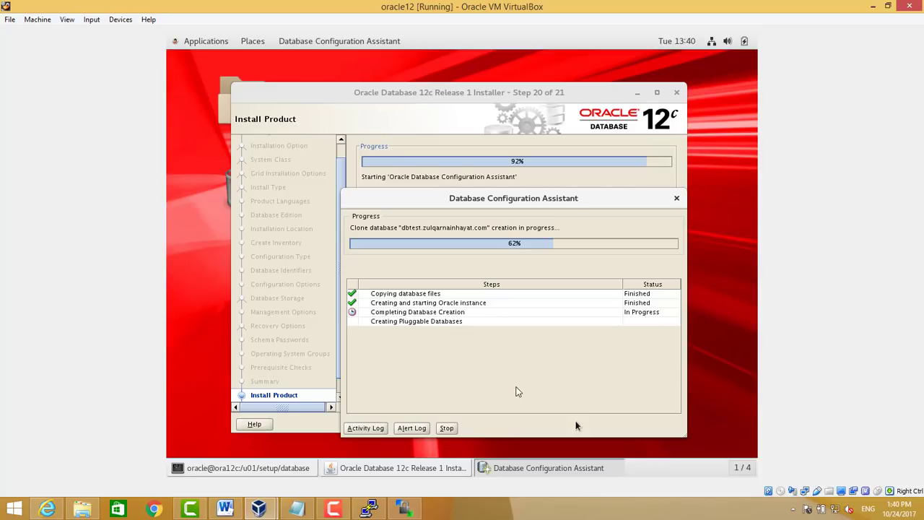
{"action": "left_click", "coordinate": [332, 509]}
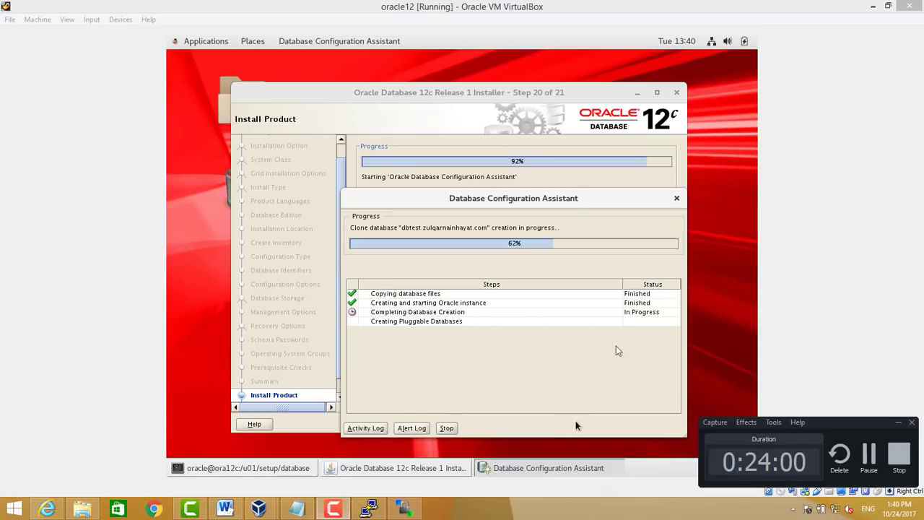
{"action": "left_click", "coordinate": [867, 456]}
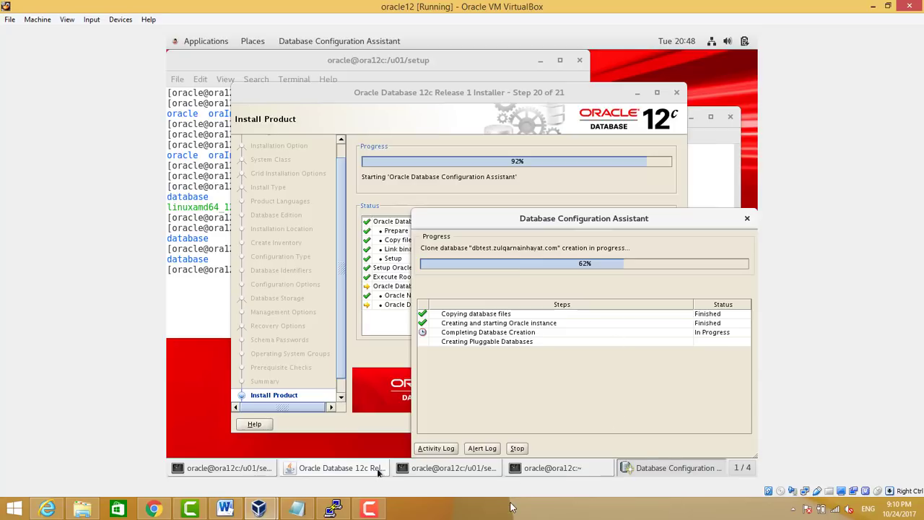
{"action": "left_click", "coordinate": [370, 510]}
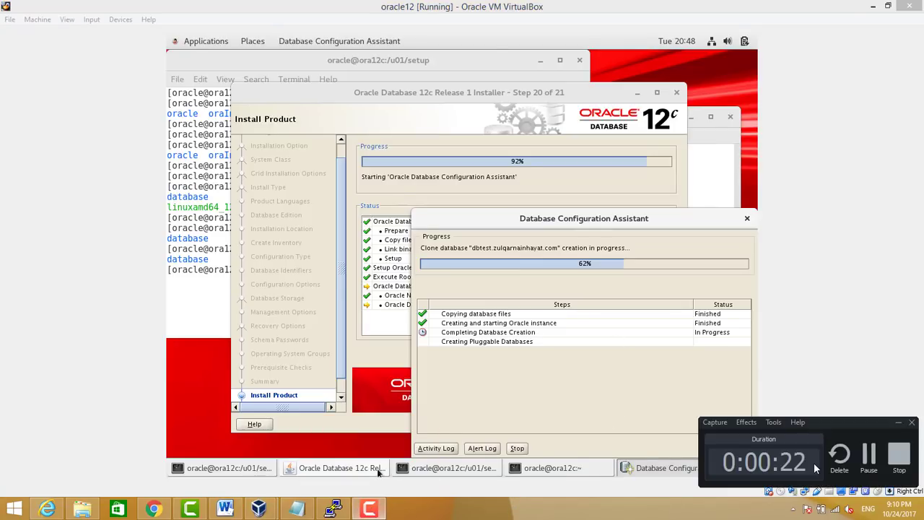
{"action": "left_click", "coordinate": [868, 455]}
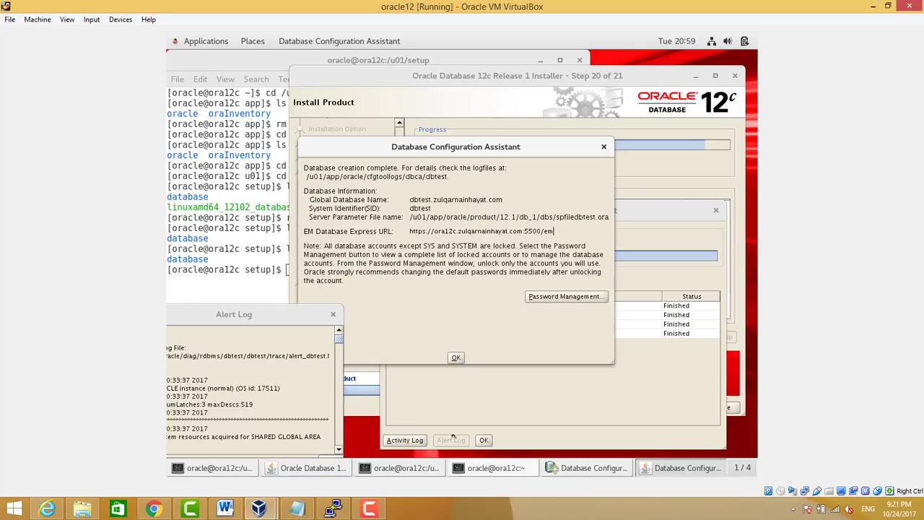
Dismiss the database creation summary and minimise the Database Configuration Assistant
{"action": "left_click", "coordinate": [456, 358]}
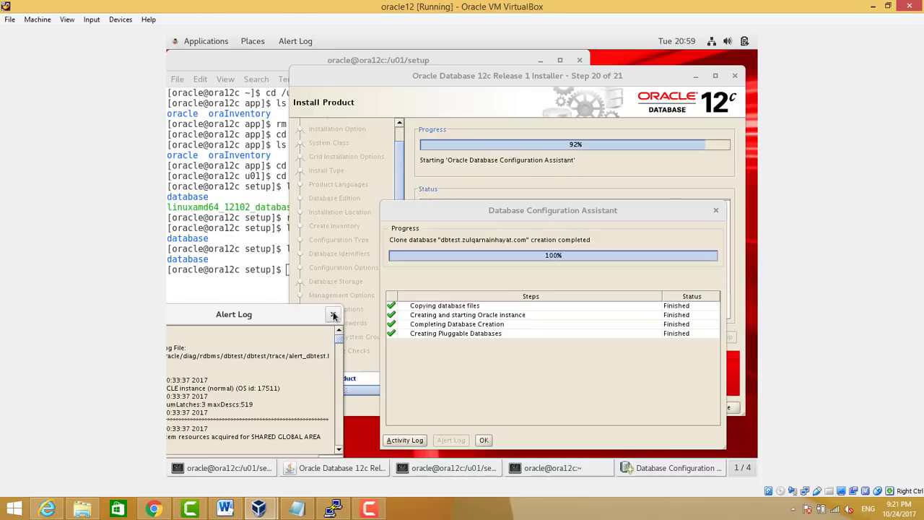
{"action": "left_click", "coordinate": [486, 440]}
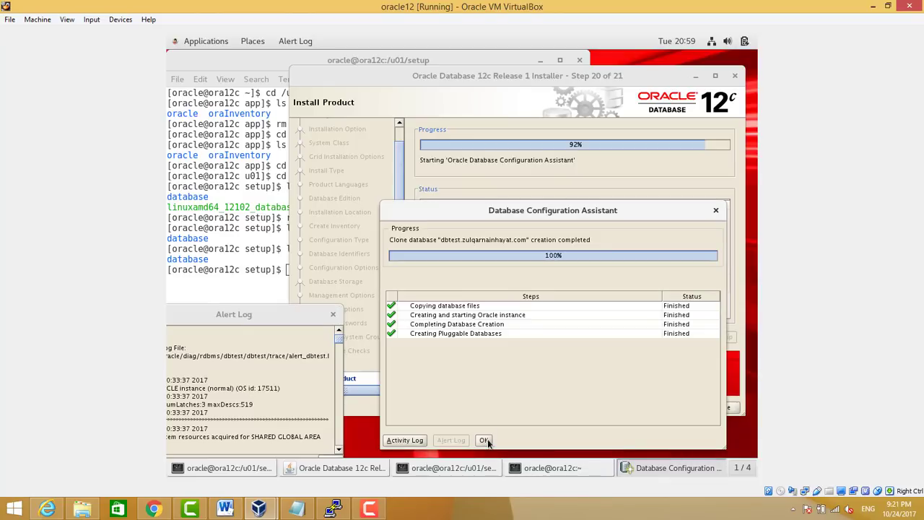
{"action": "left_click", "coordinate": [672, 468]}
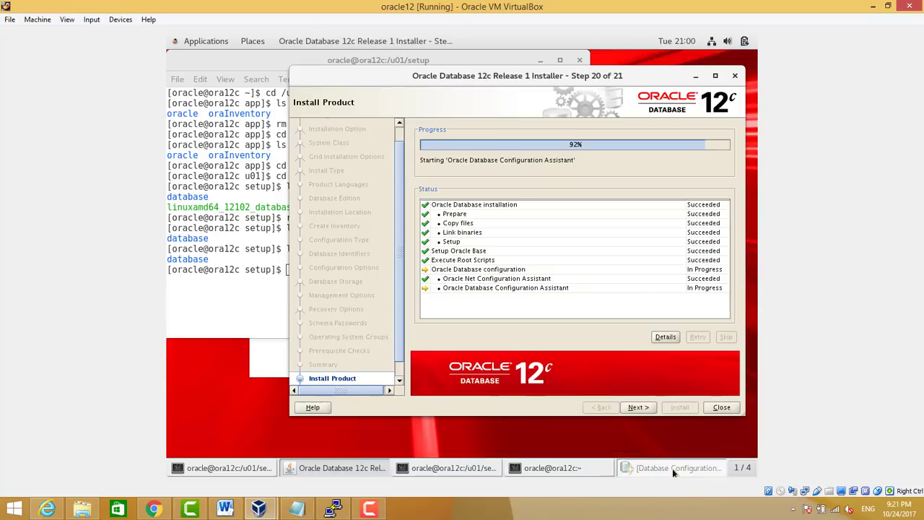
Advance the Oracle installer to its successful Finish page and close it
{"action": "left_click", "coordinate": [539, 465]}
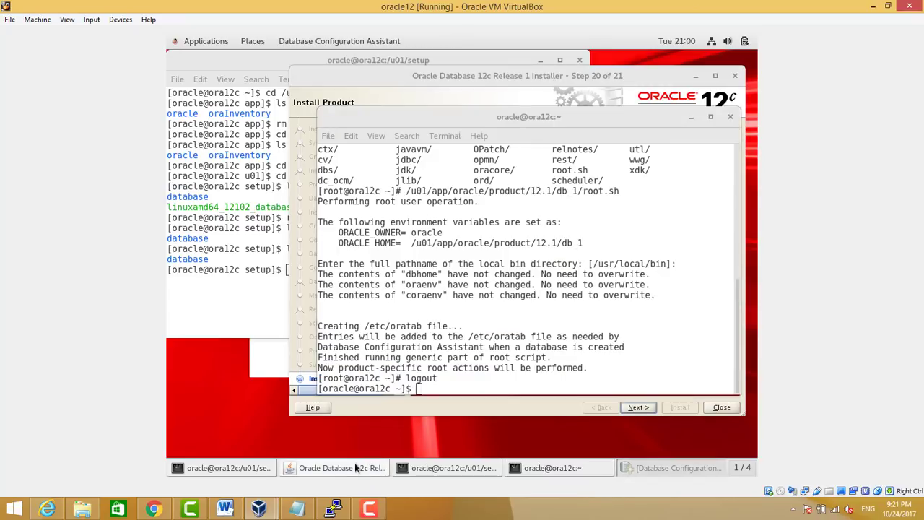
{"action": "left_click", "coordinate": [355, 467]}
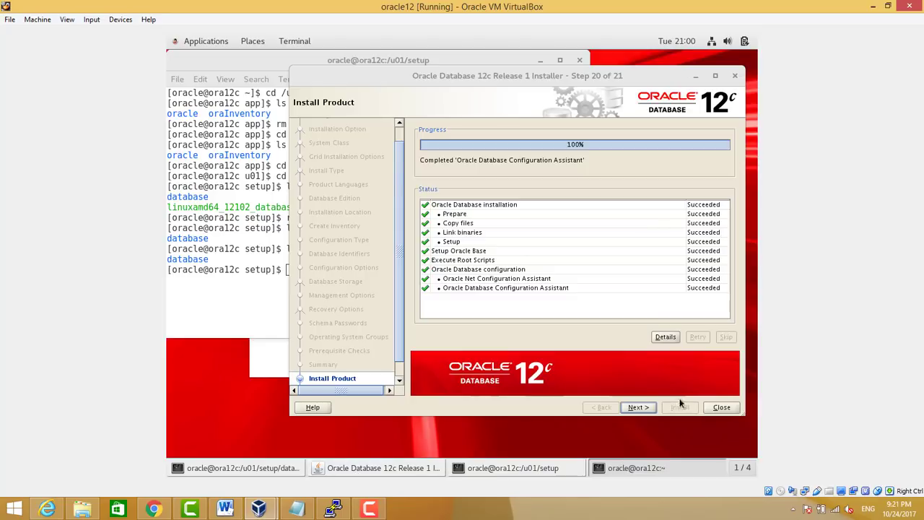
{"action": "left_click", "coordinate": [636, 410]}
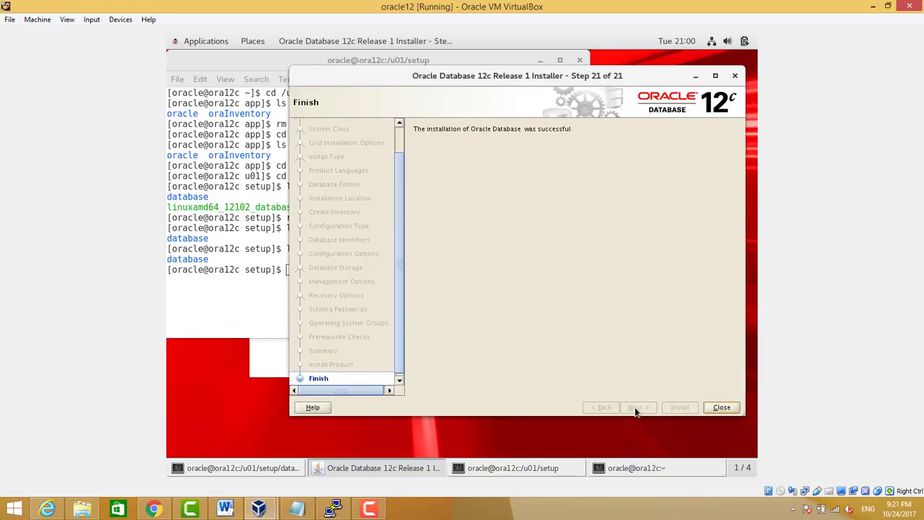
{"action": "left_click", "coordinate": [713, 409]}
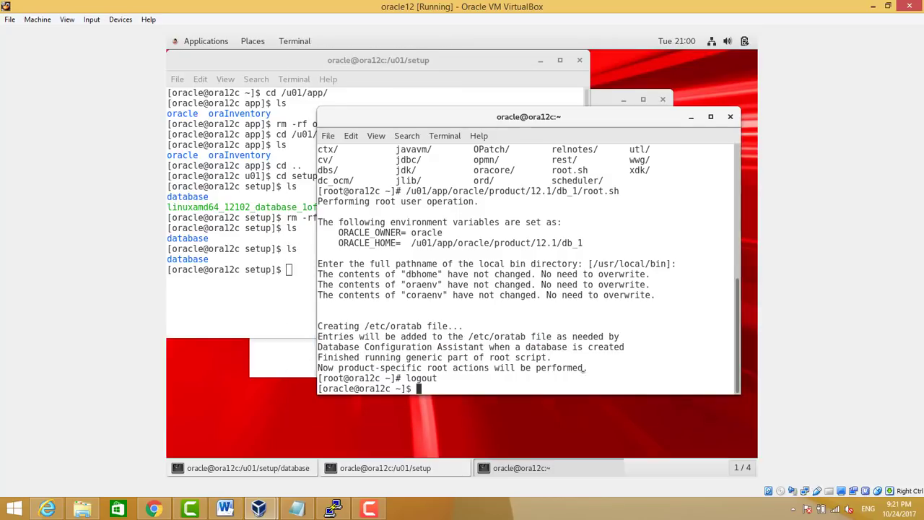
Run ps -ef |grep pmon and highlight the running ora_pmon_dbtest process
{"action": "key", "text": "Return"}
{"action": "key", "text": "Return"}
{"action": "key", "text": "Return"}
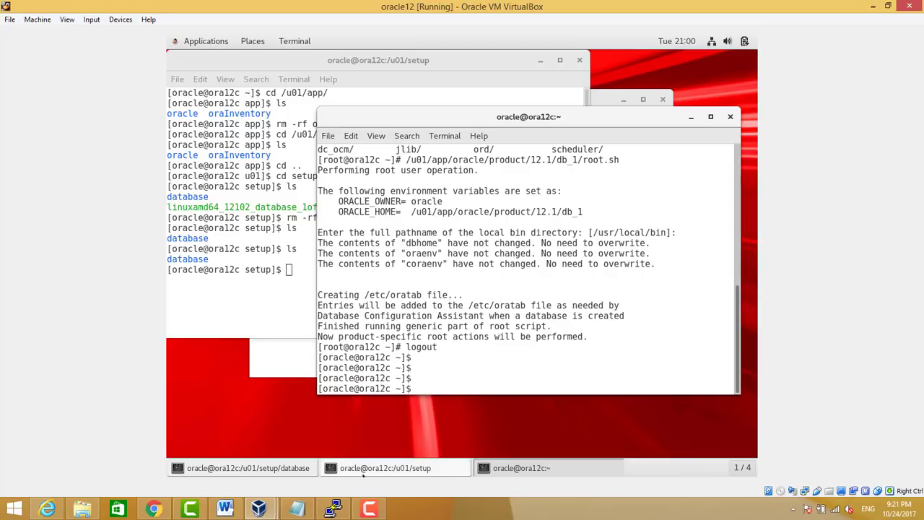
{"action": "type", "text": "ps -ef |grep pmon"}
{"action": "key", "text": "Return"}
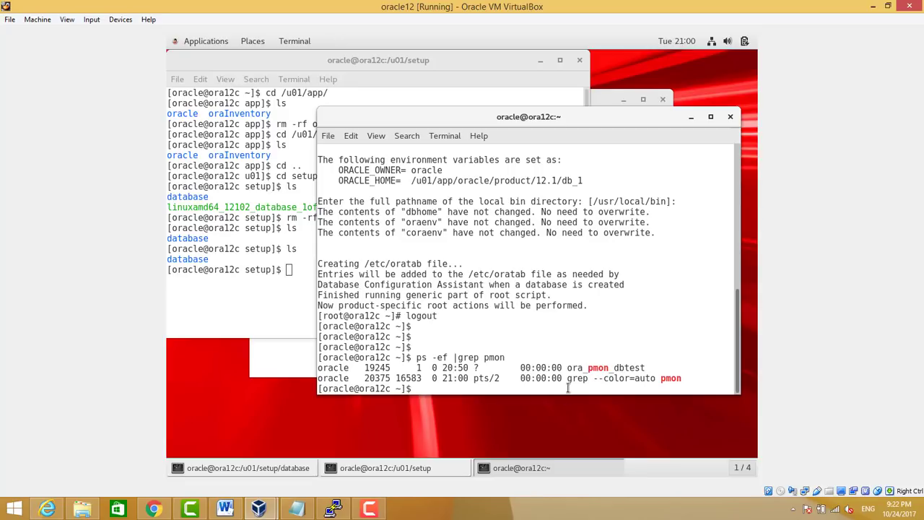
{"action": "left_click_drag", "start_coordinate": [567, 368], "coordinate": [647, 369]}
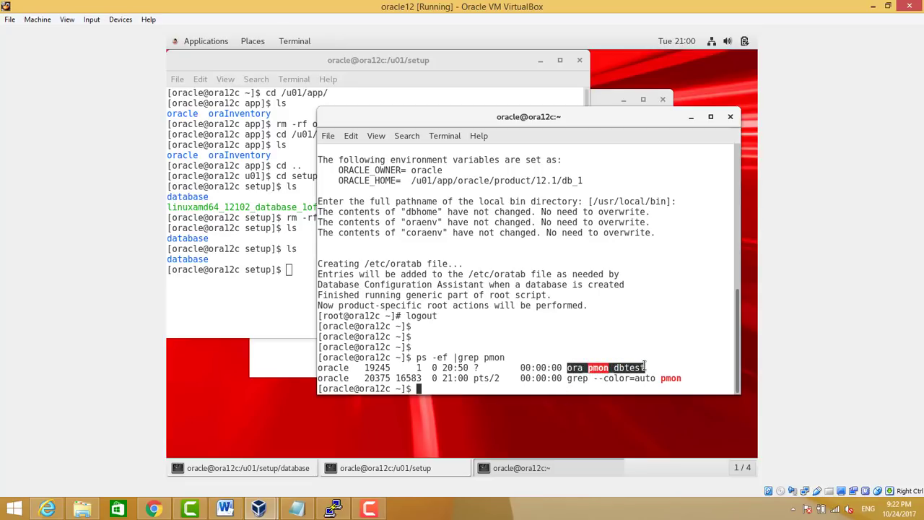
{"action": "type", "text": "qlplus /nolof"}
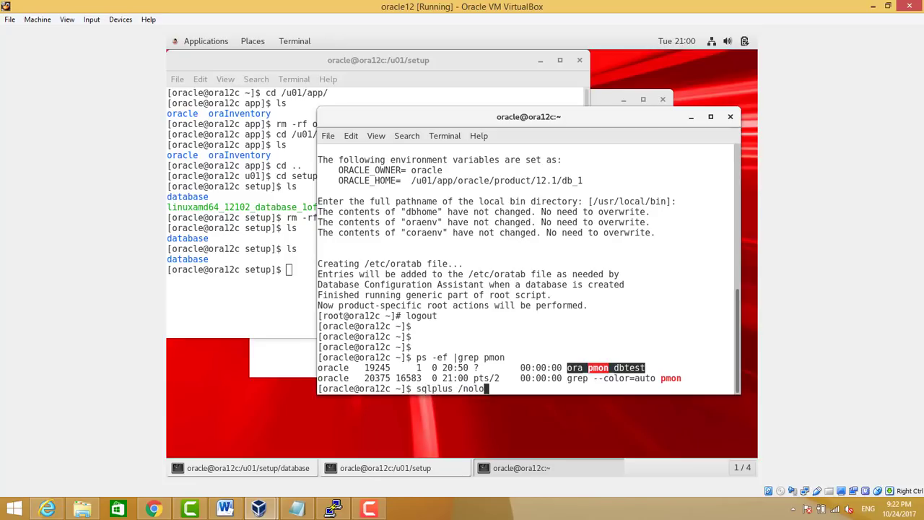
Start SQL*Plus with /nolog and connect / as sysdba
{"action": "key", "text": "Return"}
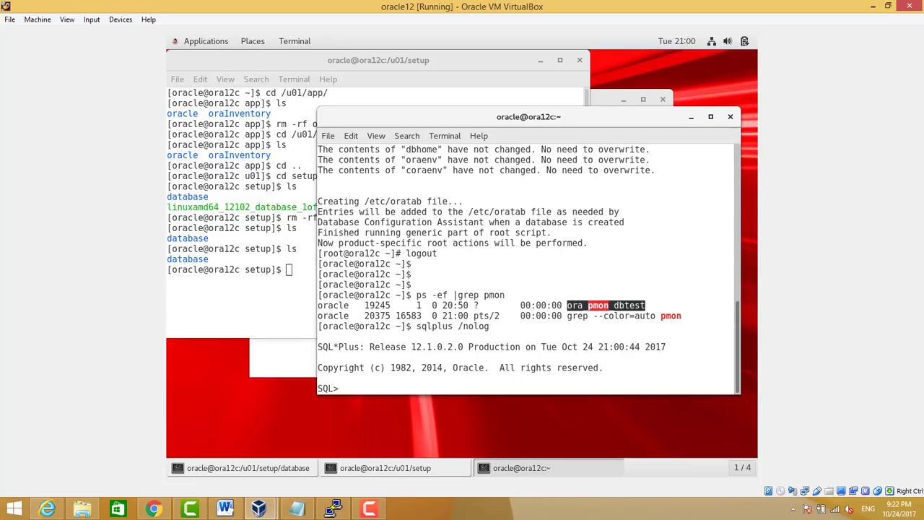
{"action": "type", "text": "connect / as sysdba"}
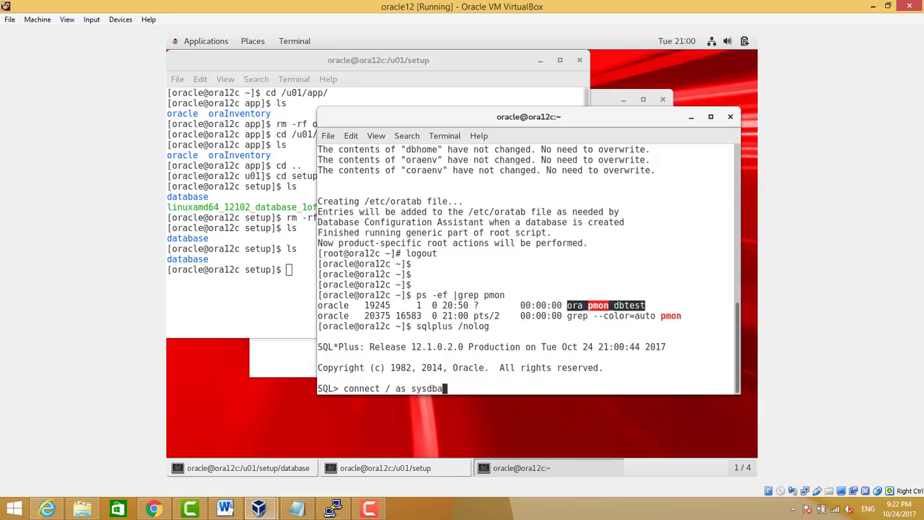
{"action": "key", "text": "Return"}
Confirm db_name is dbtest and list the 10 datafiles from v$datafile
{"action": "type", "text": "show para"}
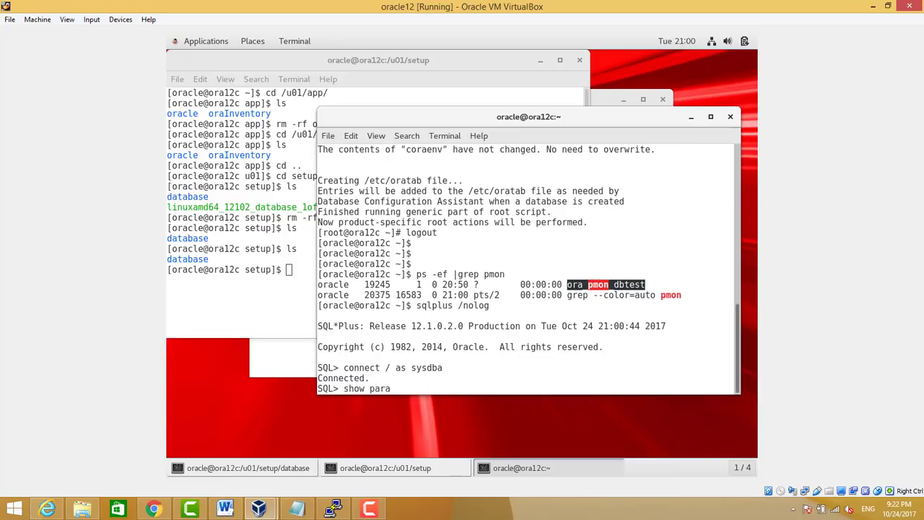
{"action": "type", "text": "meter db_ n"}
{"action": "key", "text": "Return"}
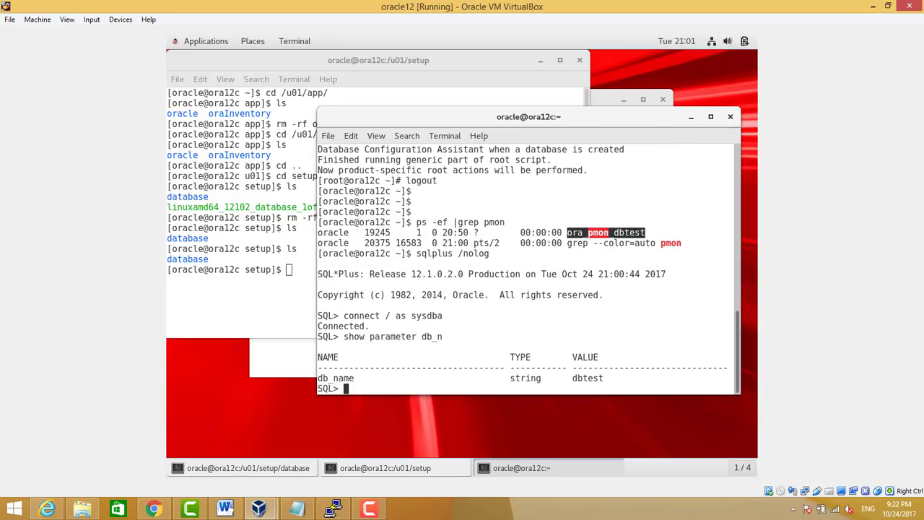
{"action": "type", "text": "select name from v"}
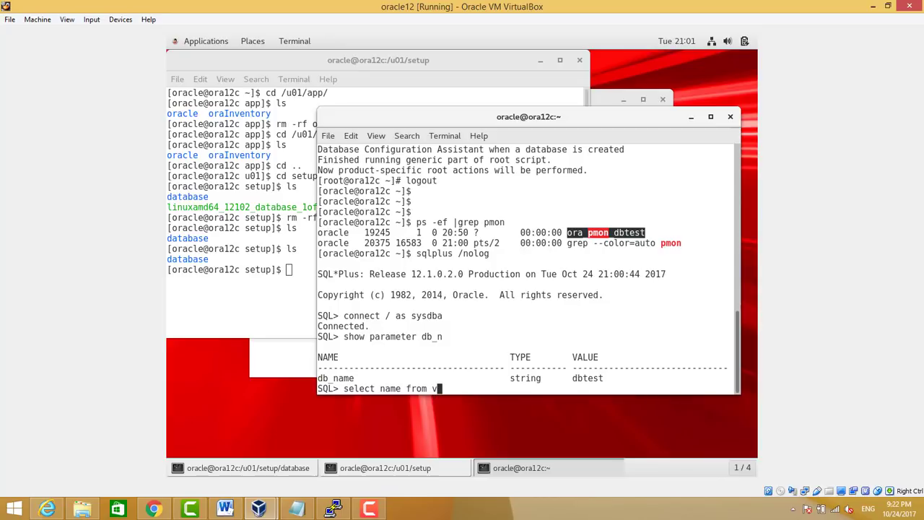
{"action": "type", "text": "$datafile;"}
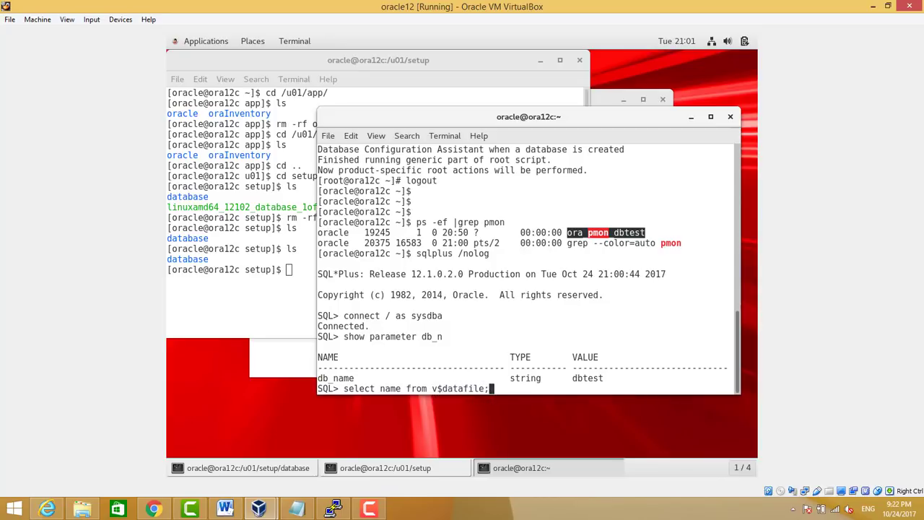
{"action": "key", "text": "Return"}
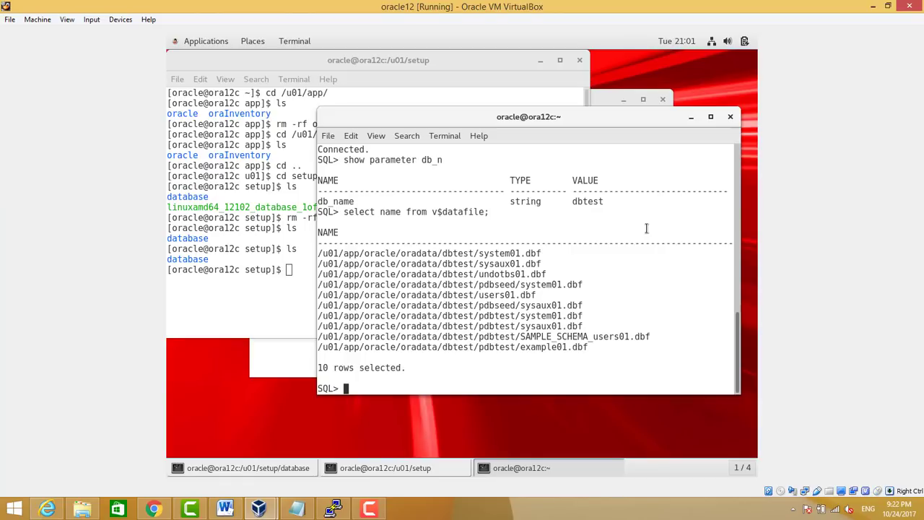
{"action": "left_click", "coordinate": [366, 509]}
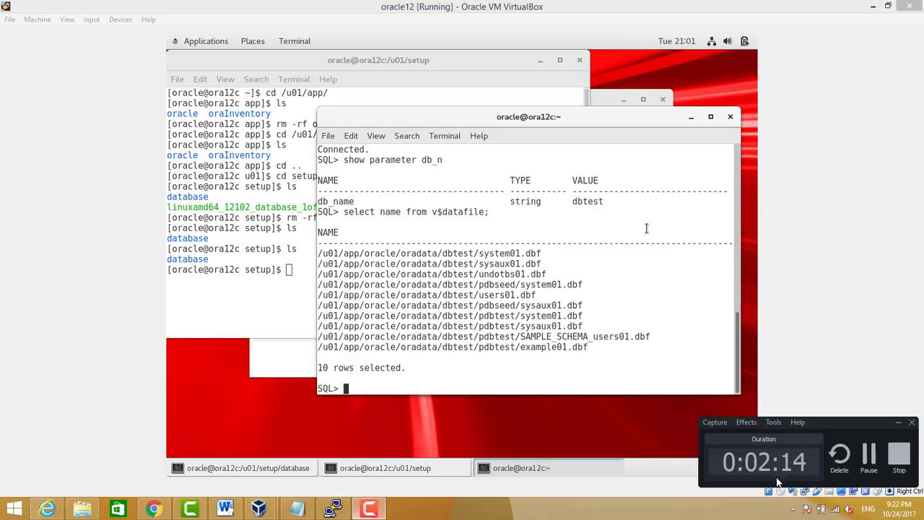
{"action": "left_click", "coordinate": [864, 457]}
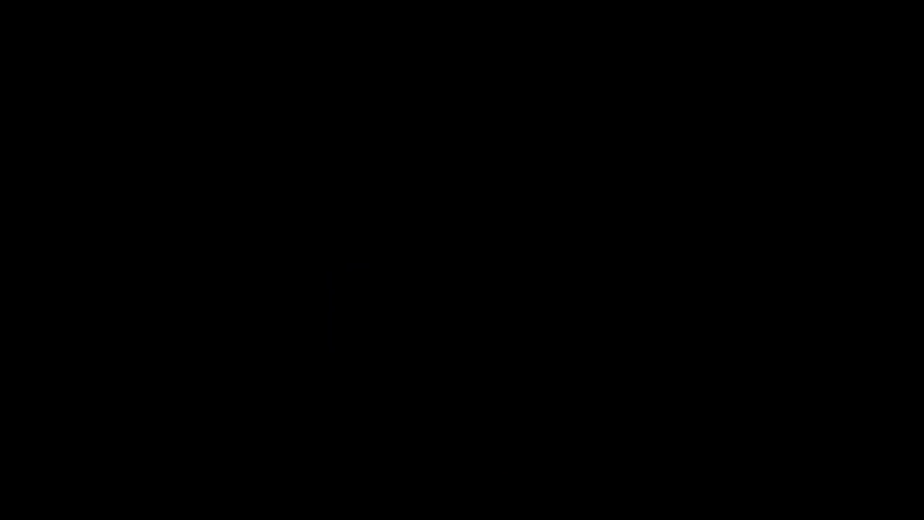